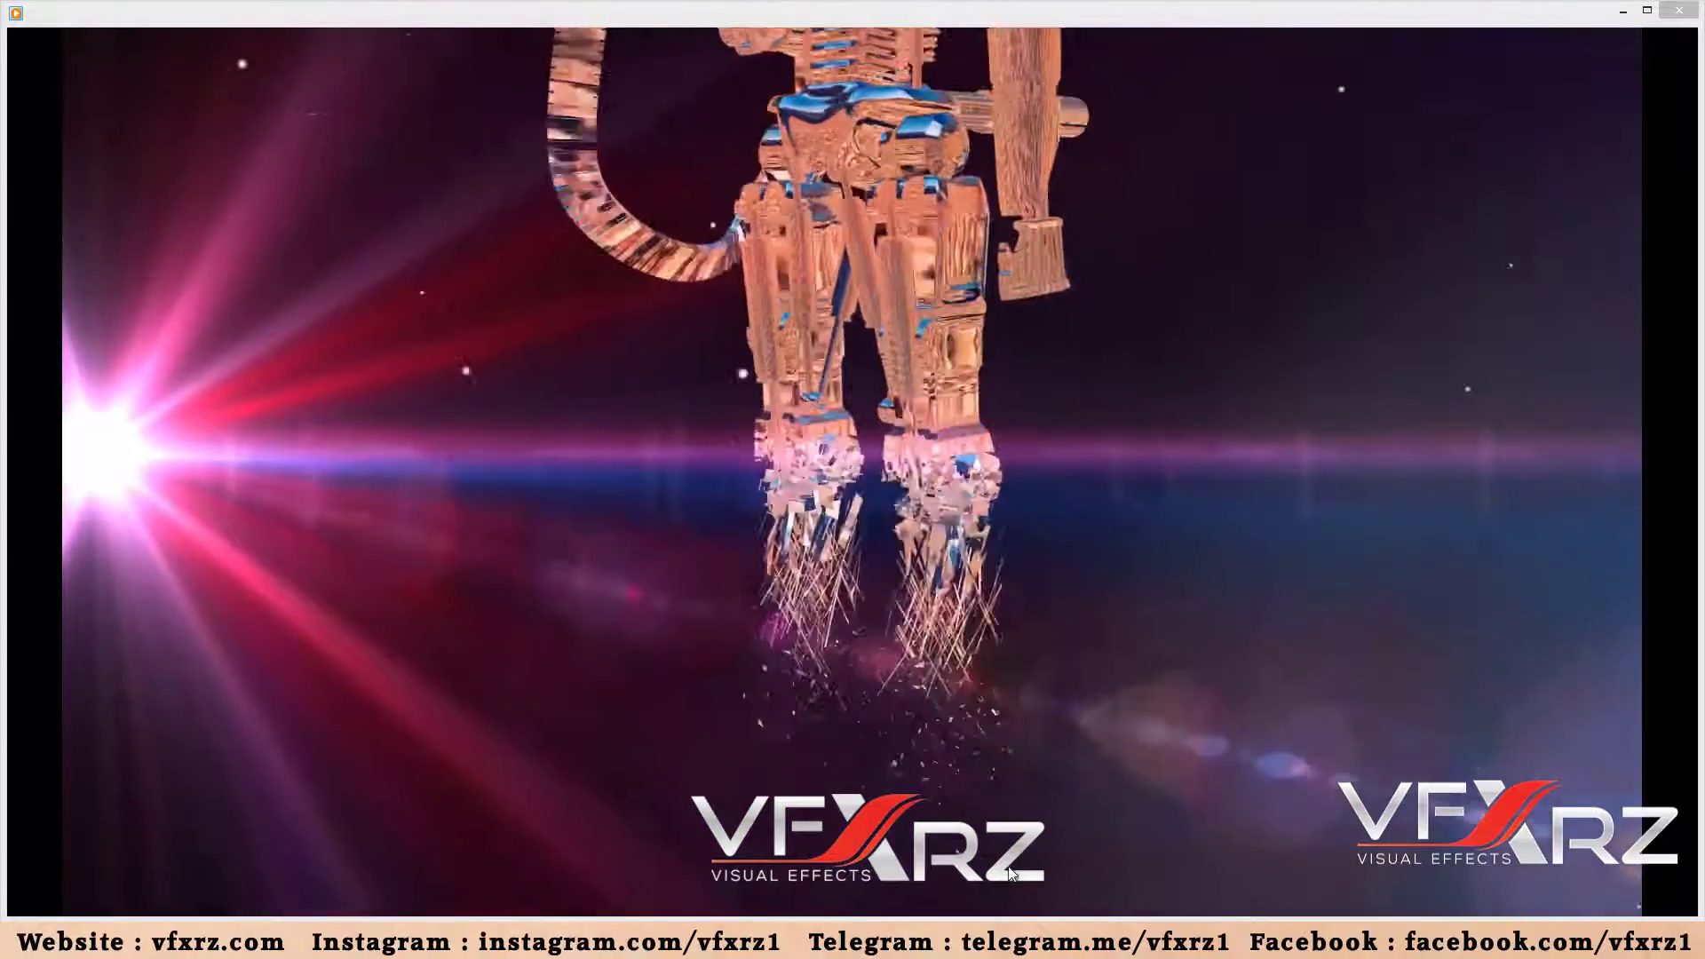
Pause the preview at 00:29 on the shattering car between the two robots.
mouse_move(501, 853)
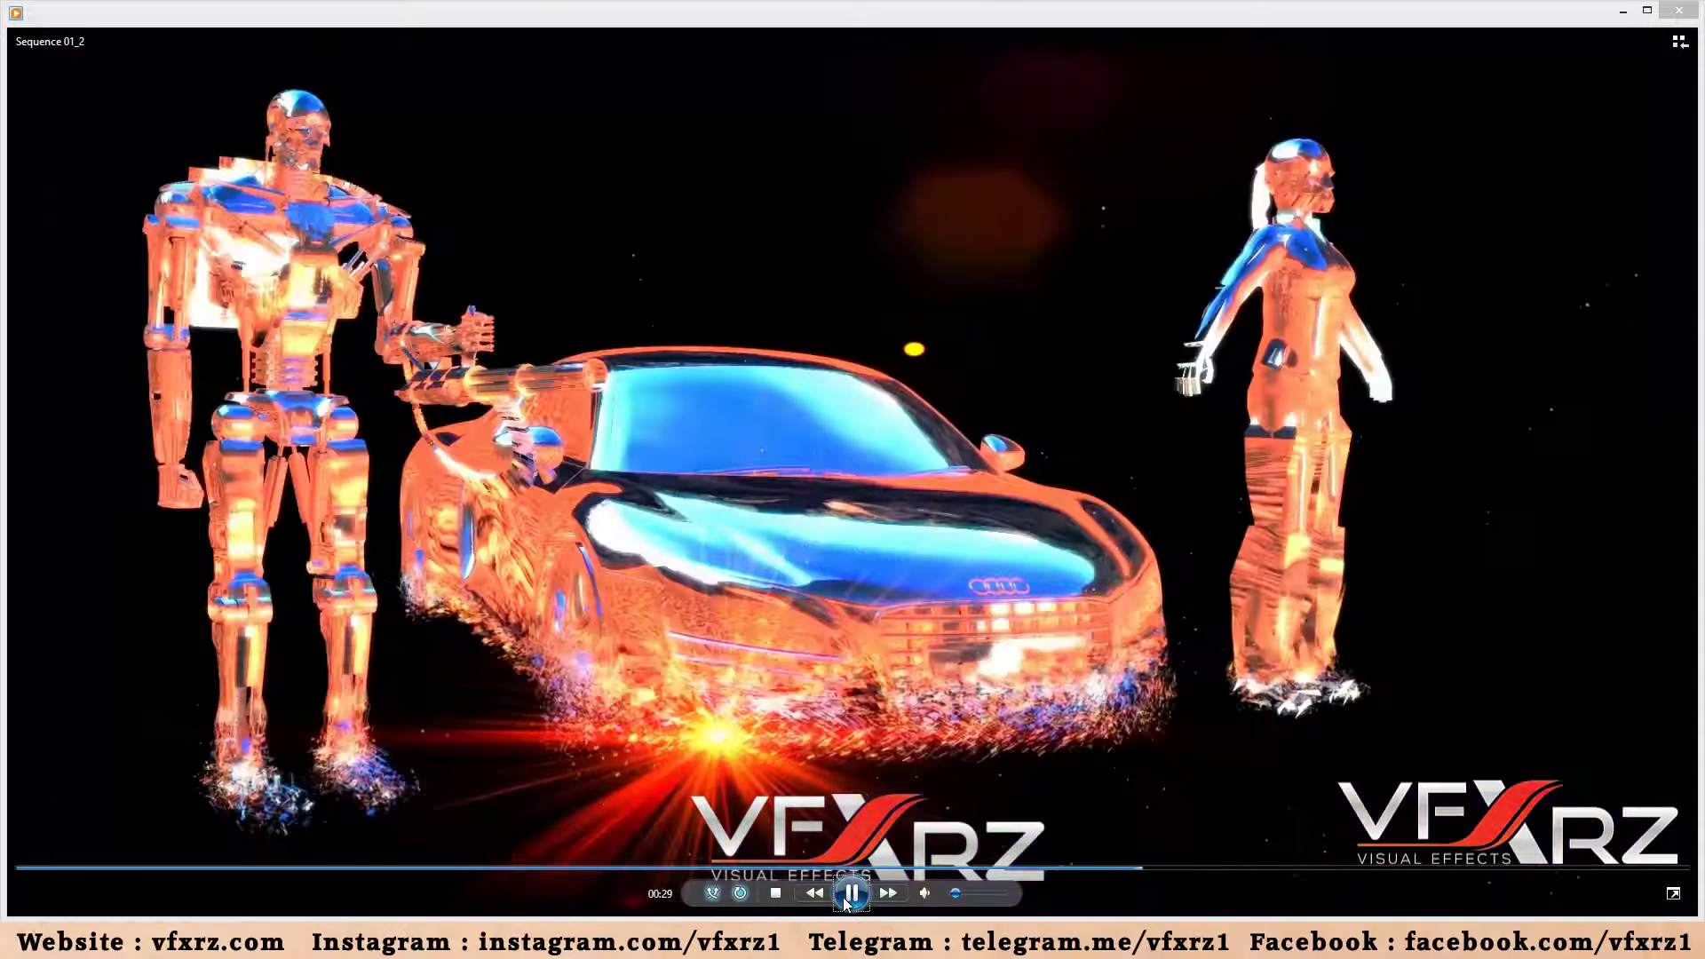
left_click(850, 893)
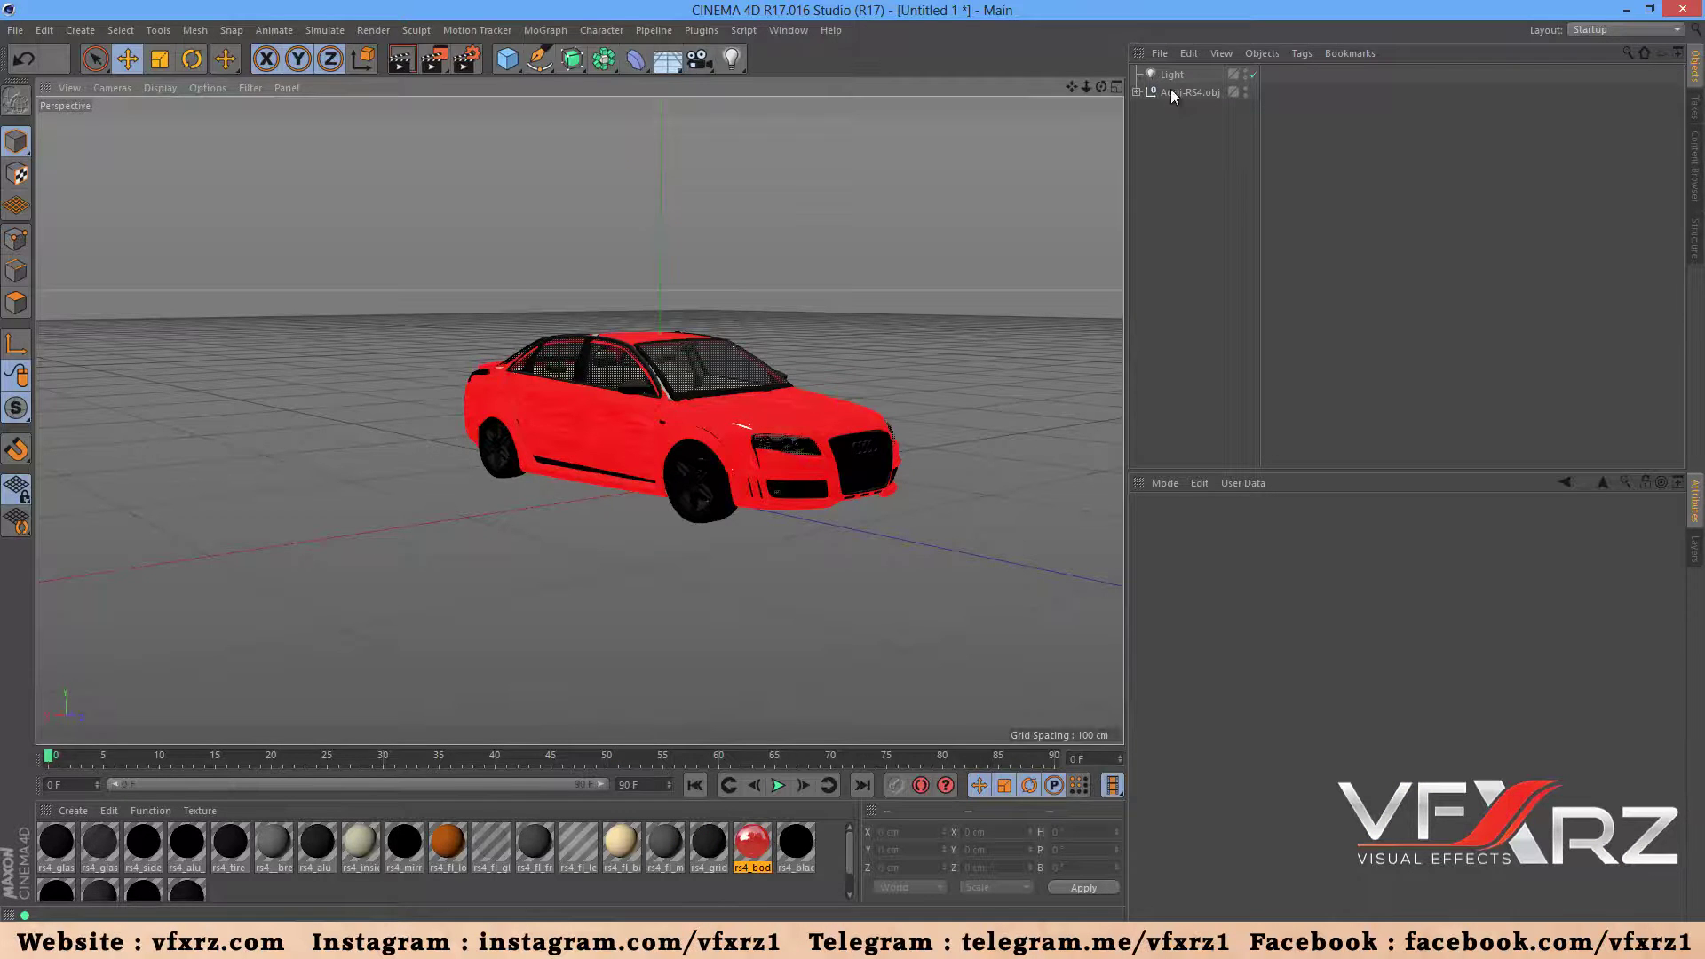
Select the Audi car, orbit to a side view, and add a PolyFX object from MoGraph.
left_click(1173, 92)
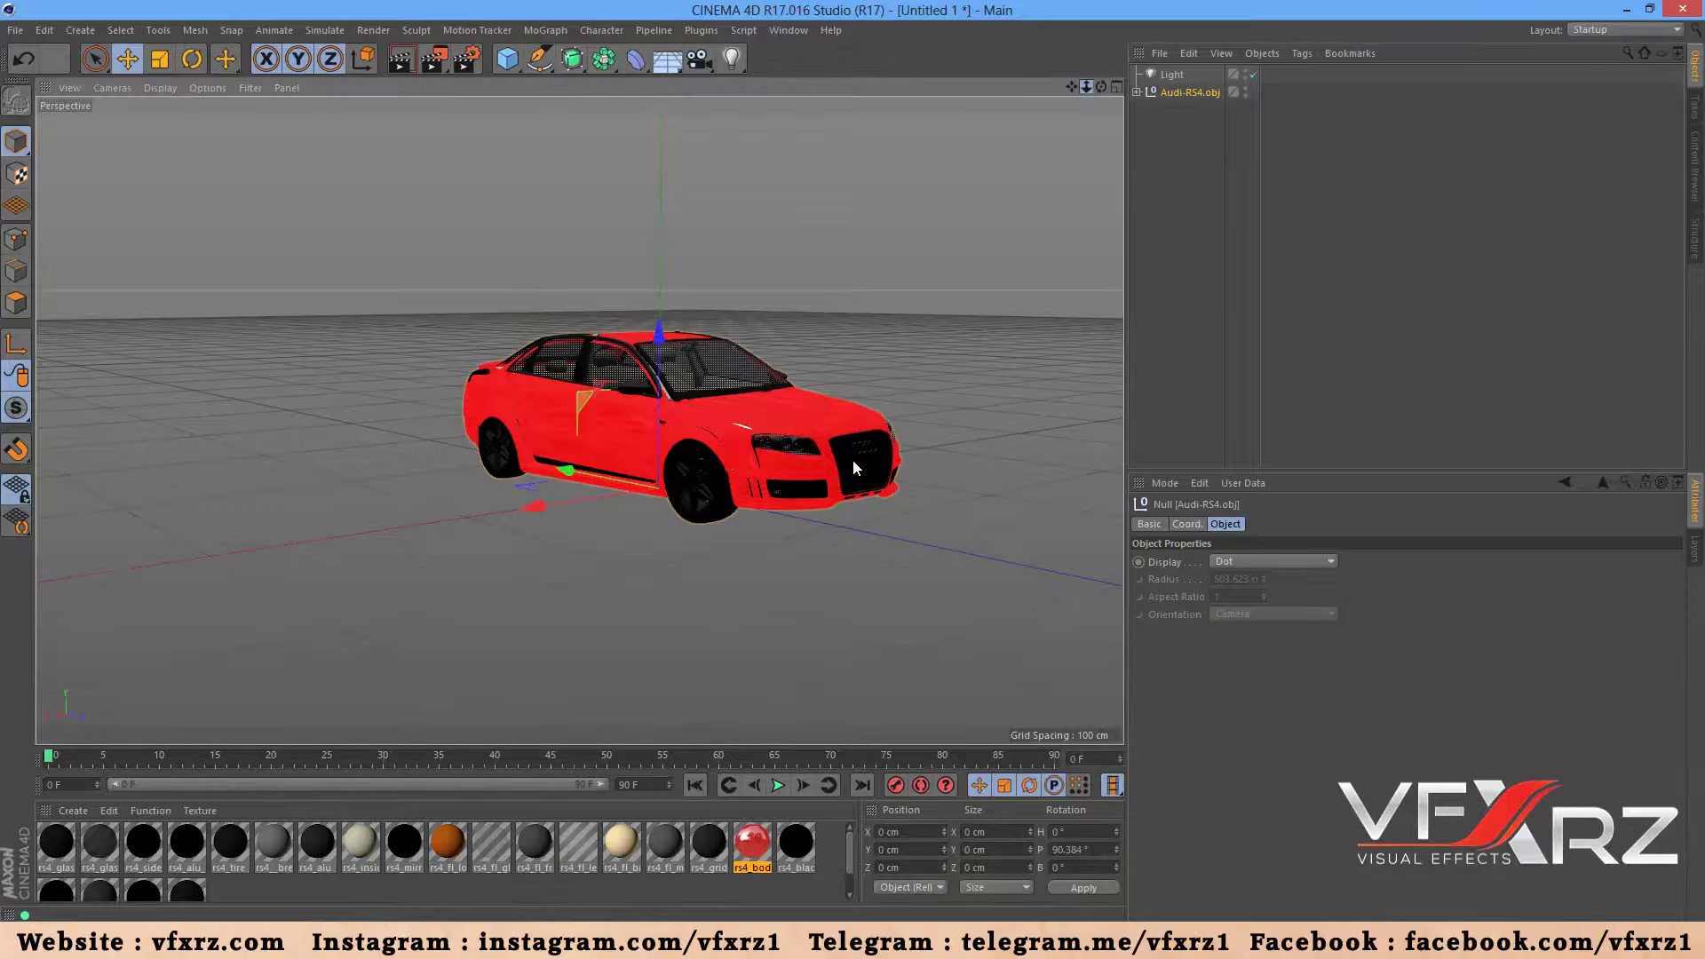
scroll(852, 460, "up", 5)
scroll(845, 464, "down", 2)
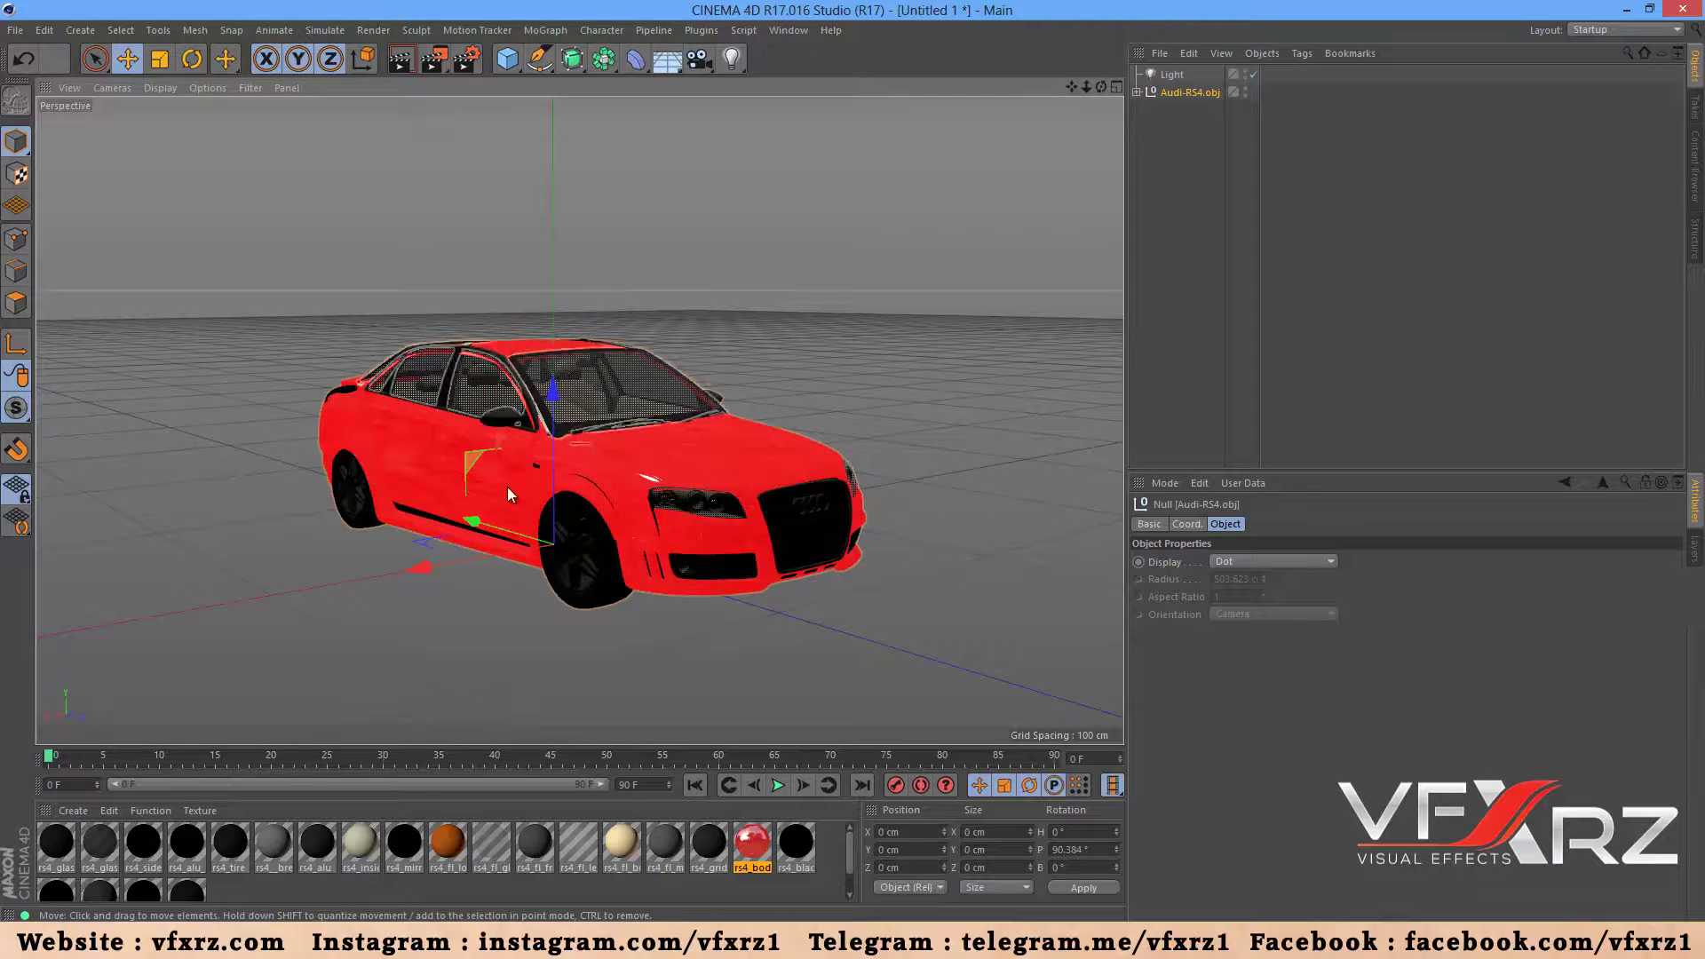
left_click_drag(854, 461, 856, 462, "alt")
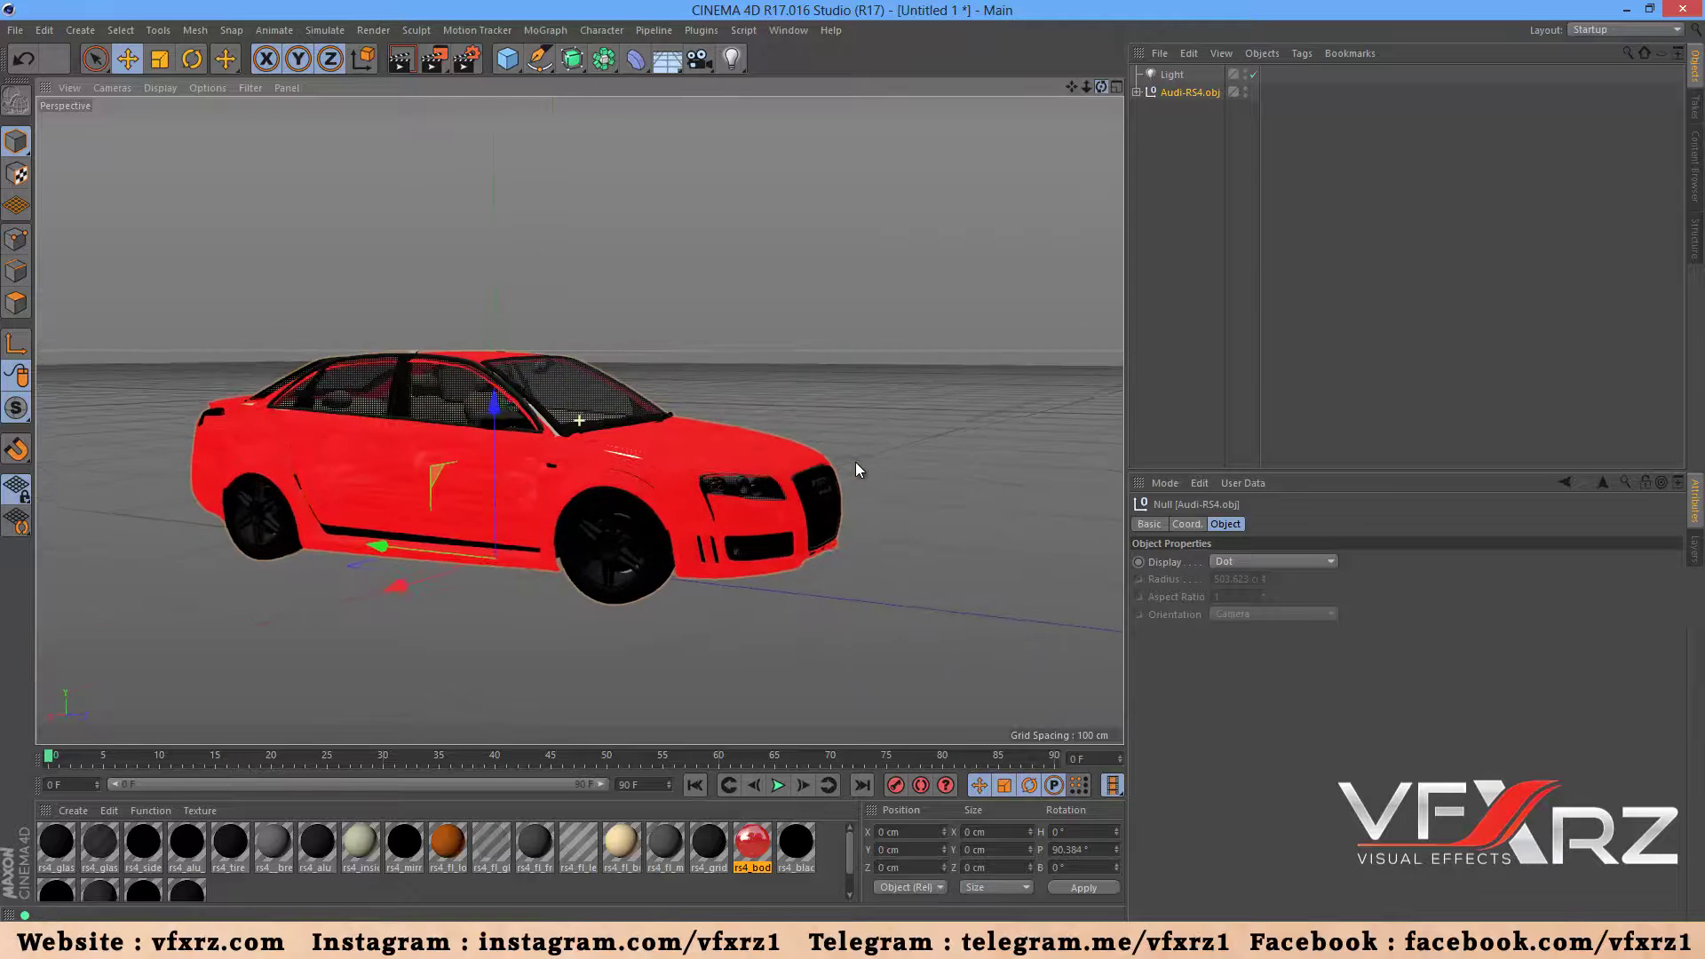
left_click_drag(1096, 88, 853, 461)
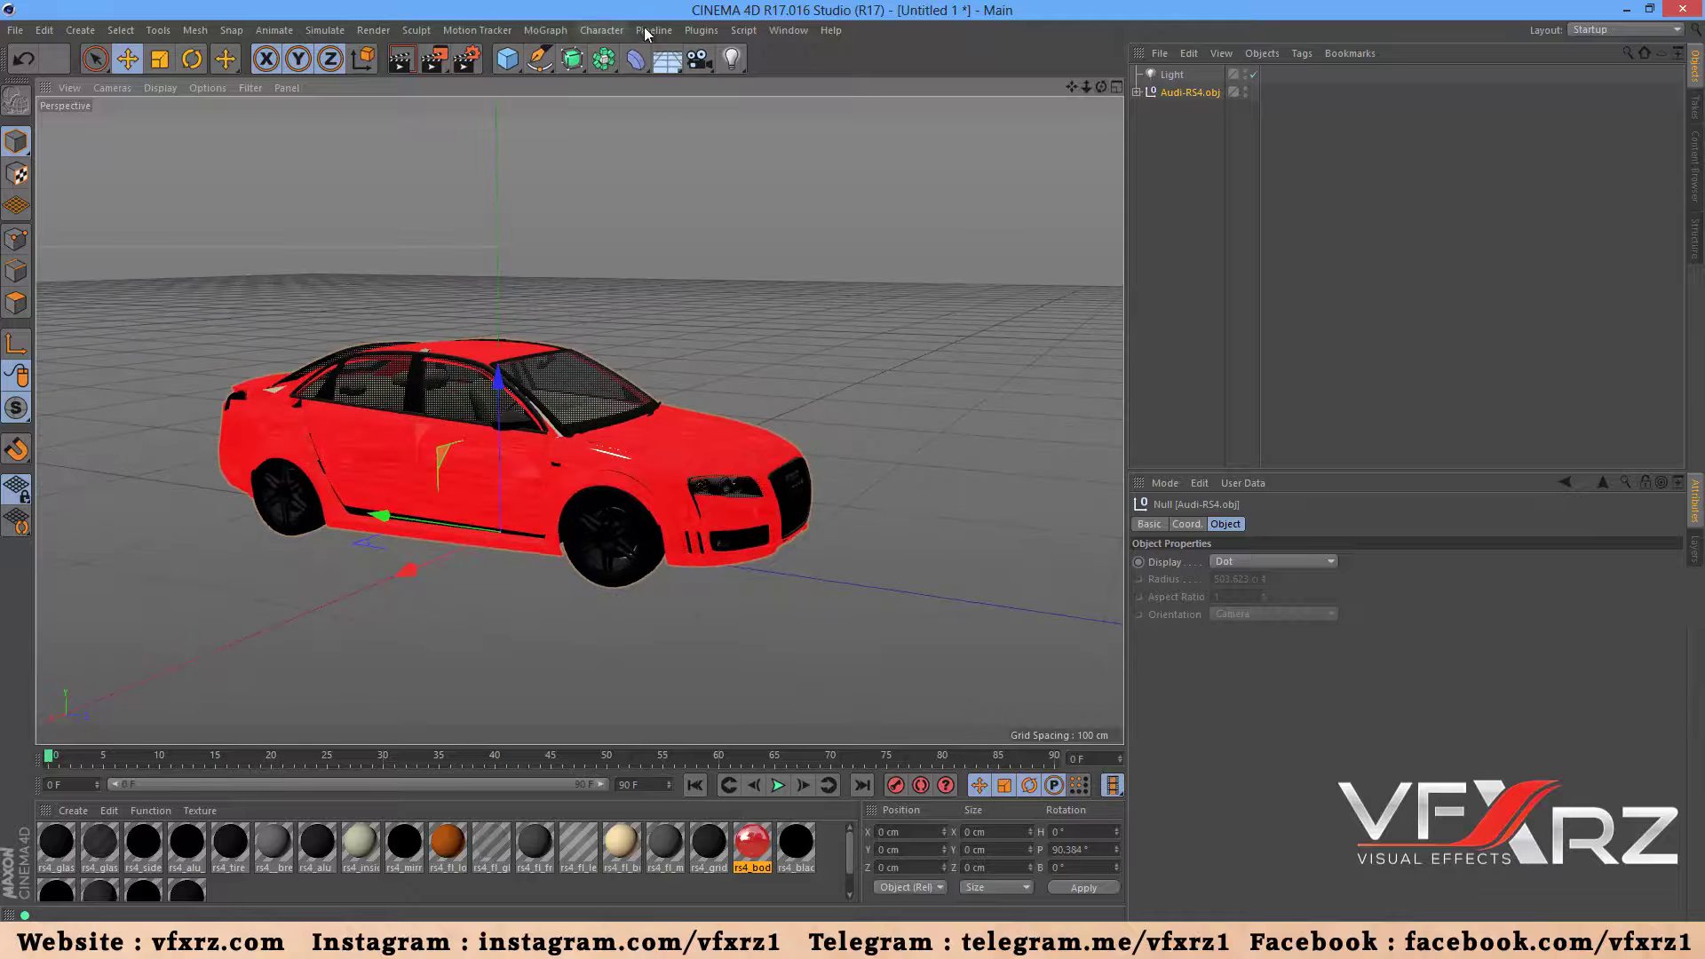
left_click(540, 29)
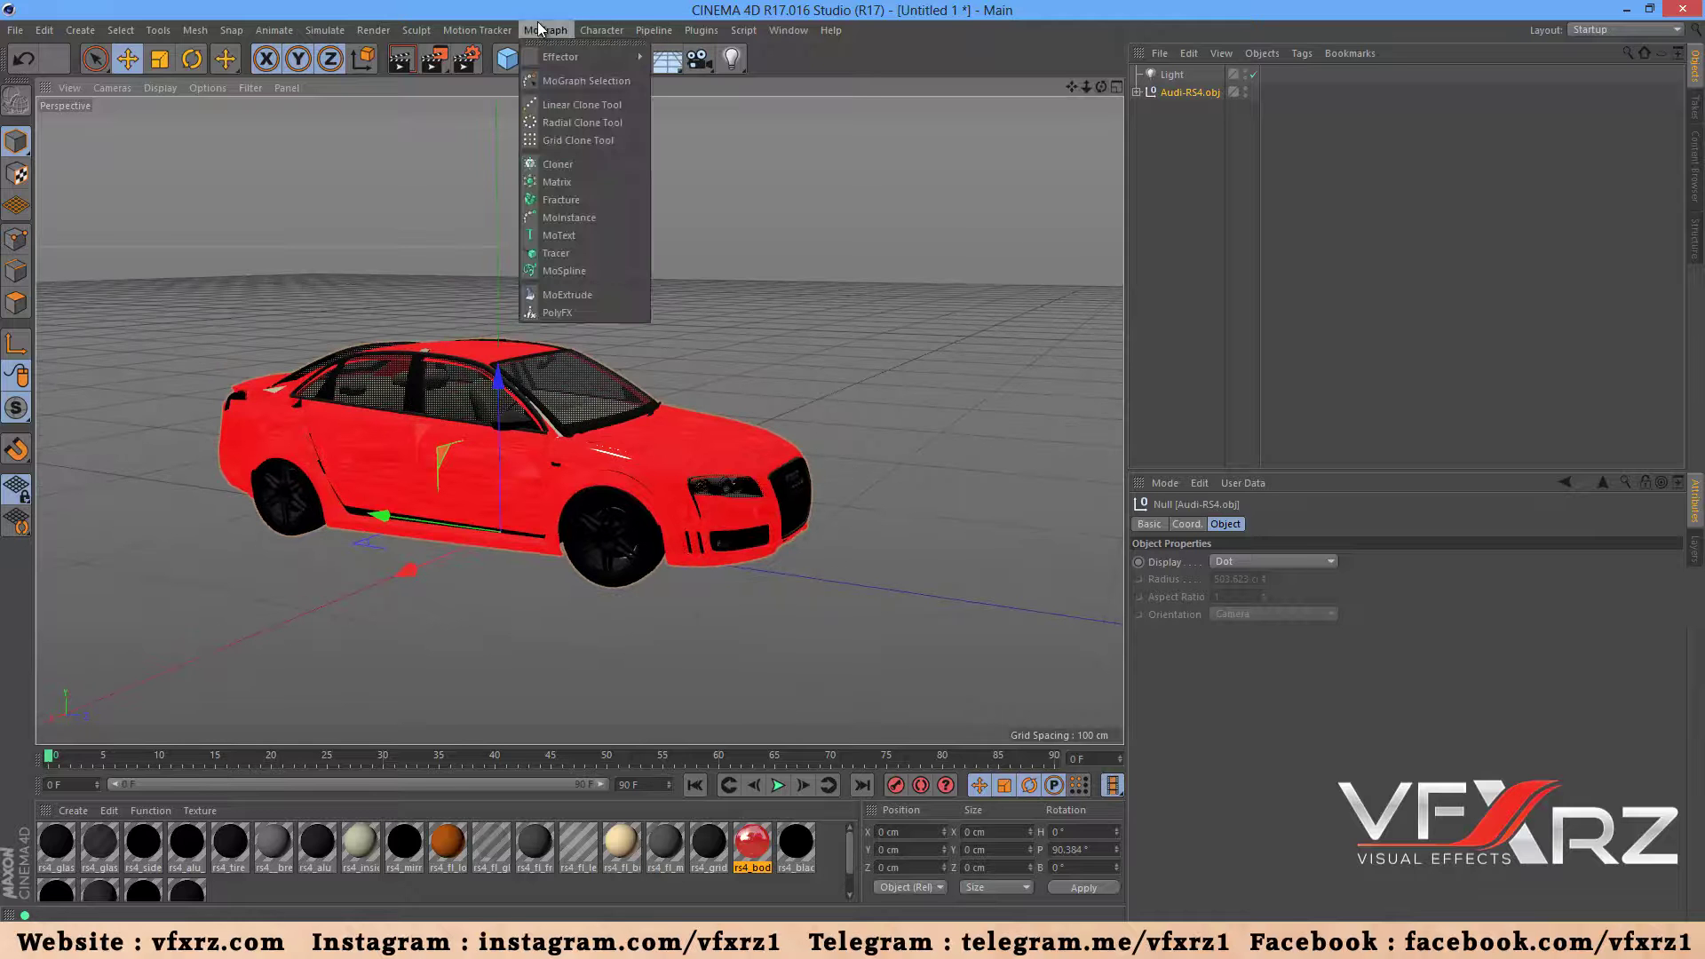
left_click(567, 315)
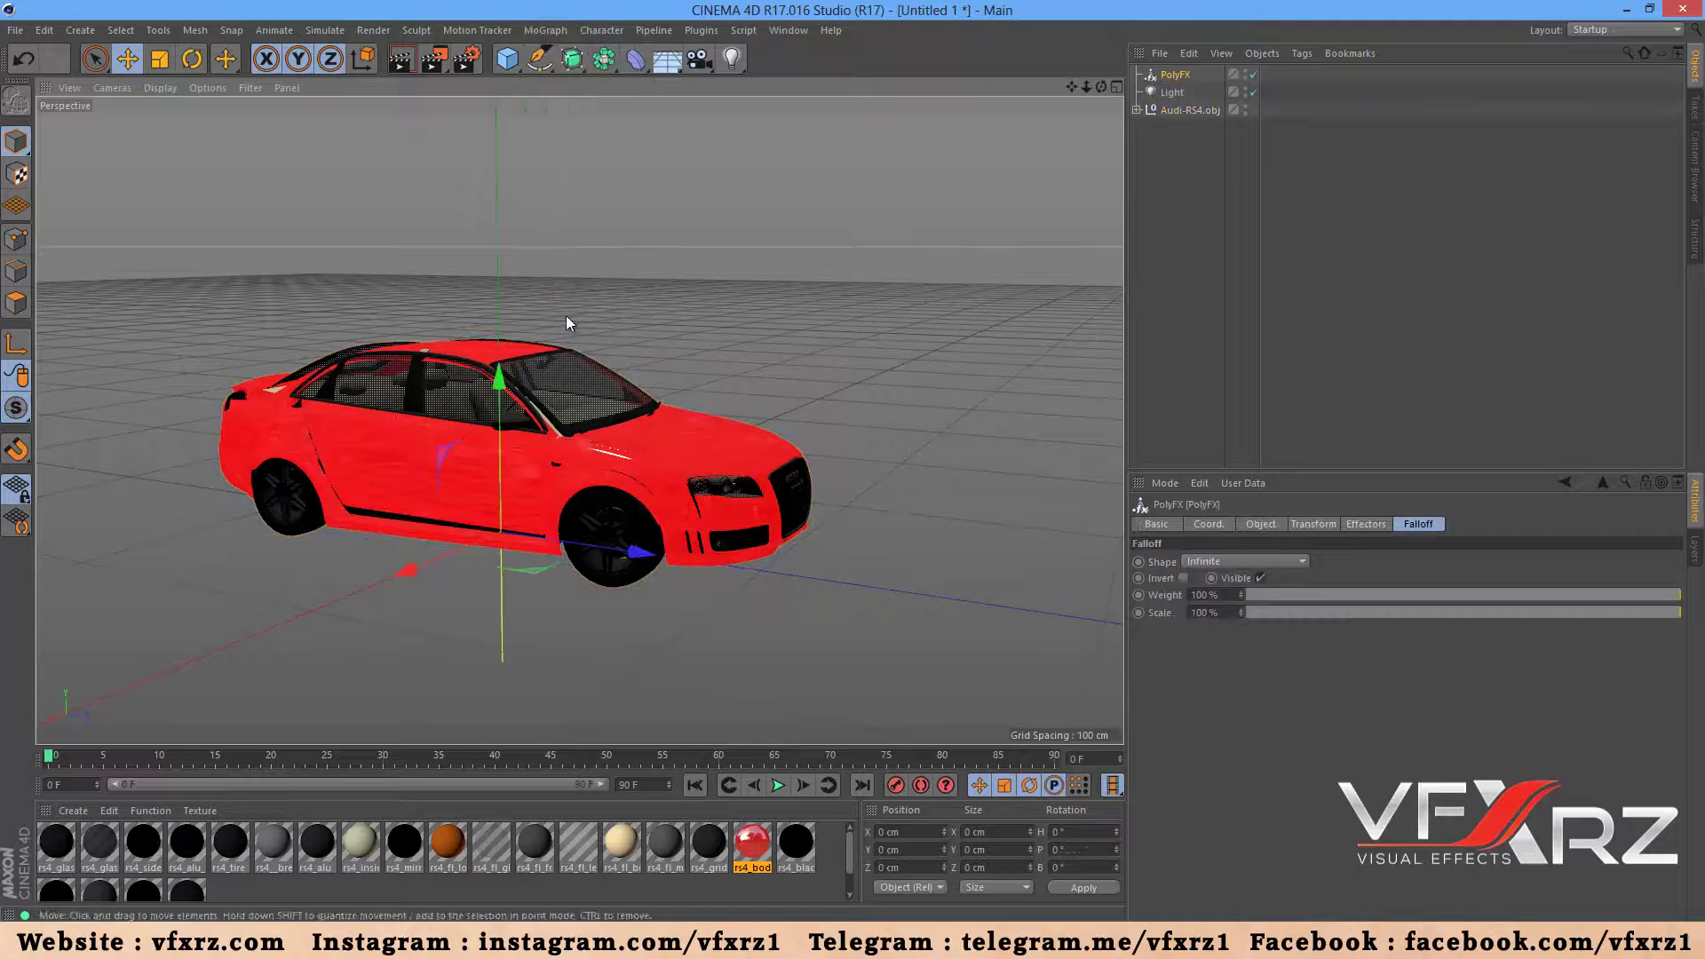
Expand Audi-RS4.obj to inspect its parts Object_0 to Object_9, then collapse it again.
left_click(1165, 109)
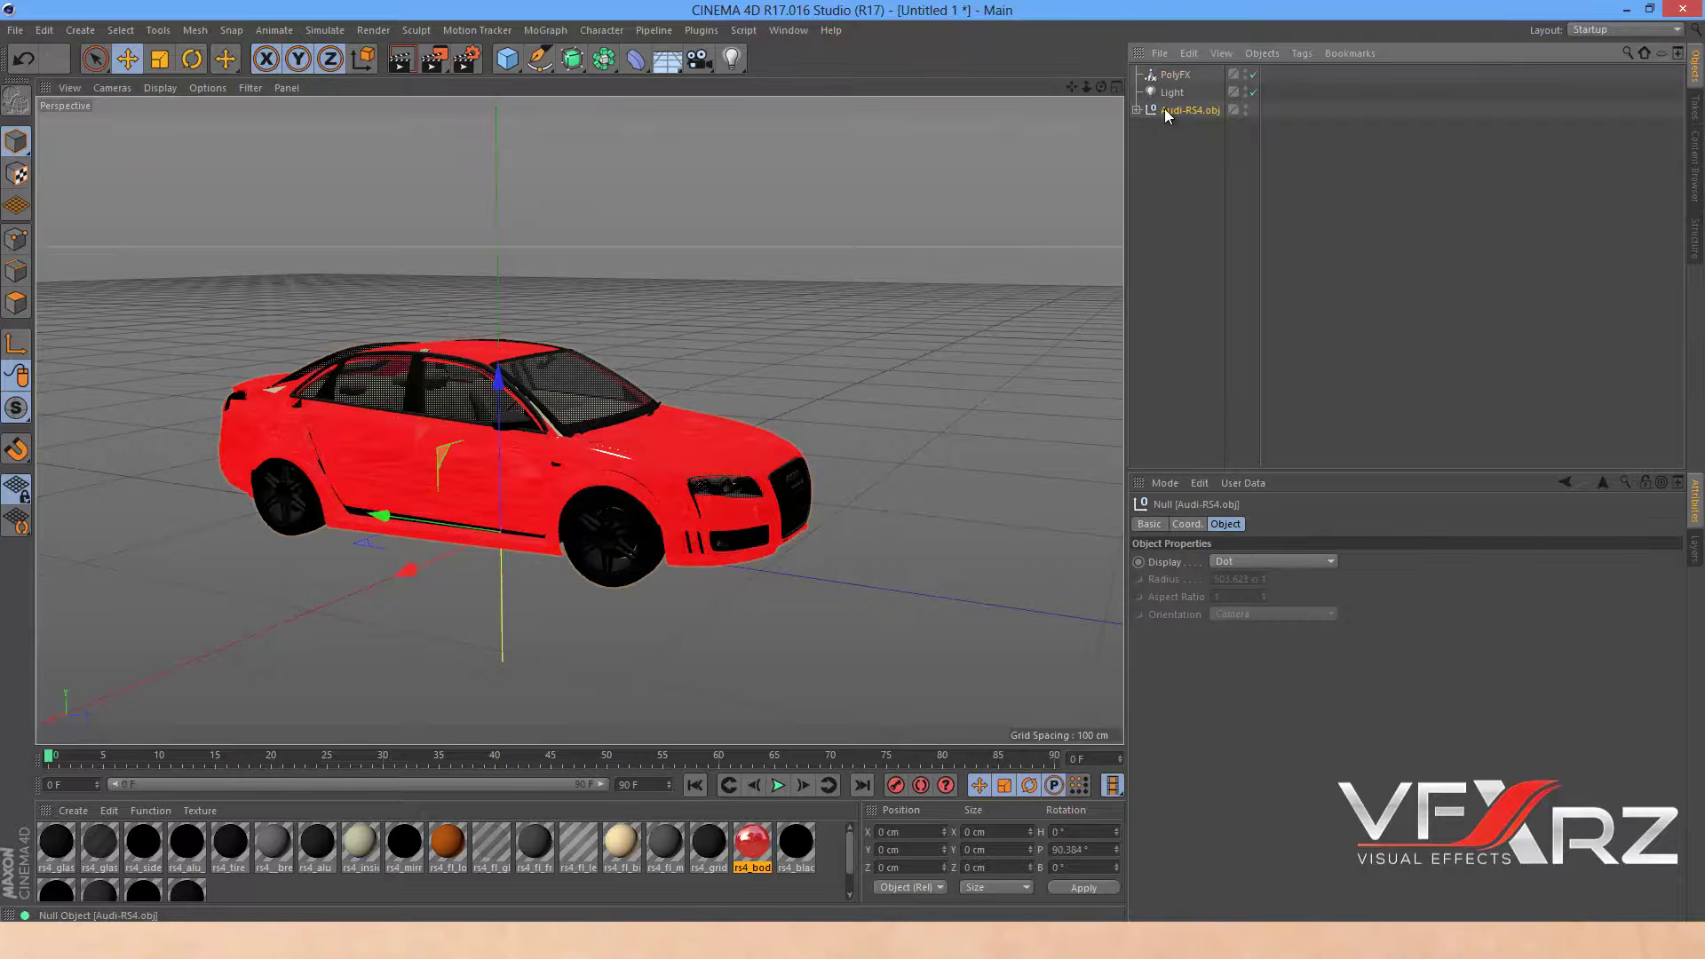
left_click(1136, 110)
left_click_drag(1197, 348, 1178, 116)
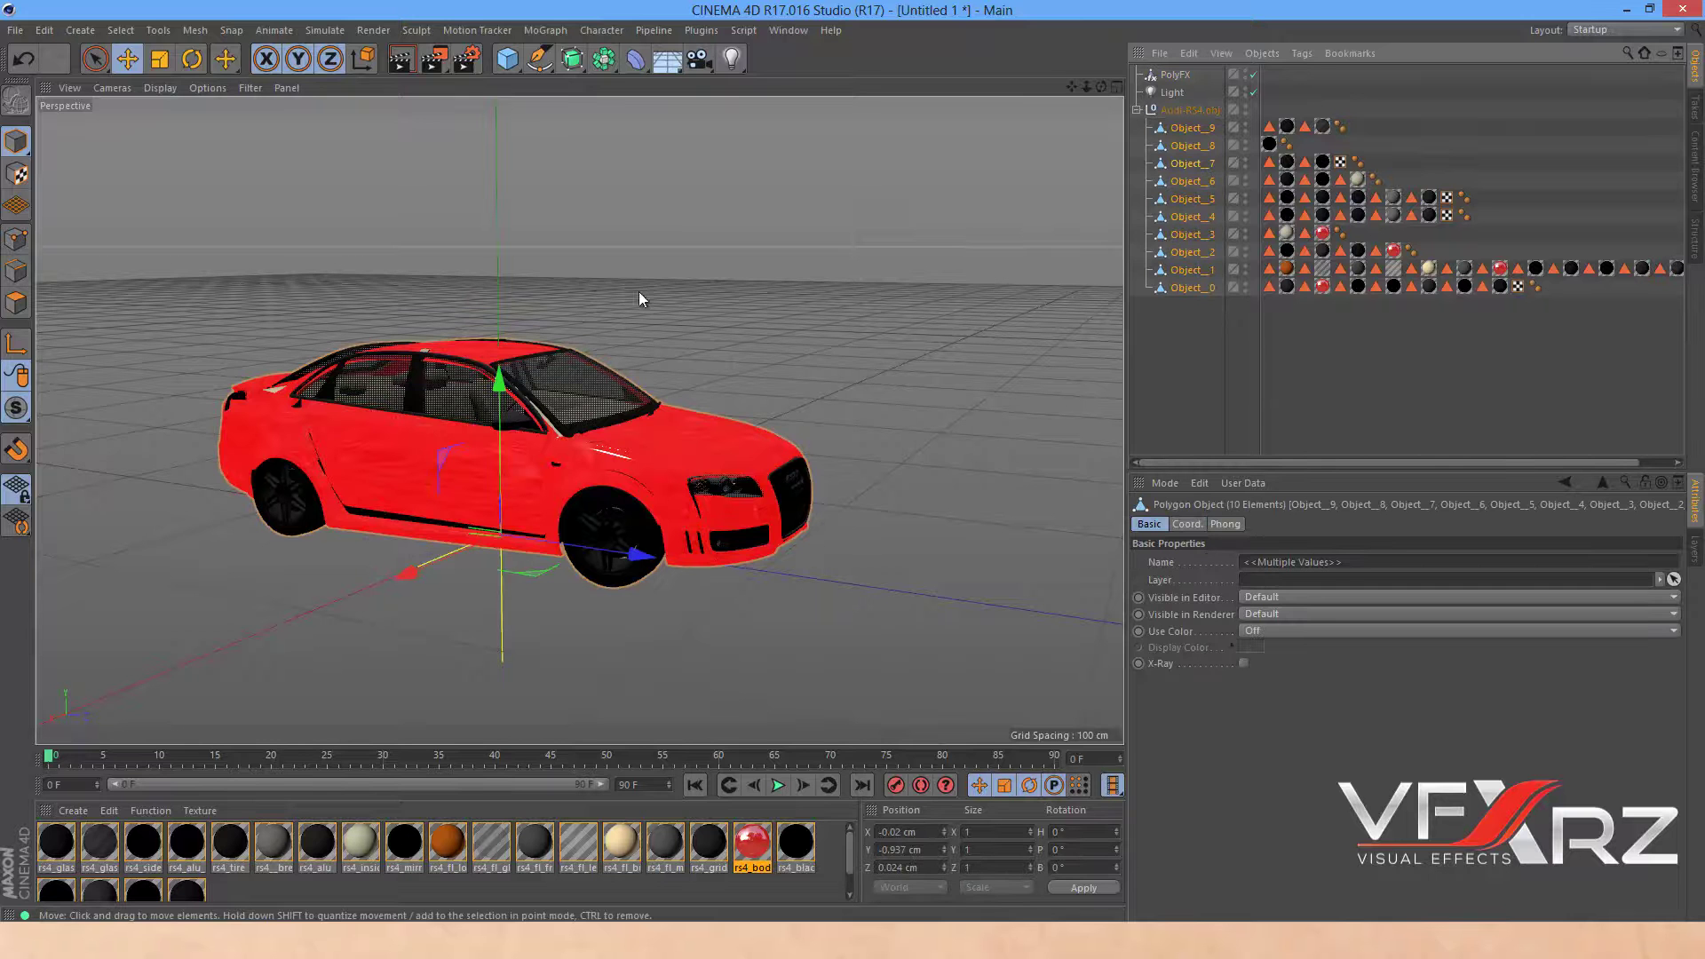
left_click(1199, 109)
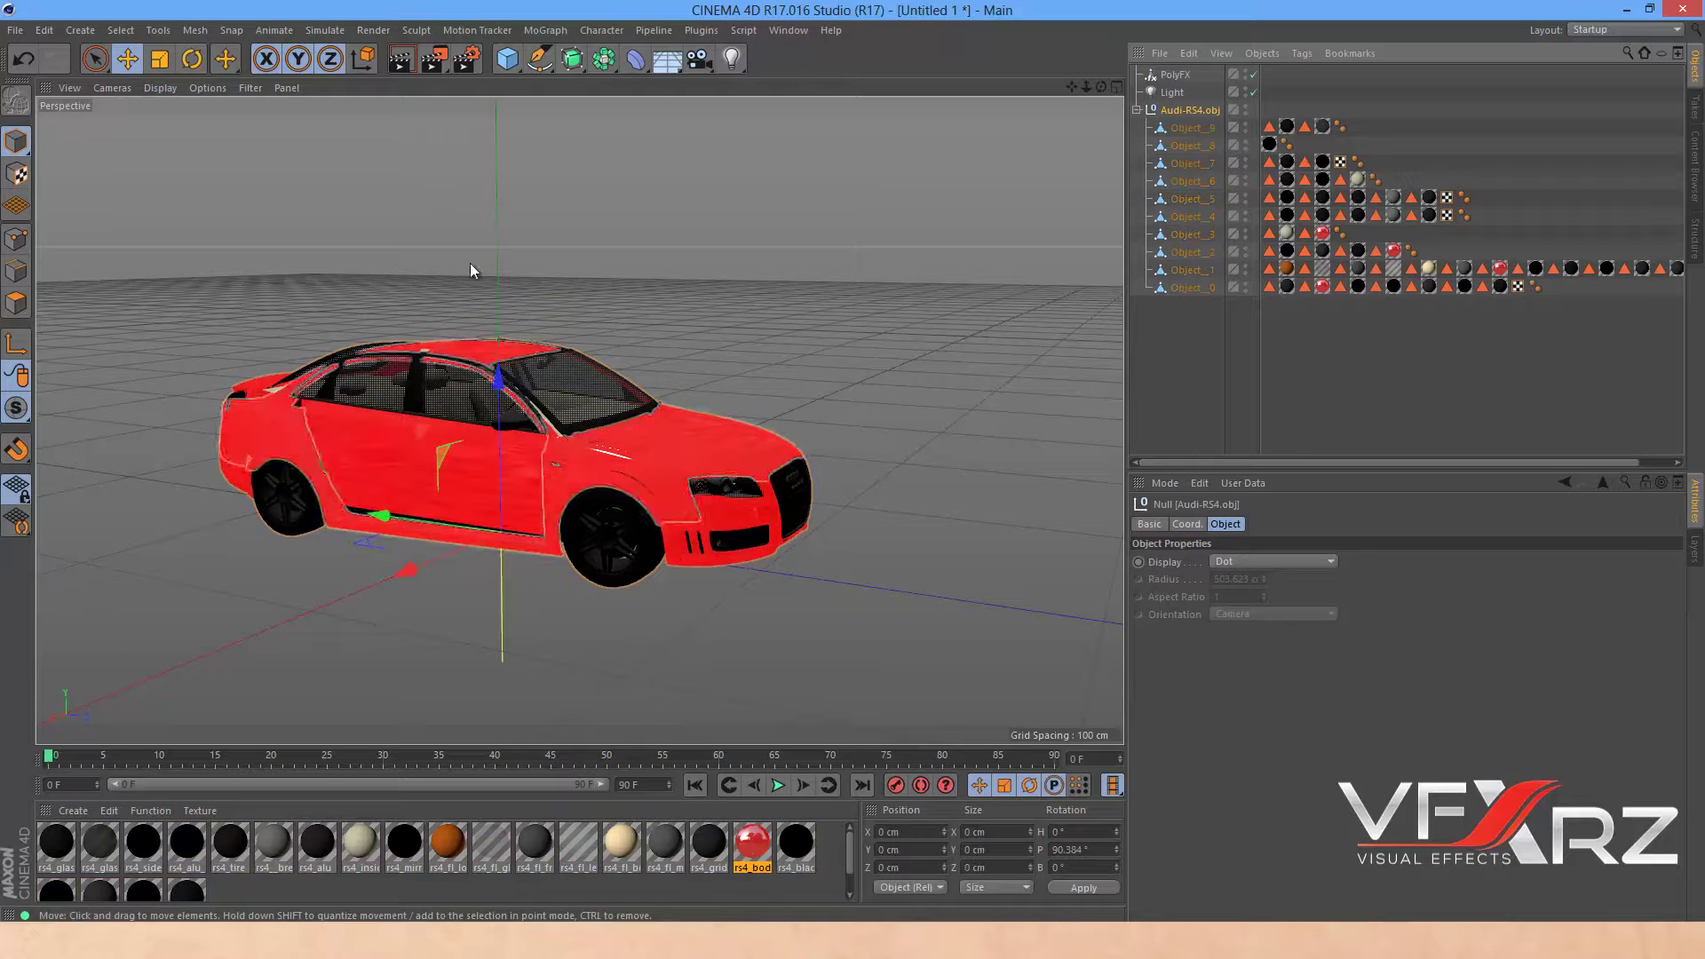
left_click(1227, 338)
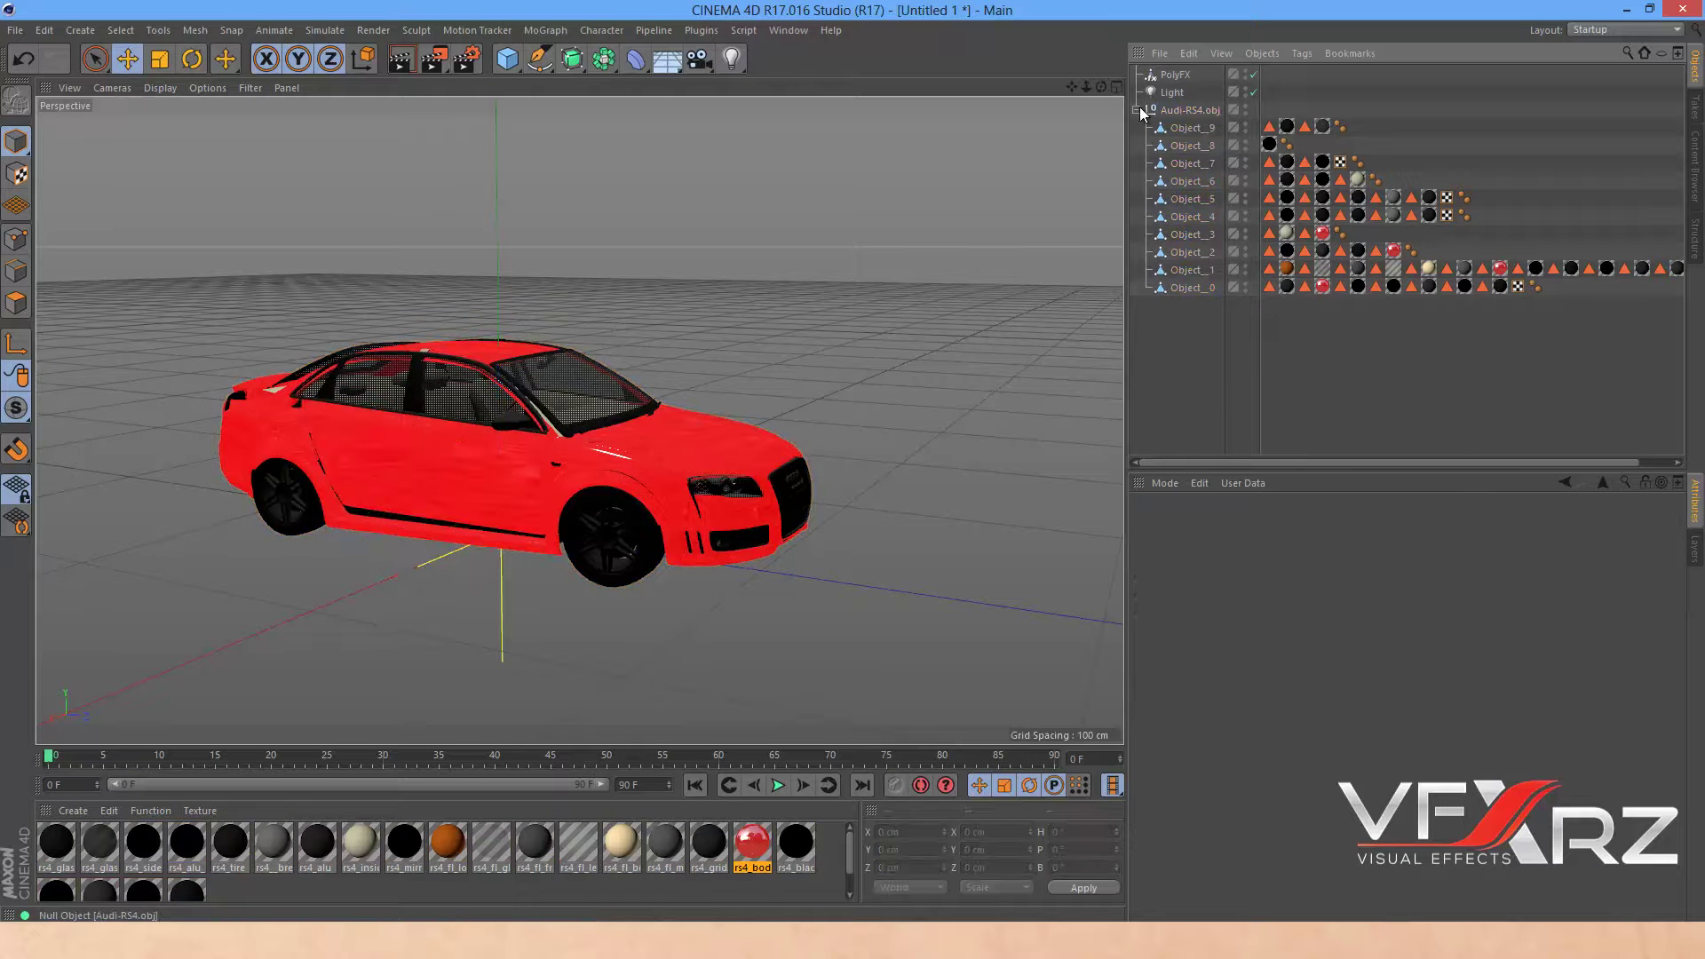
left_click(1138, 110)
Group PolyFX and Audi-RS4.obj under a new Null, then select PolyFX.
left_click(1190, 110)
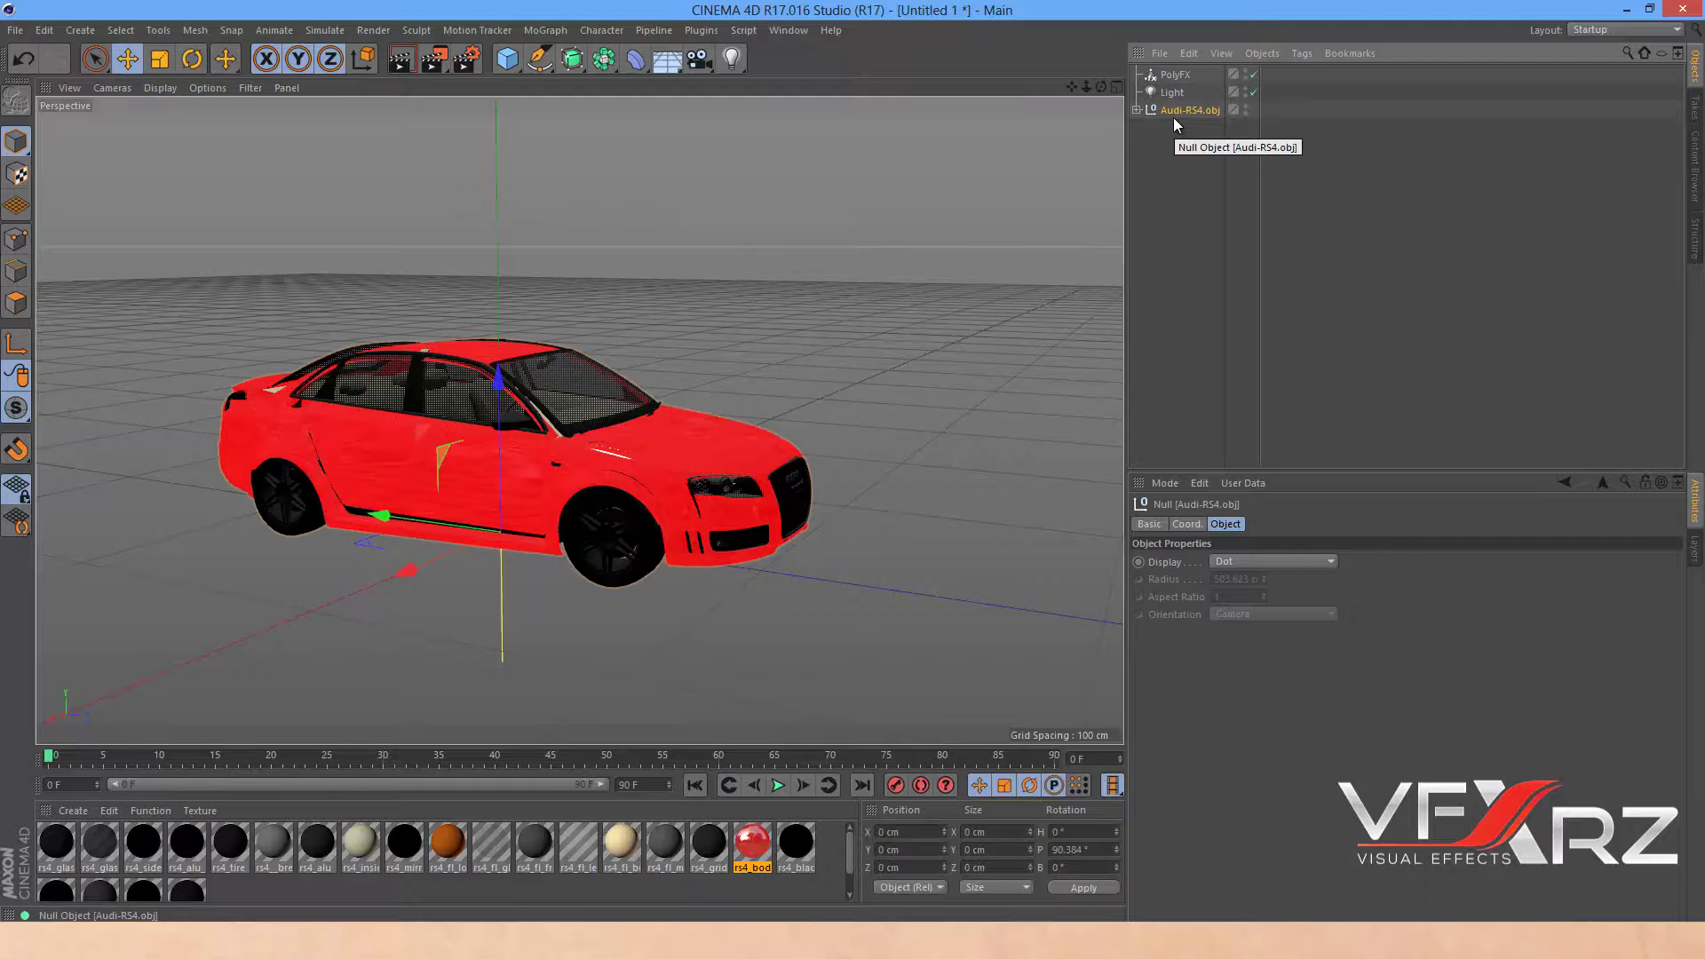
left_click(1149, 77, "ctrl")
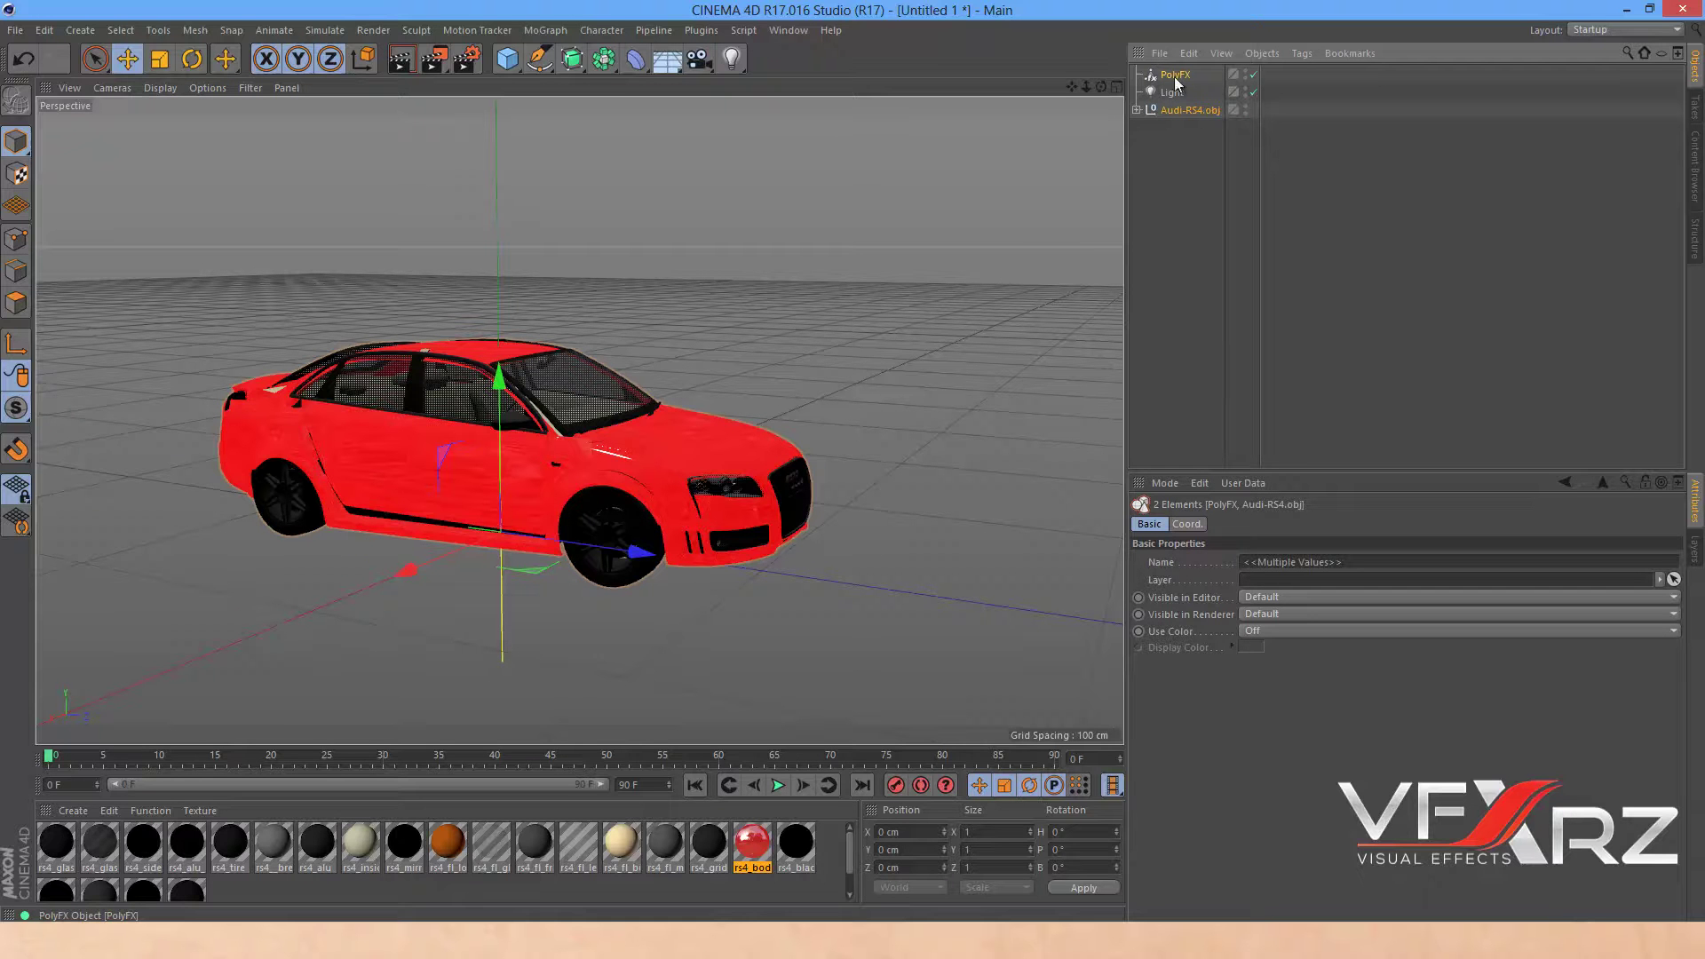
left_click(1265, 51)
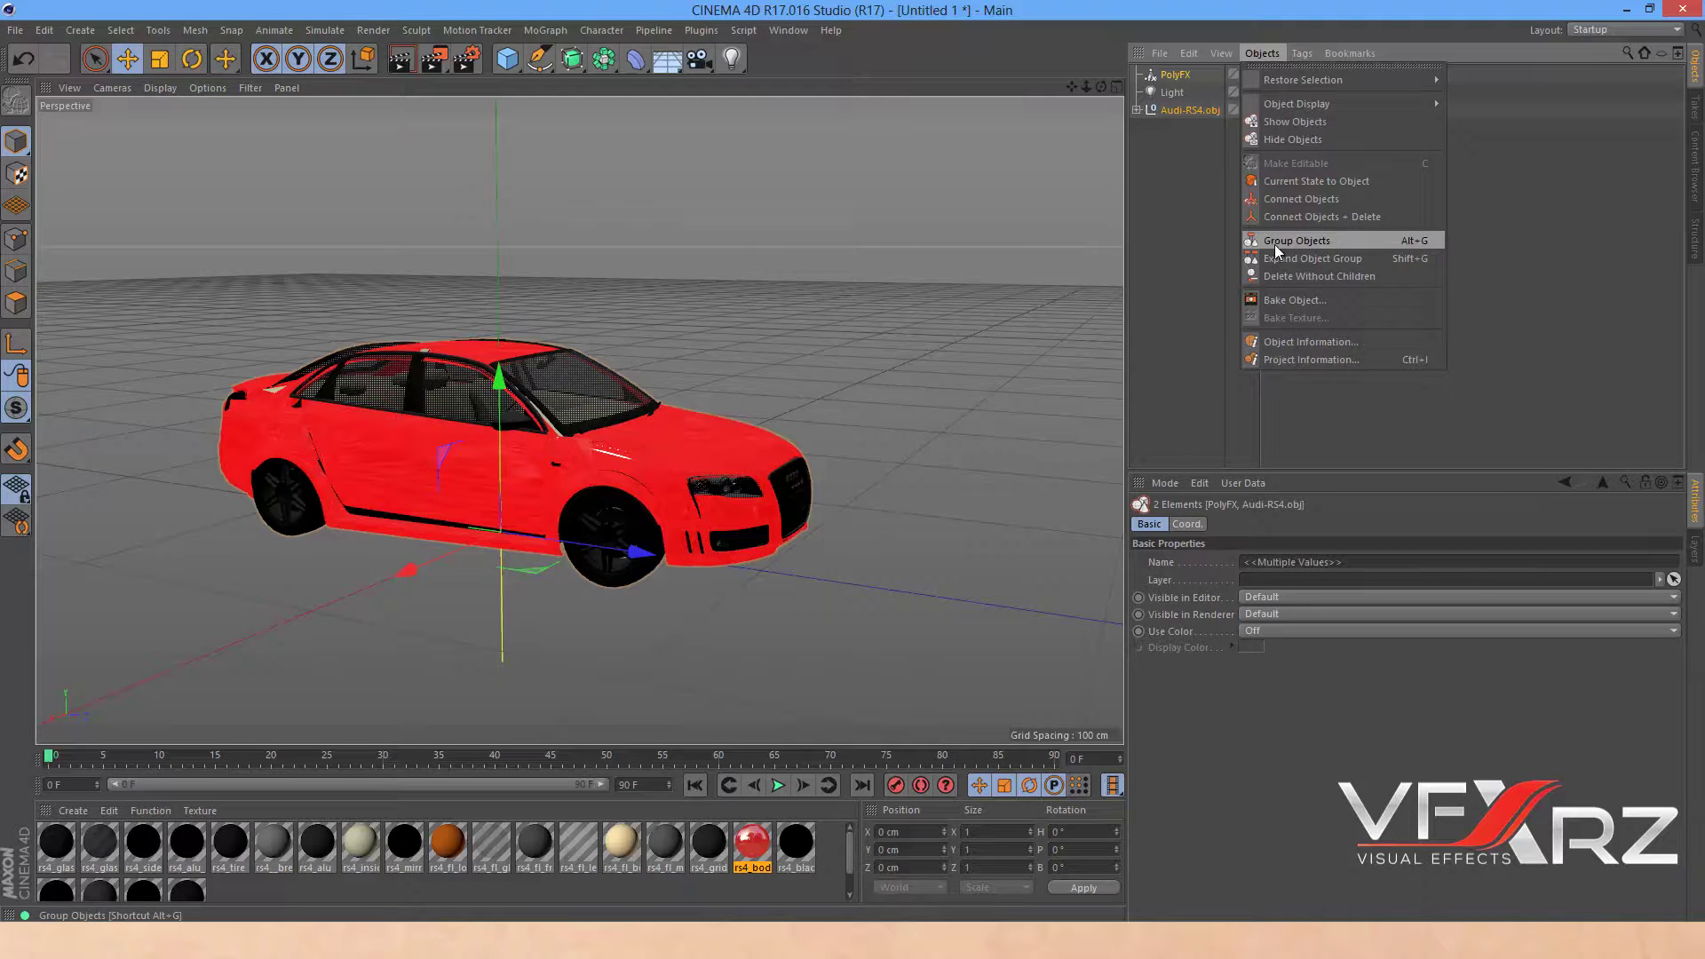
left_click(1350, 240)
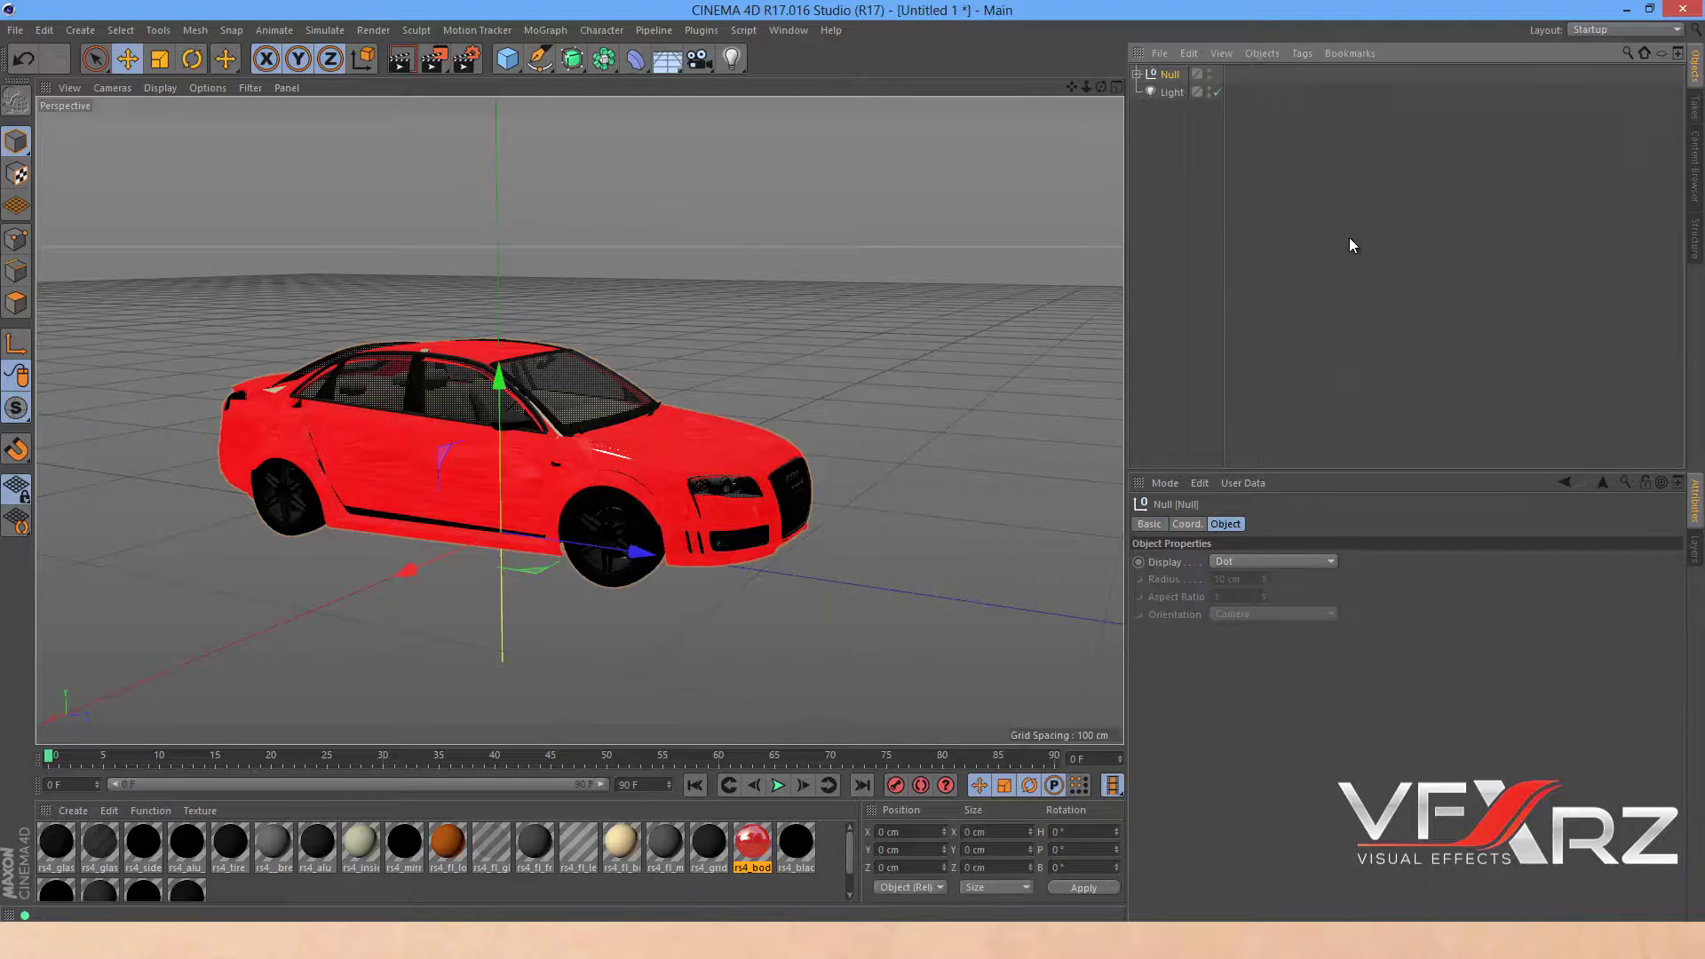
left_click(1137, 75)
left_click(1181, 93)
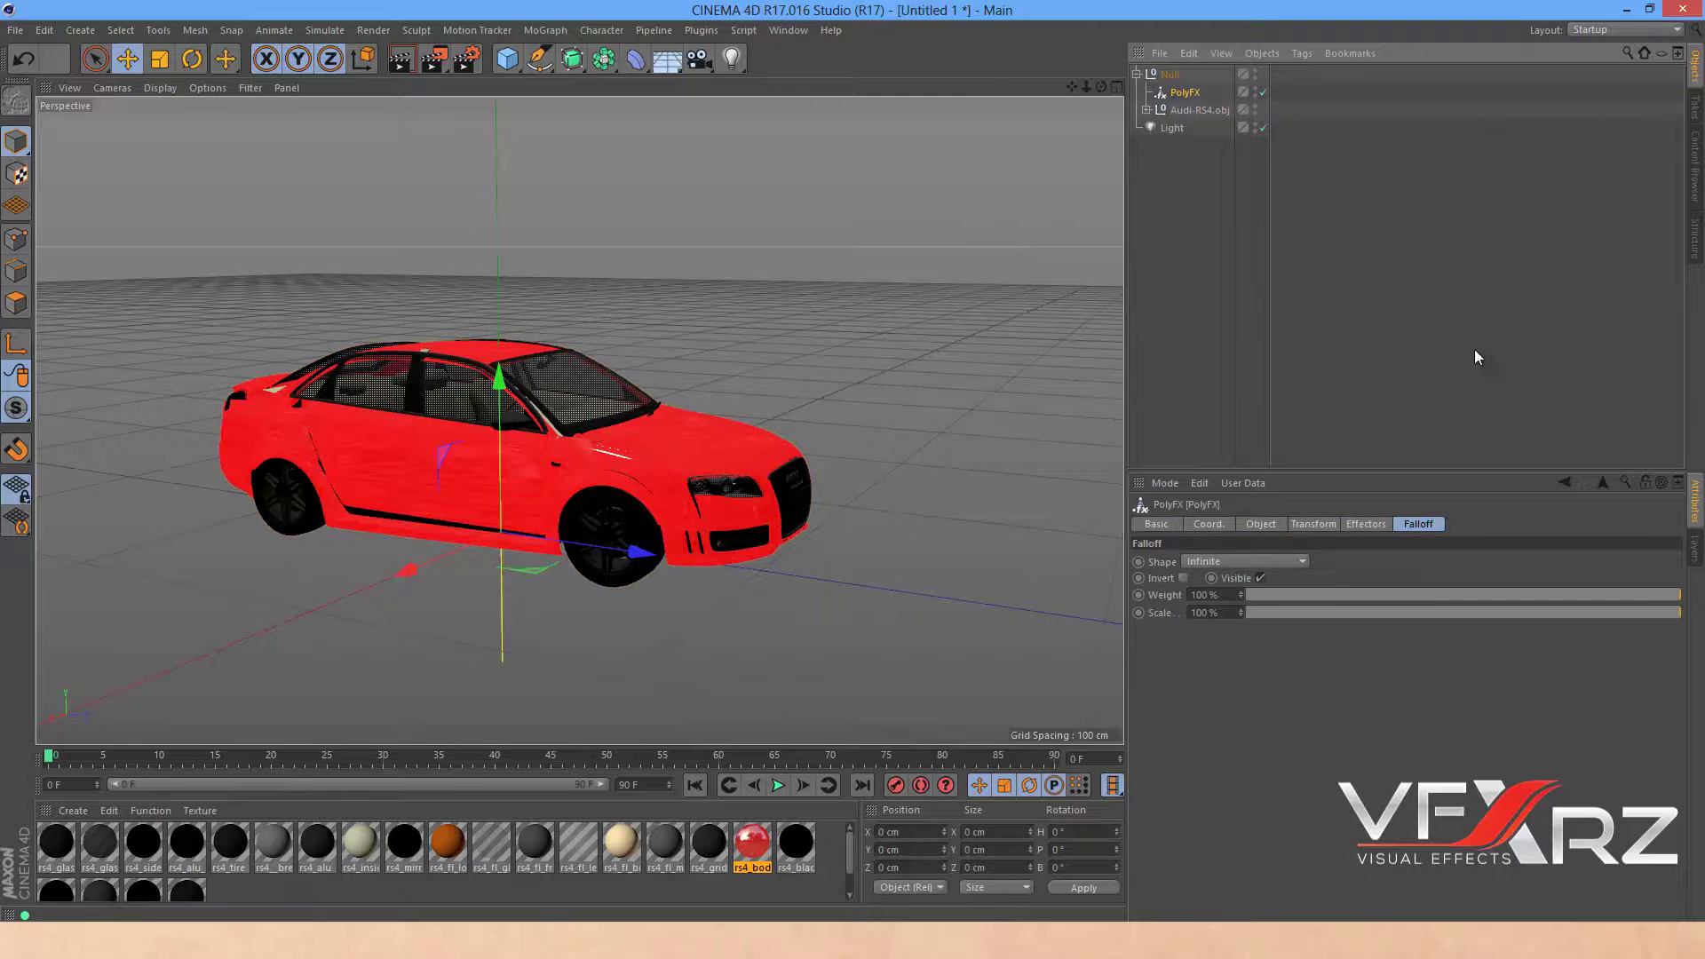
Set the PolyFX transform scale S.X, S.Y and S.Z to 0.
left_click(1312, 524)
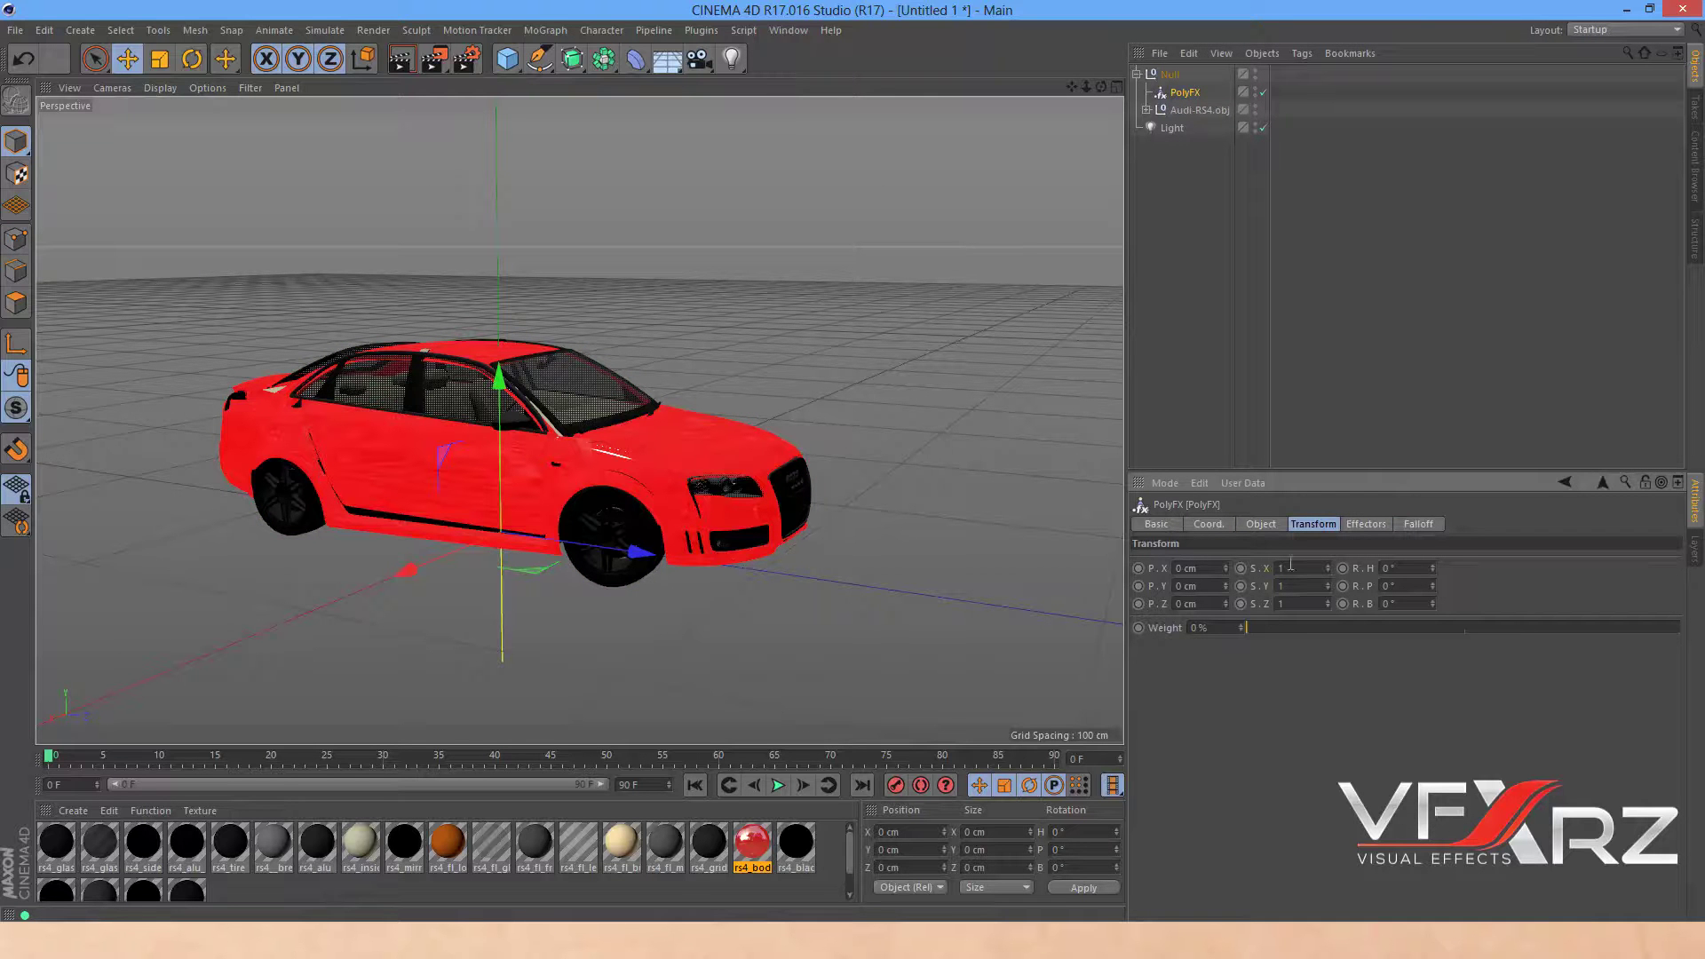
type("0")
key("Tab")
type("0")
key("Return")
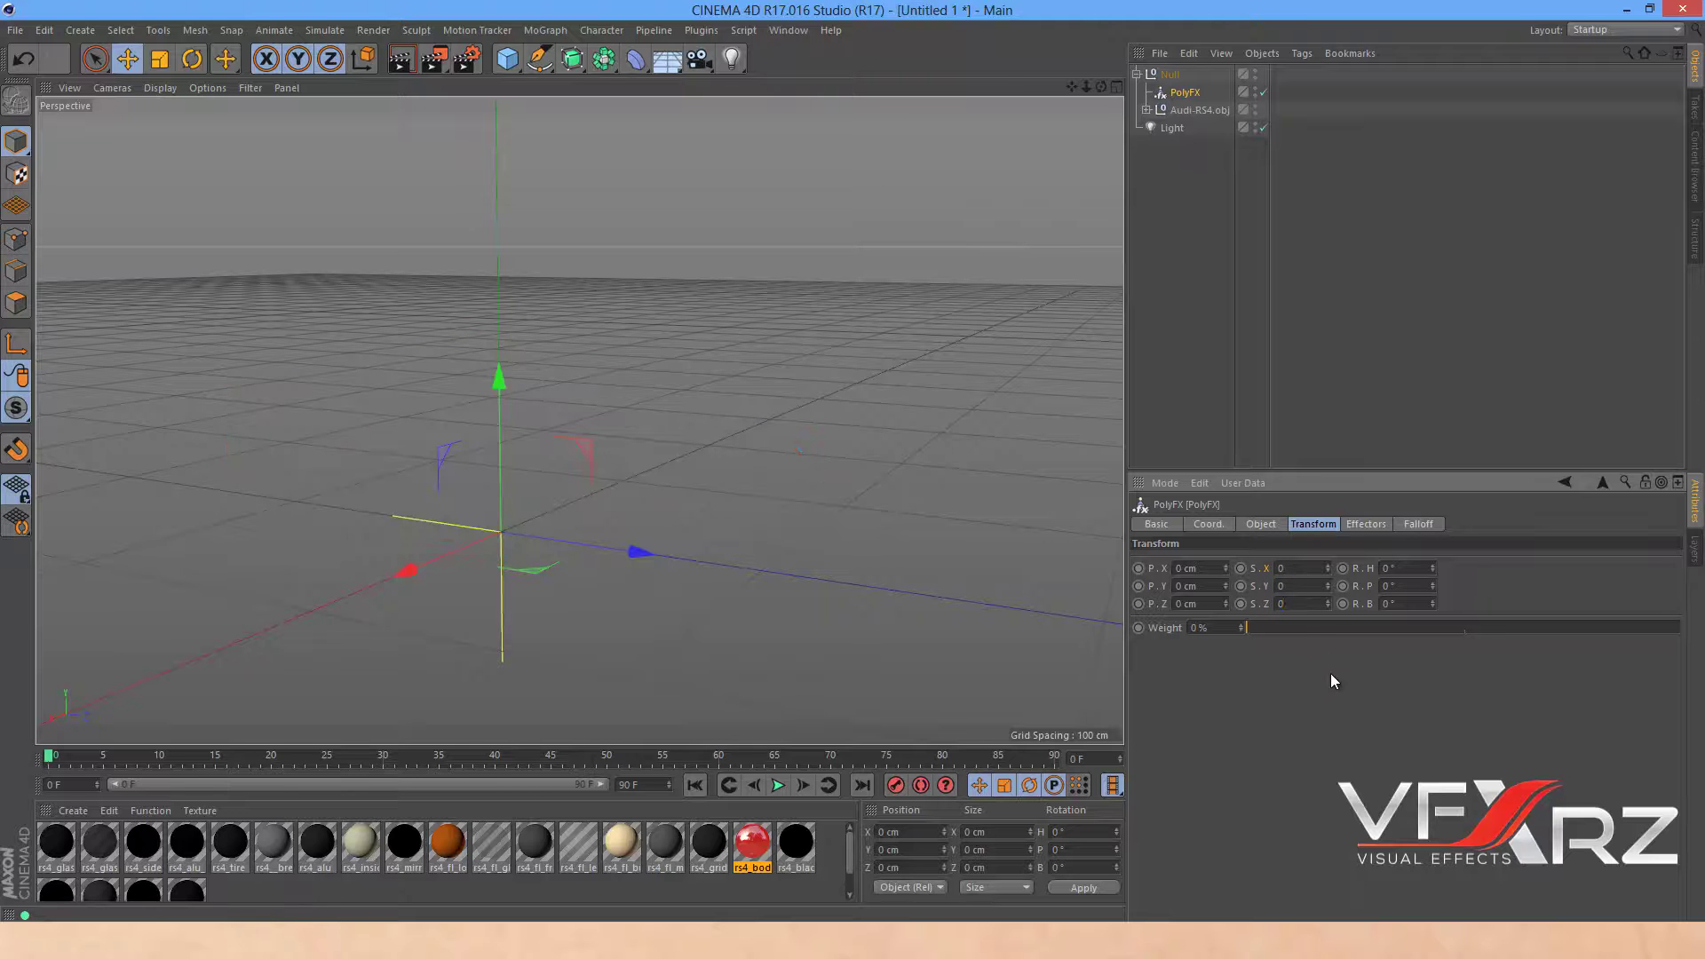
Set the PolyFX falloff shape to Linear.
left_click(1418, 523)
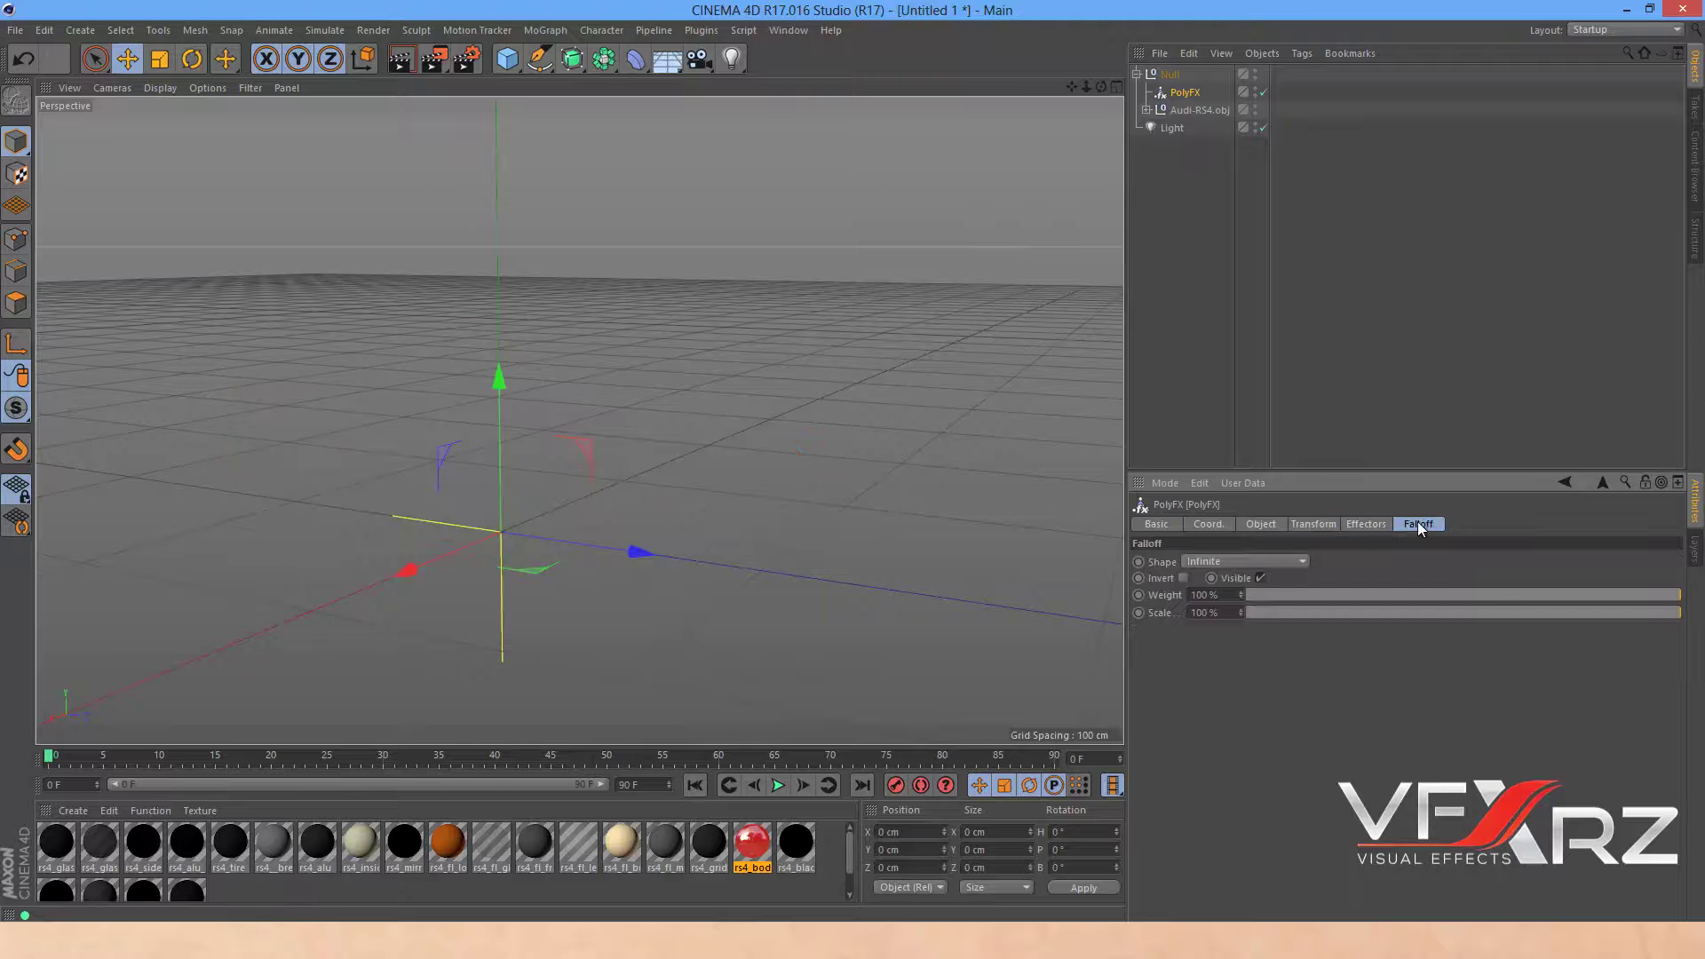
left_click(1274, 564)
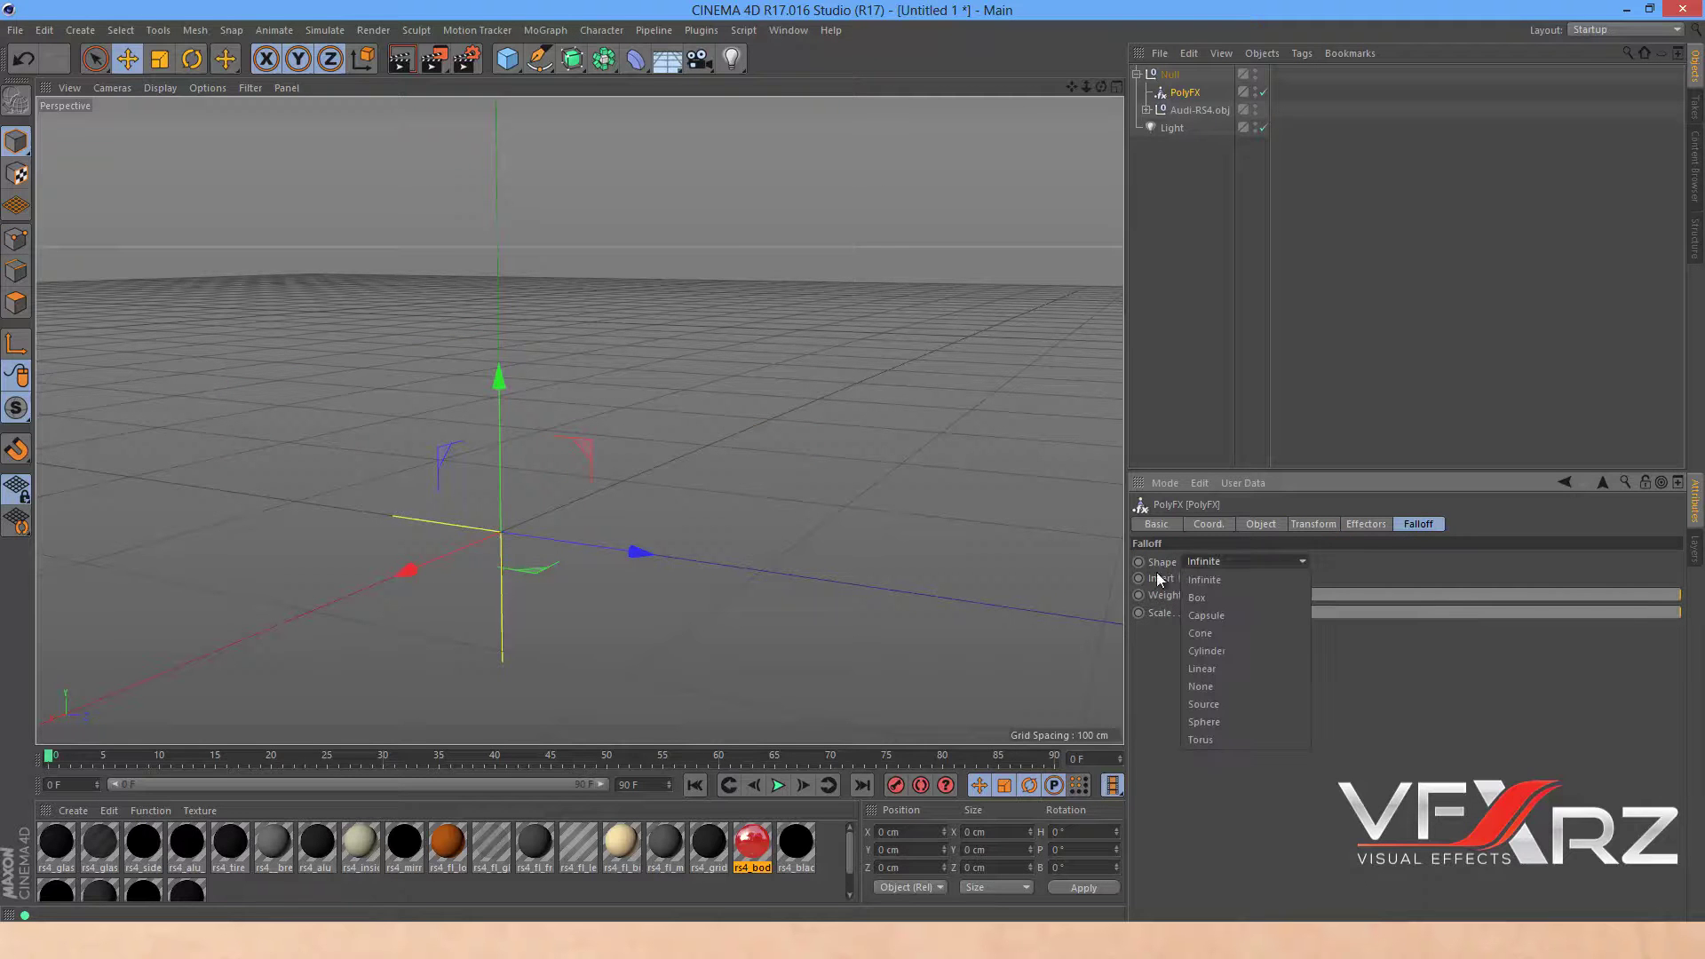
left_click(1228, 671)
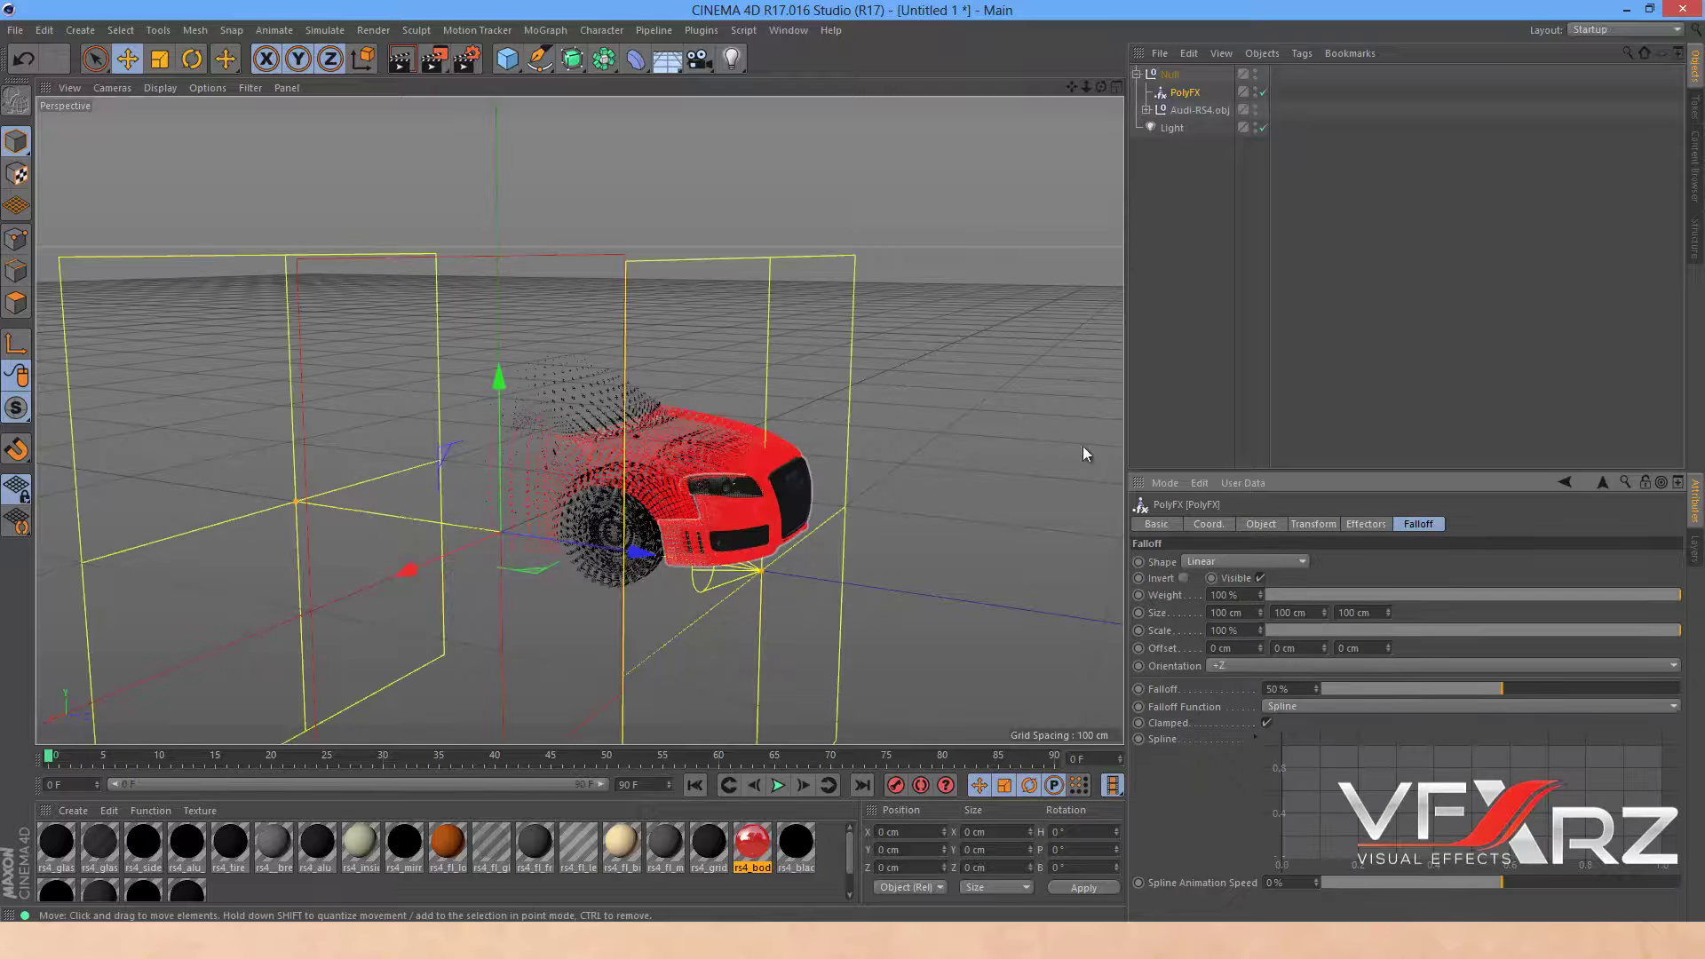
Drag the Linear falloff along Z so the Audi's rear fragments while its front stays whole.
left_click_drag(853, 466, 839, 468, "alt")
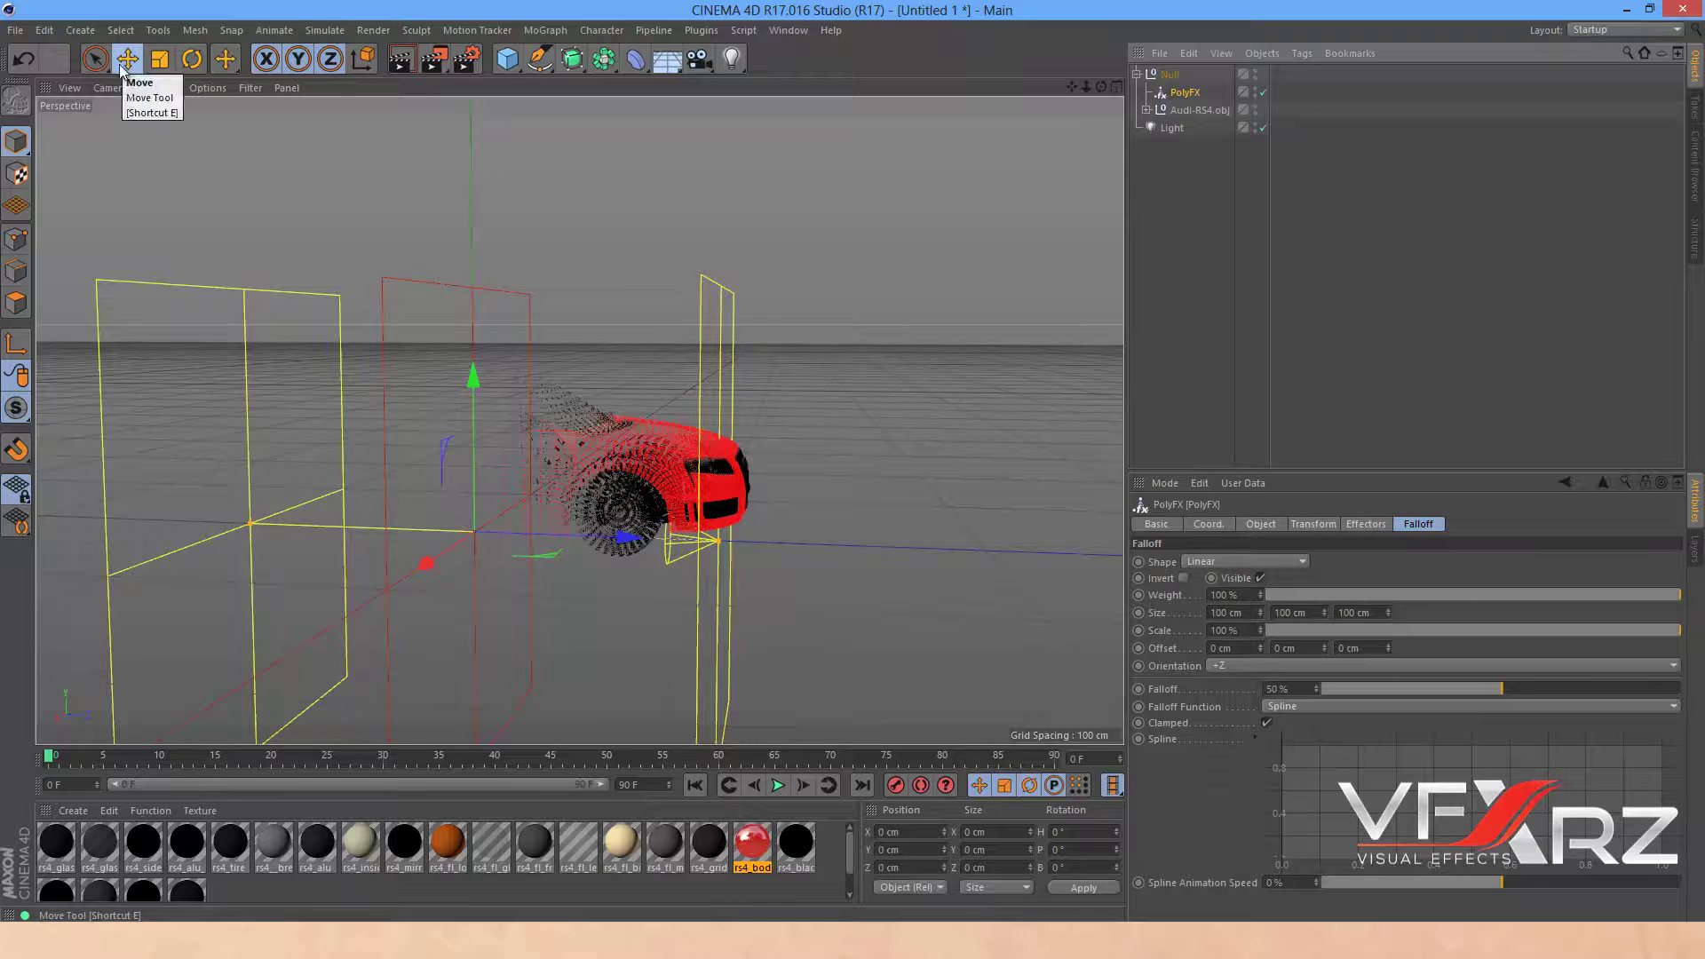
left_click_drag(603, 543, 299, 539)
left_click_drag(1076, 88, 1020, 135)
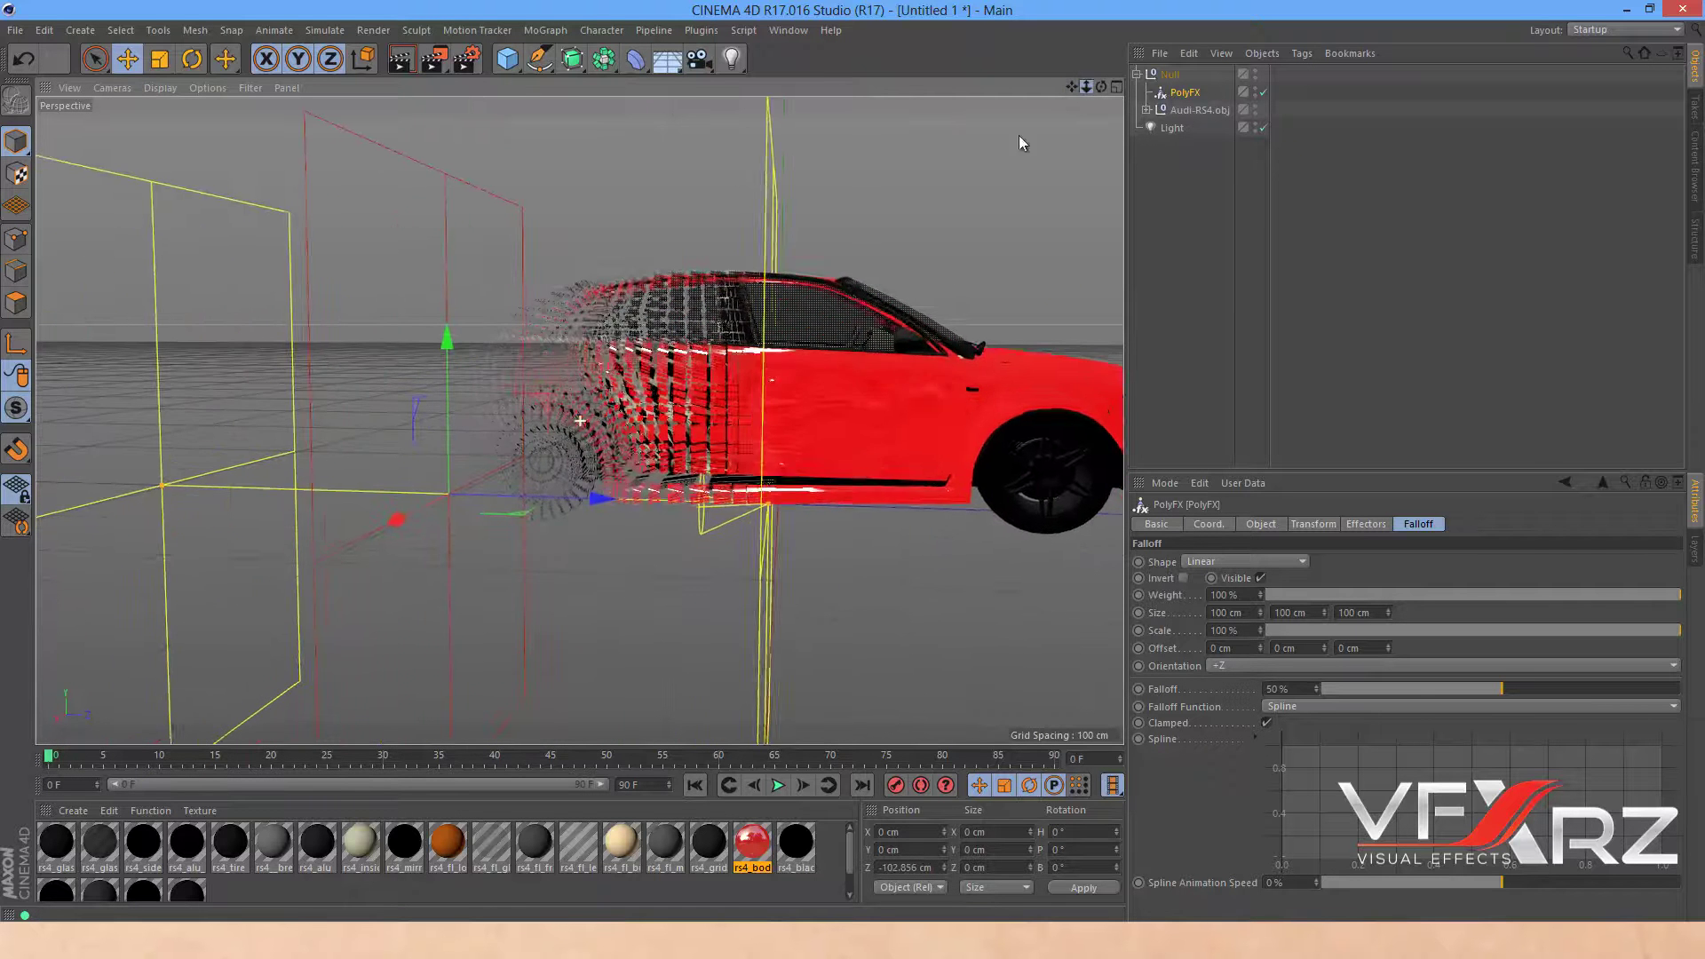
left_click_drag(604, 504, 384, 497)
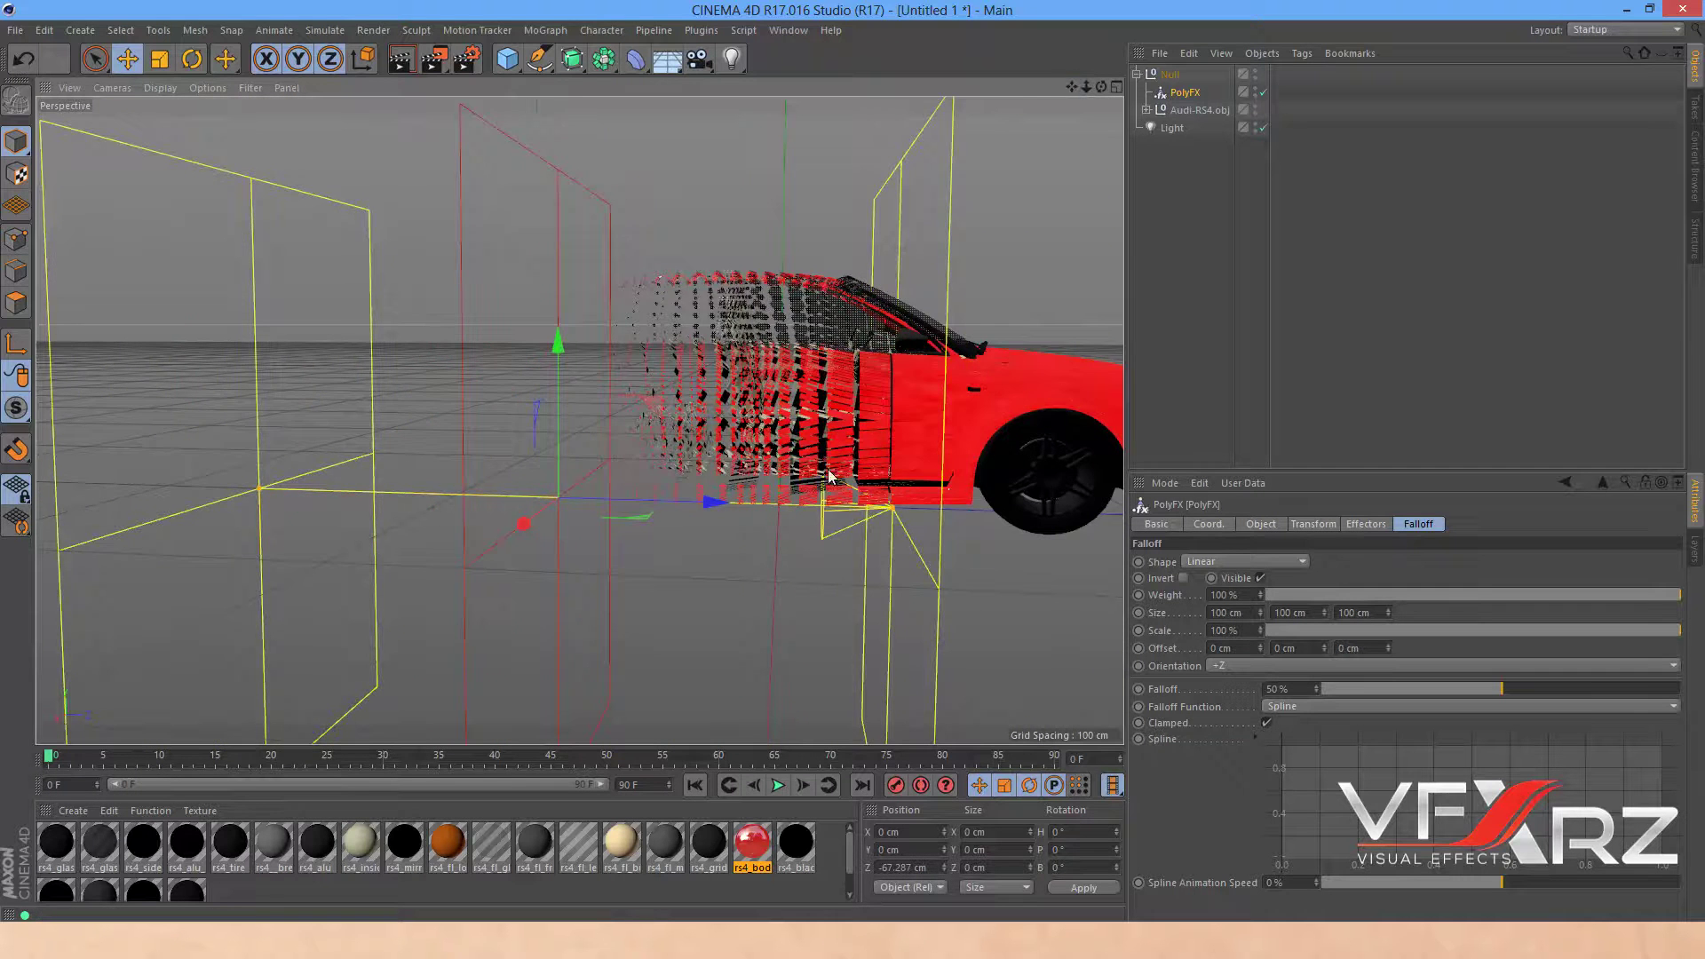
left_click(1177, 206)
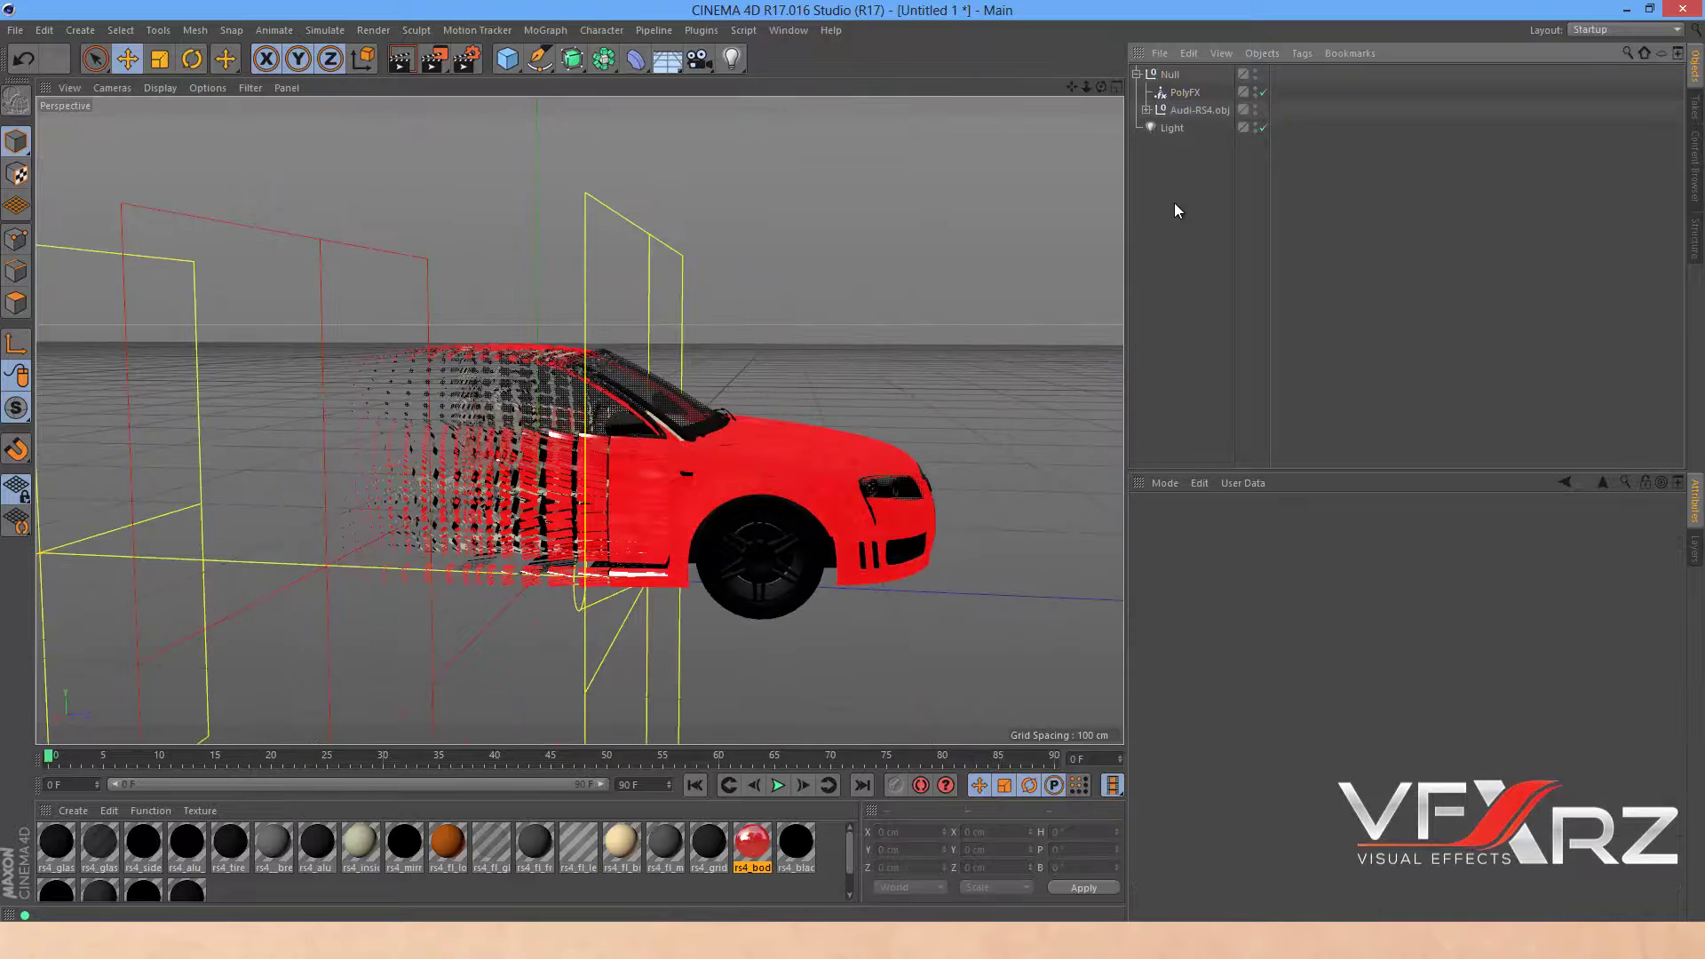
Add a Random effector and assign it to PolyFX in its Effectors list.
left_click(537, 30)
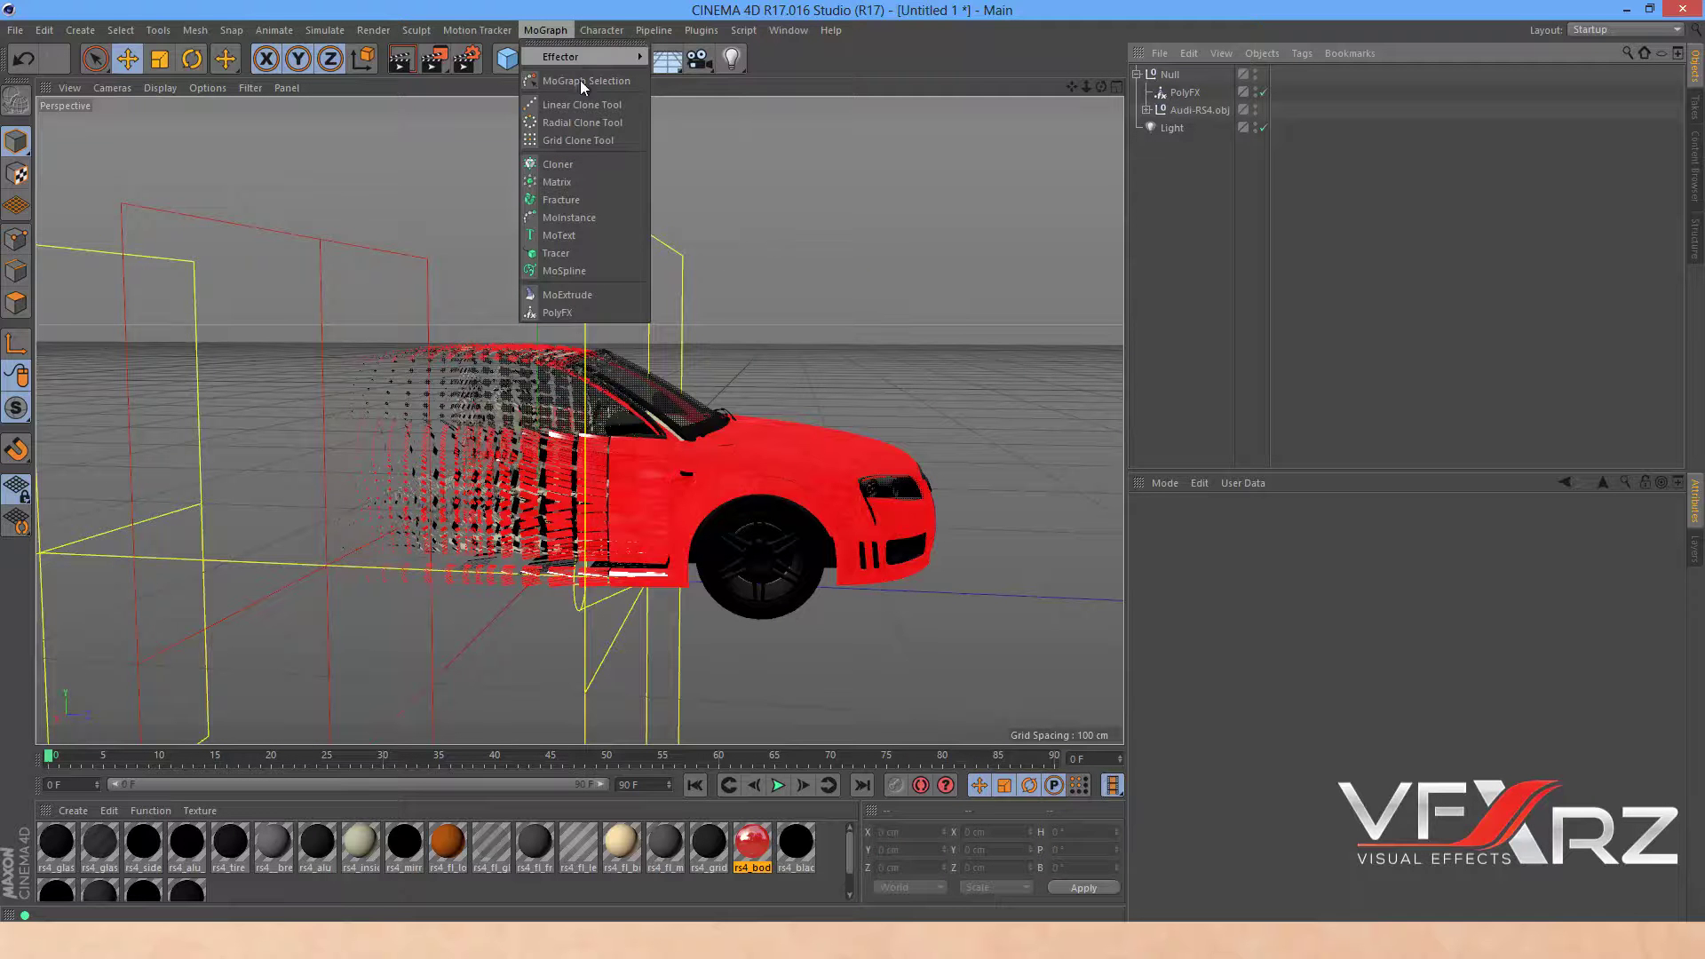
mouse_move(588, 56)
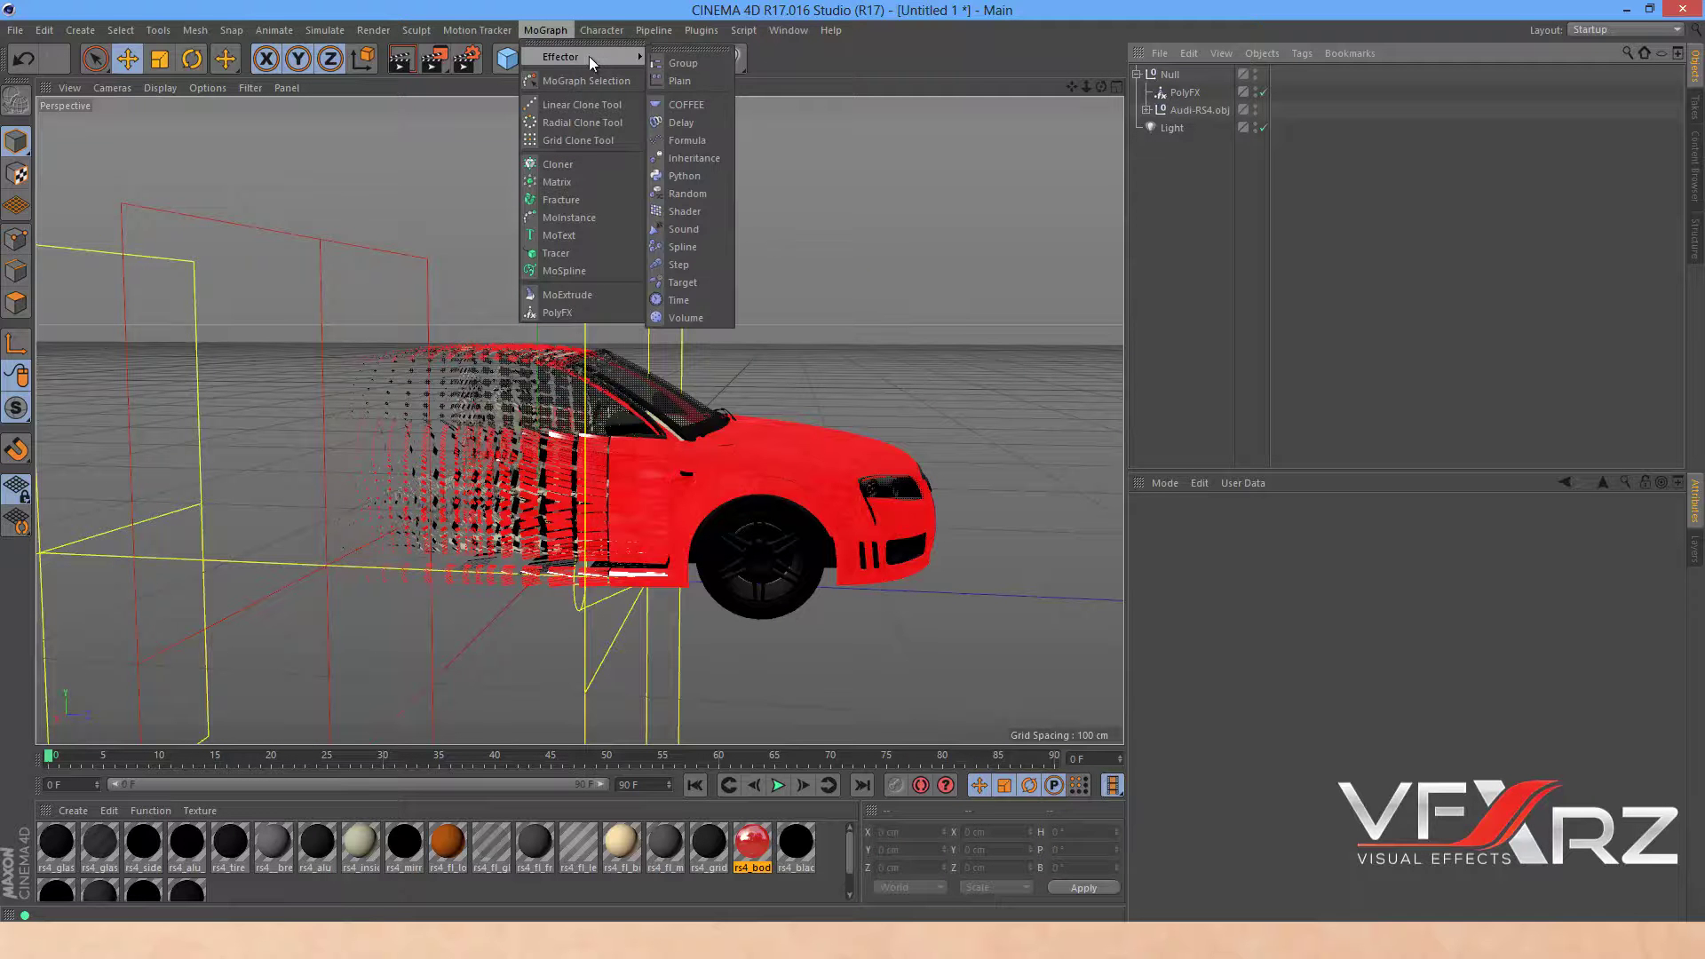
left_click(678, 195)
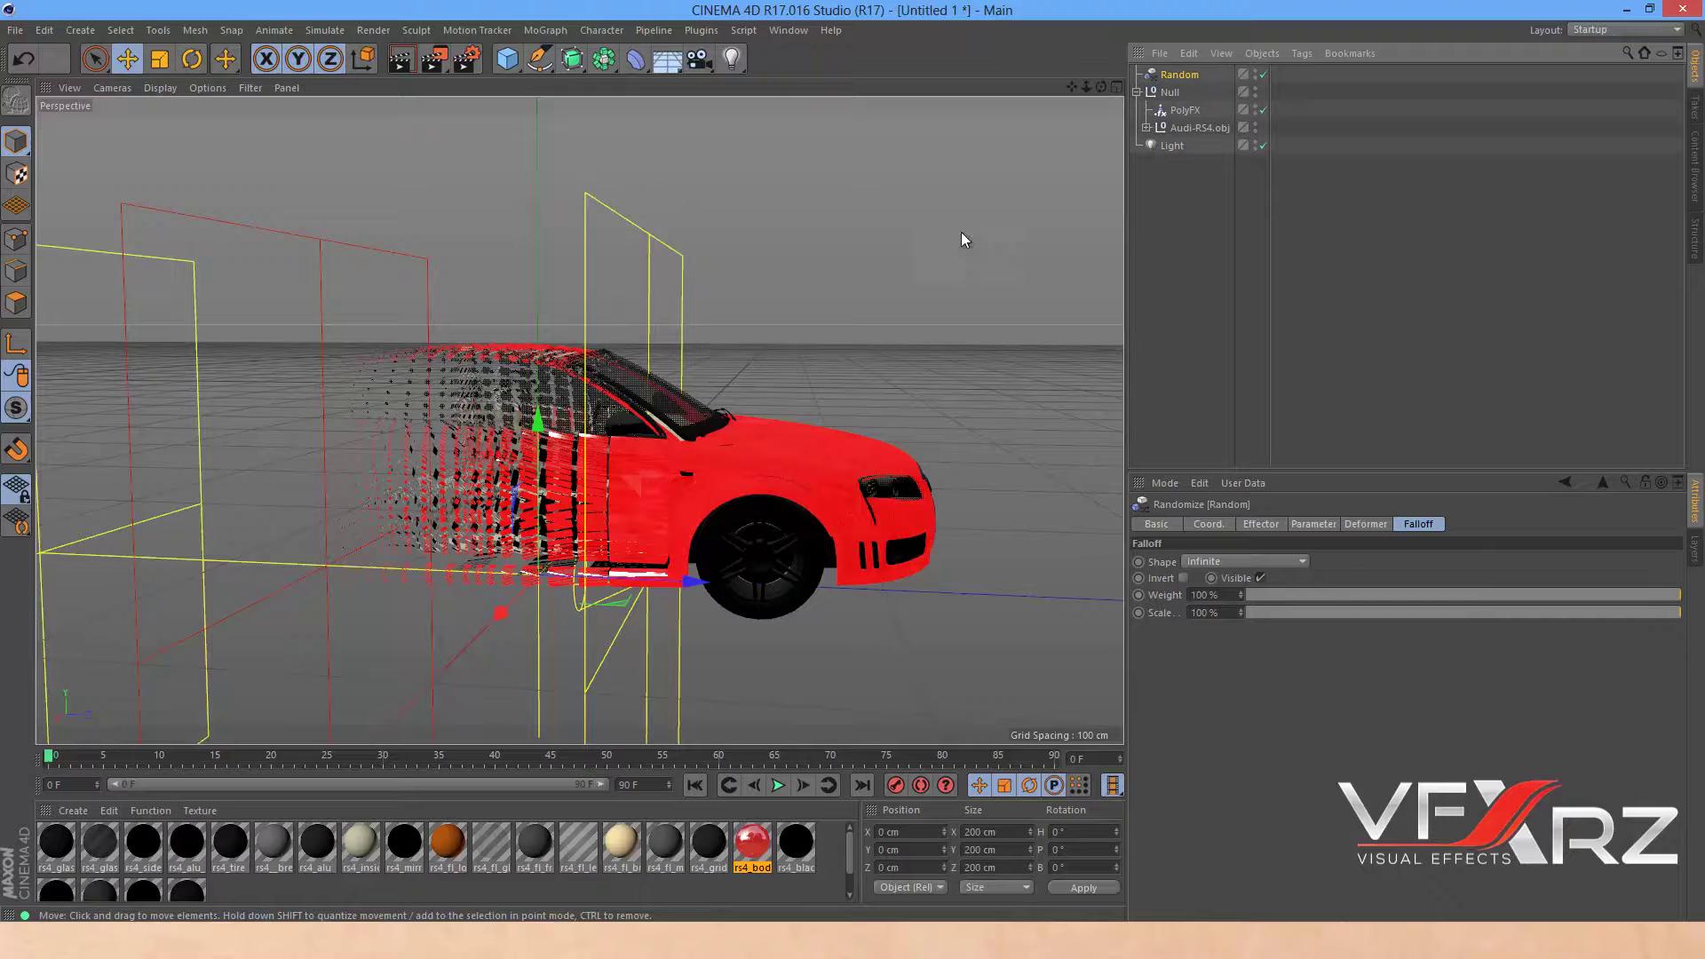
left_click(1187, 109)
left_click(1368, 524)
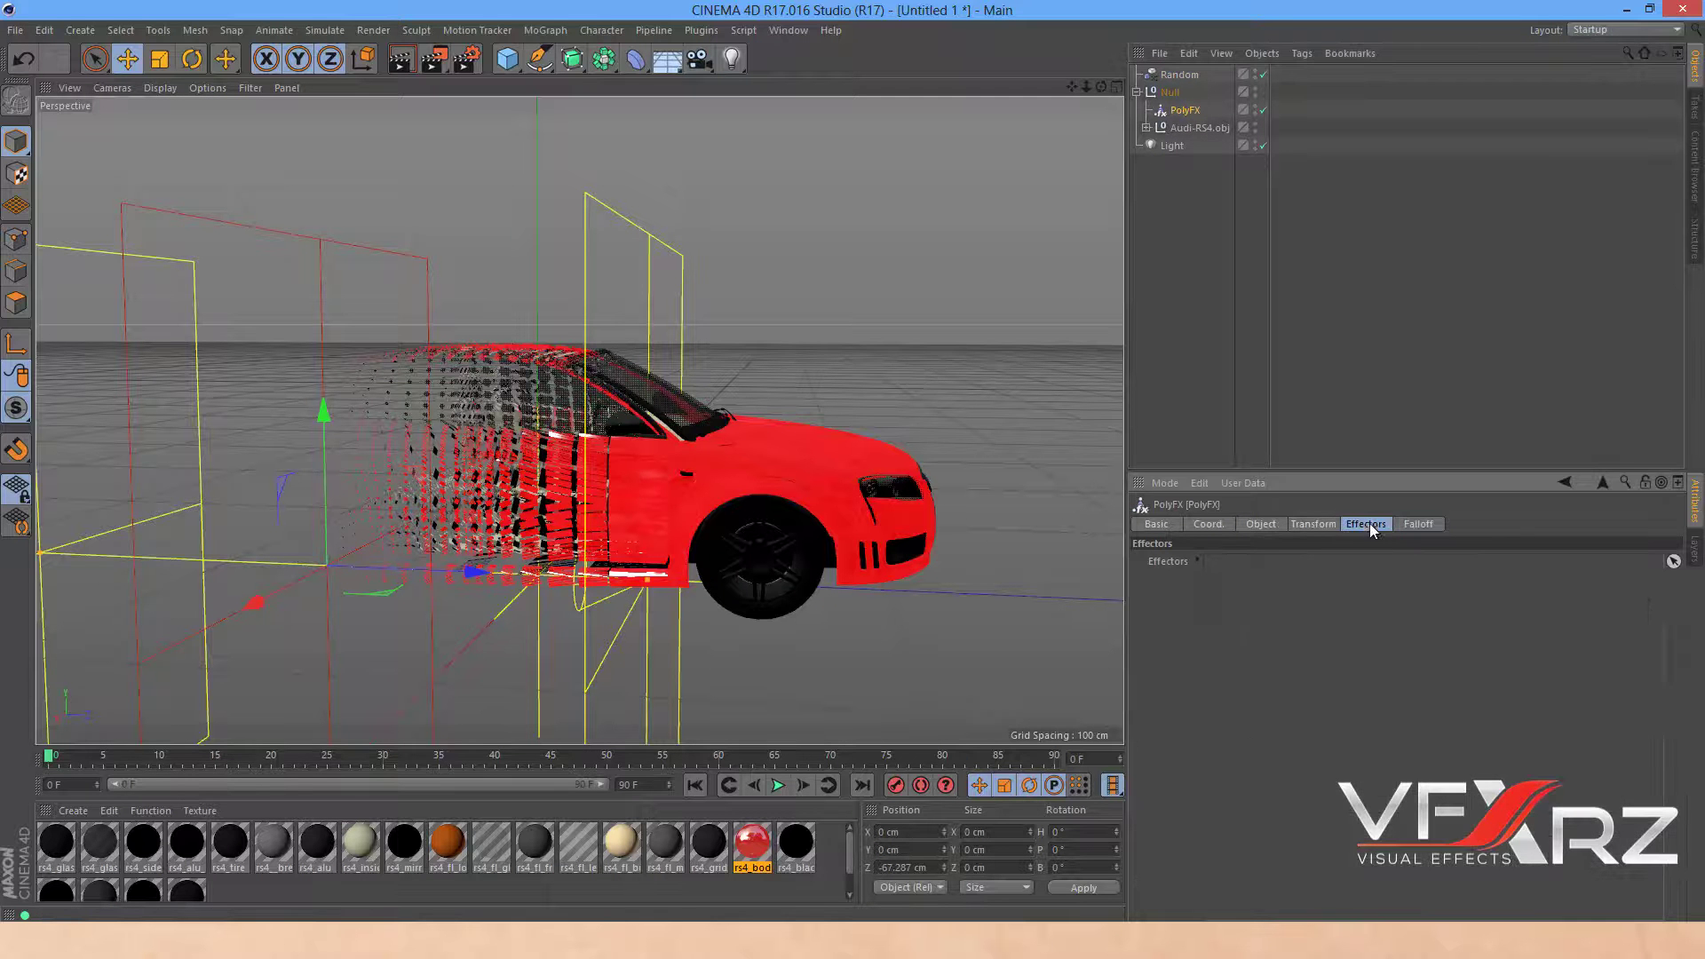
left_click(1674, 562)
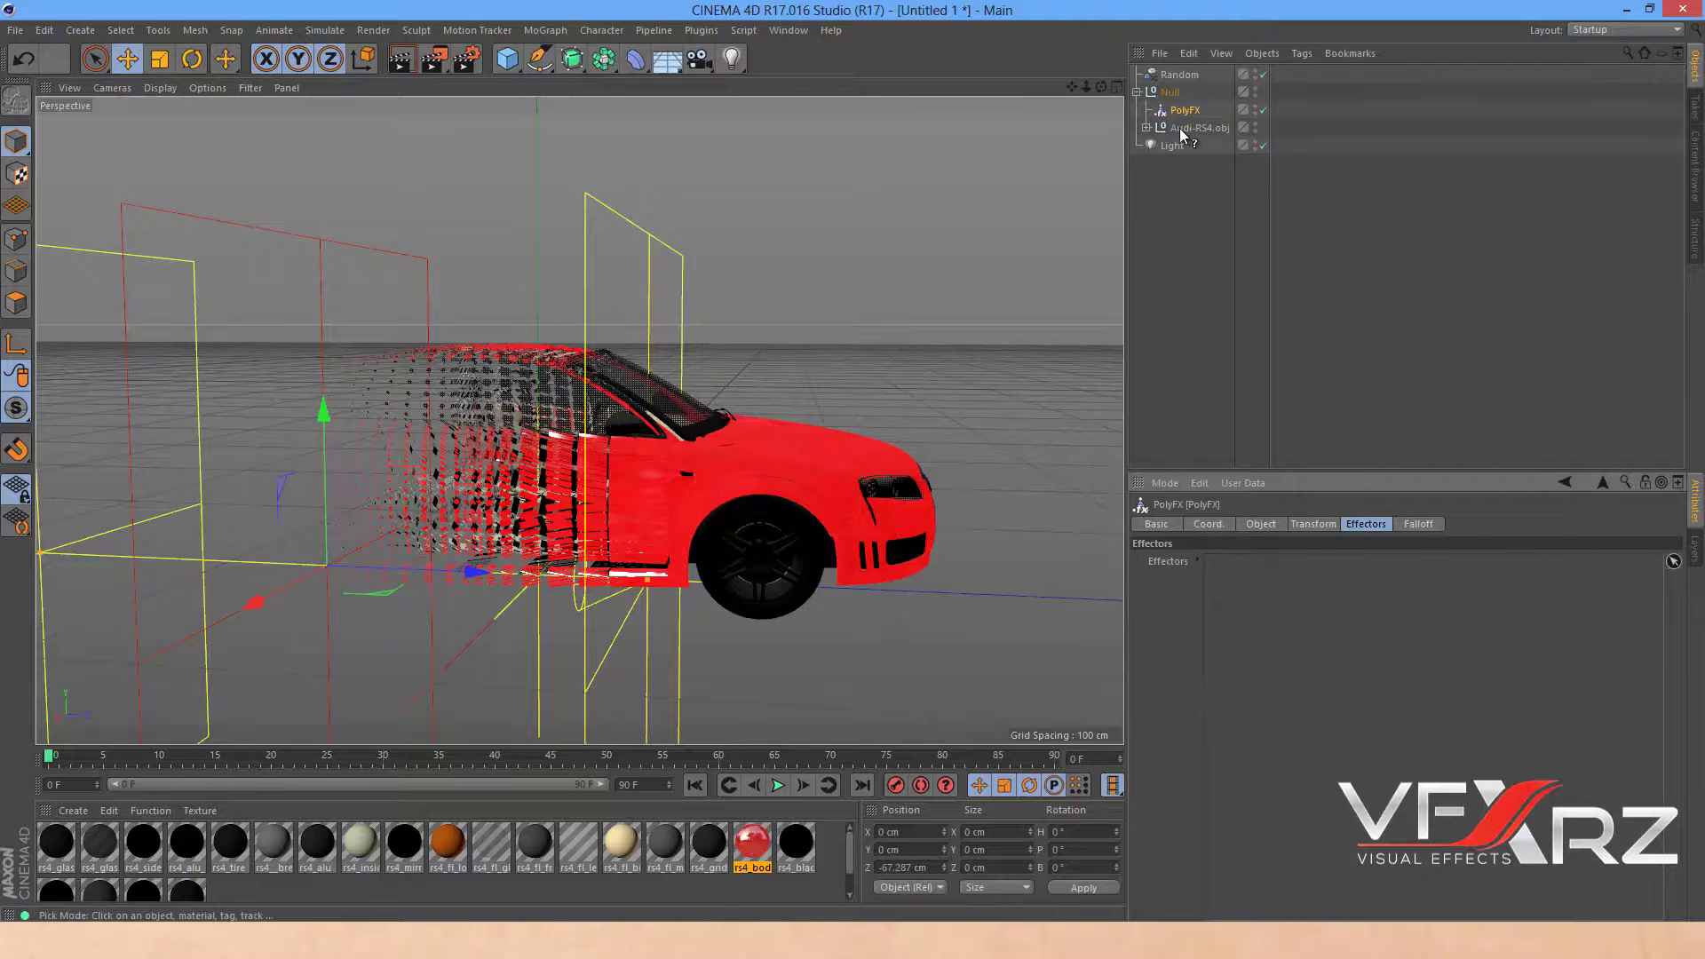
left_click(1181, 76)
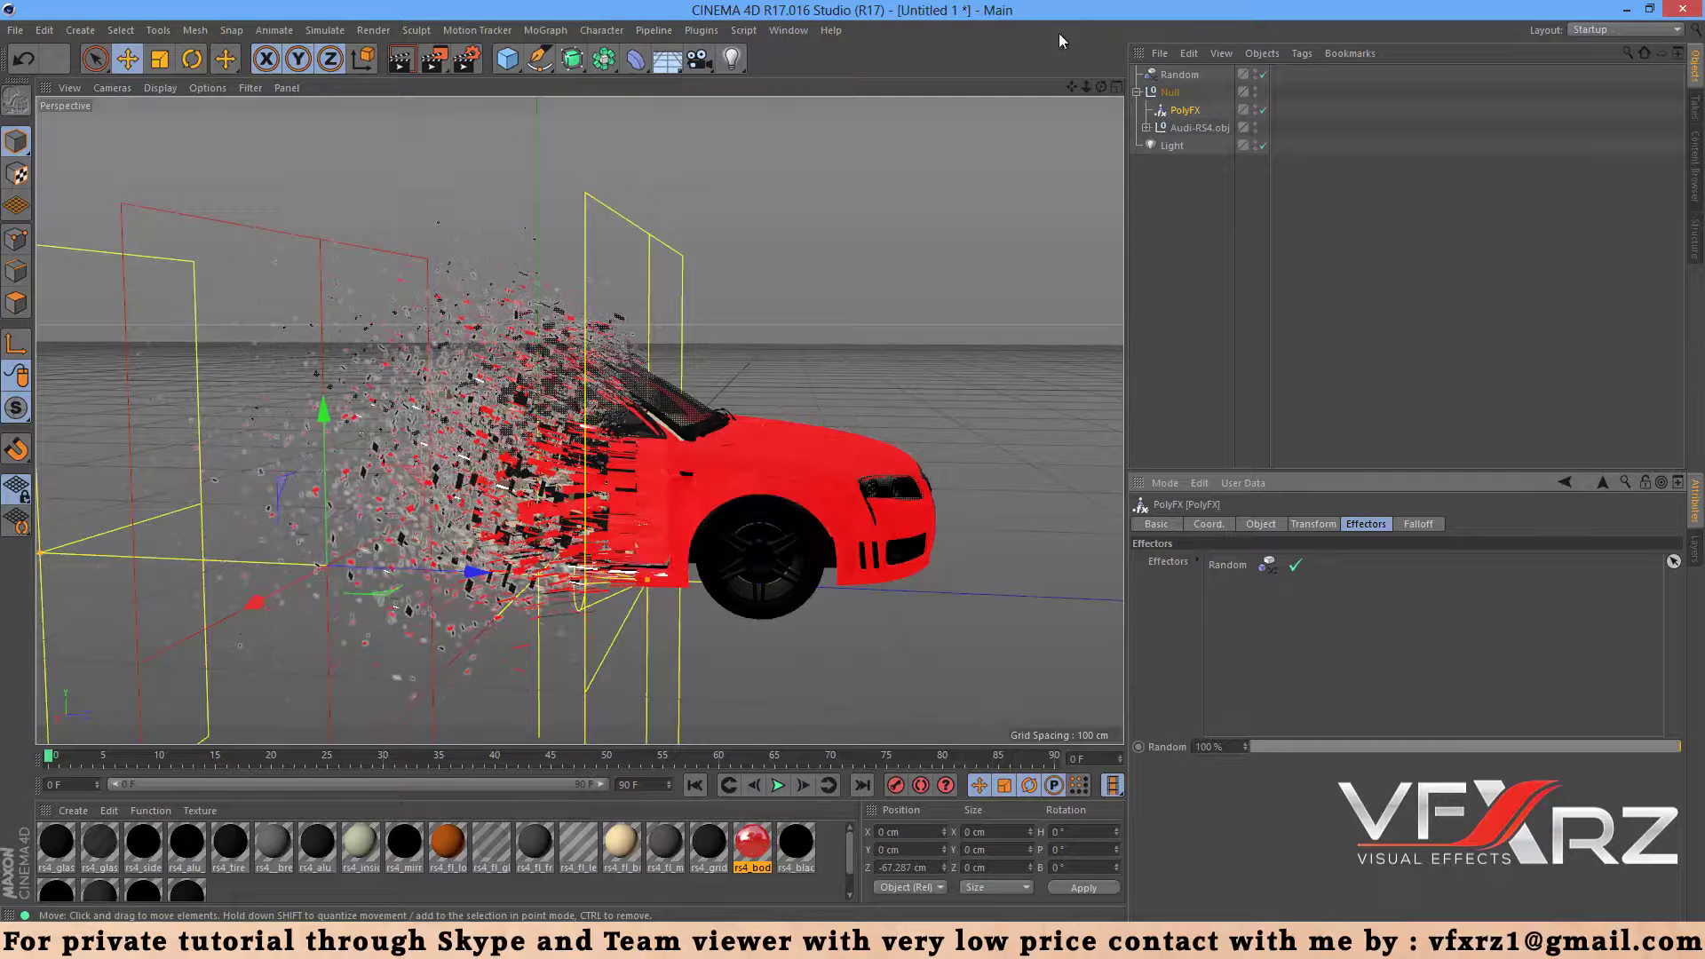
Set Random's position offsets to P.X 83, P.Y 122, P.Z 97 cm and orbit to check.
left_click(1167, 76)
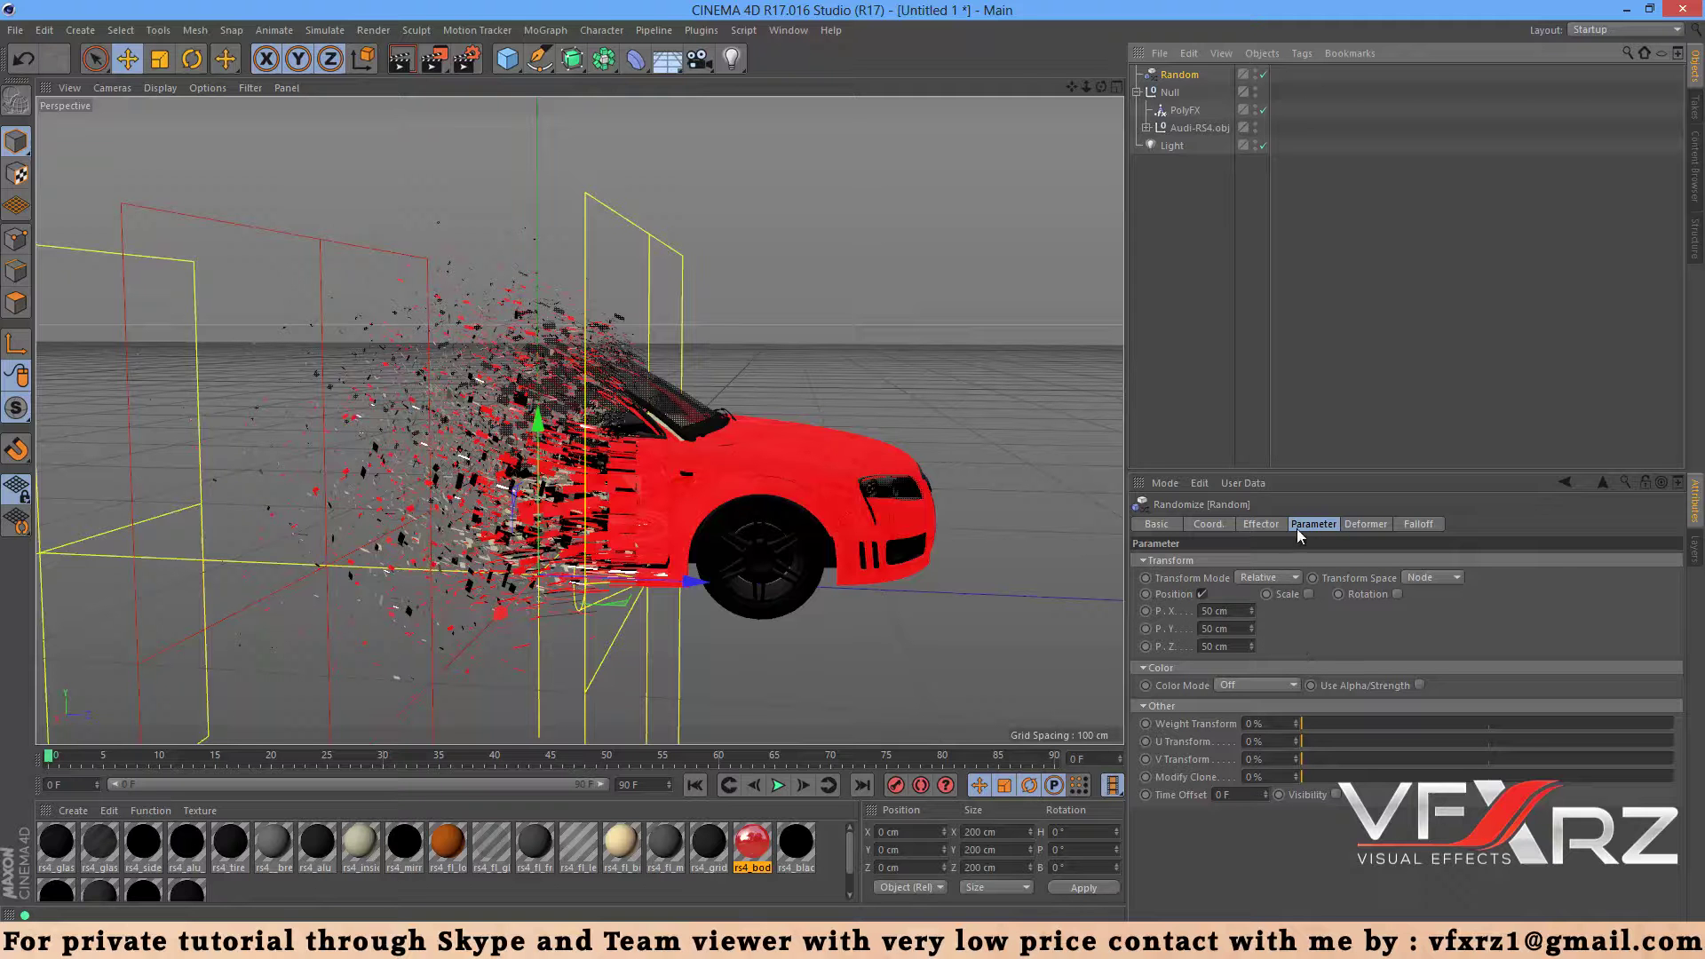
mouse_move(1248, 610)
left_mouse_down()
mouse_move(1267, 508)
mouse_move(1250, 604)
left_mouse_up()
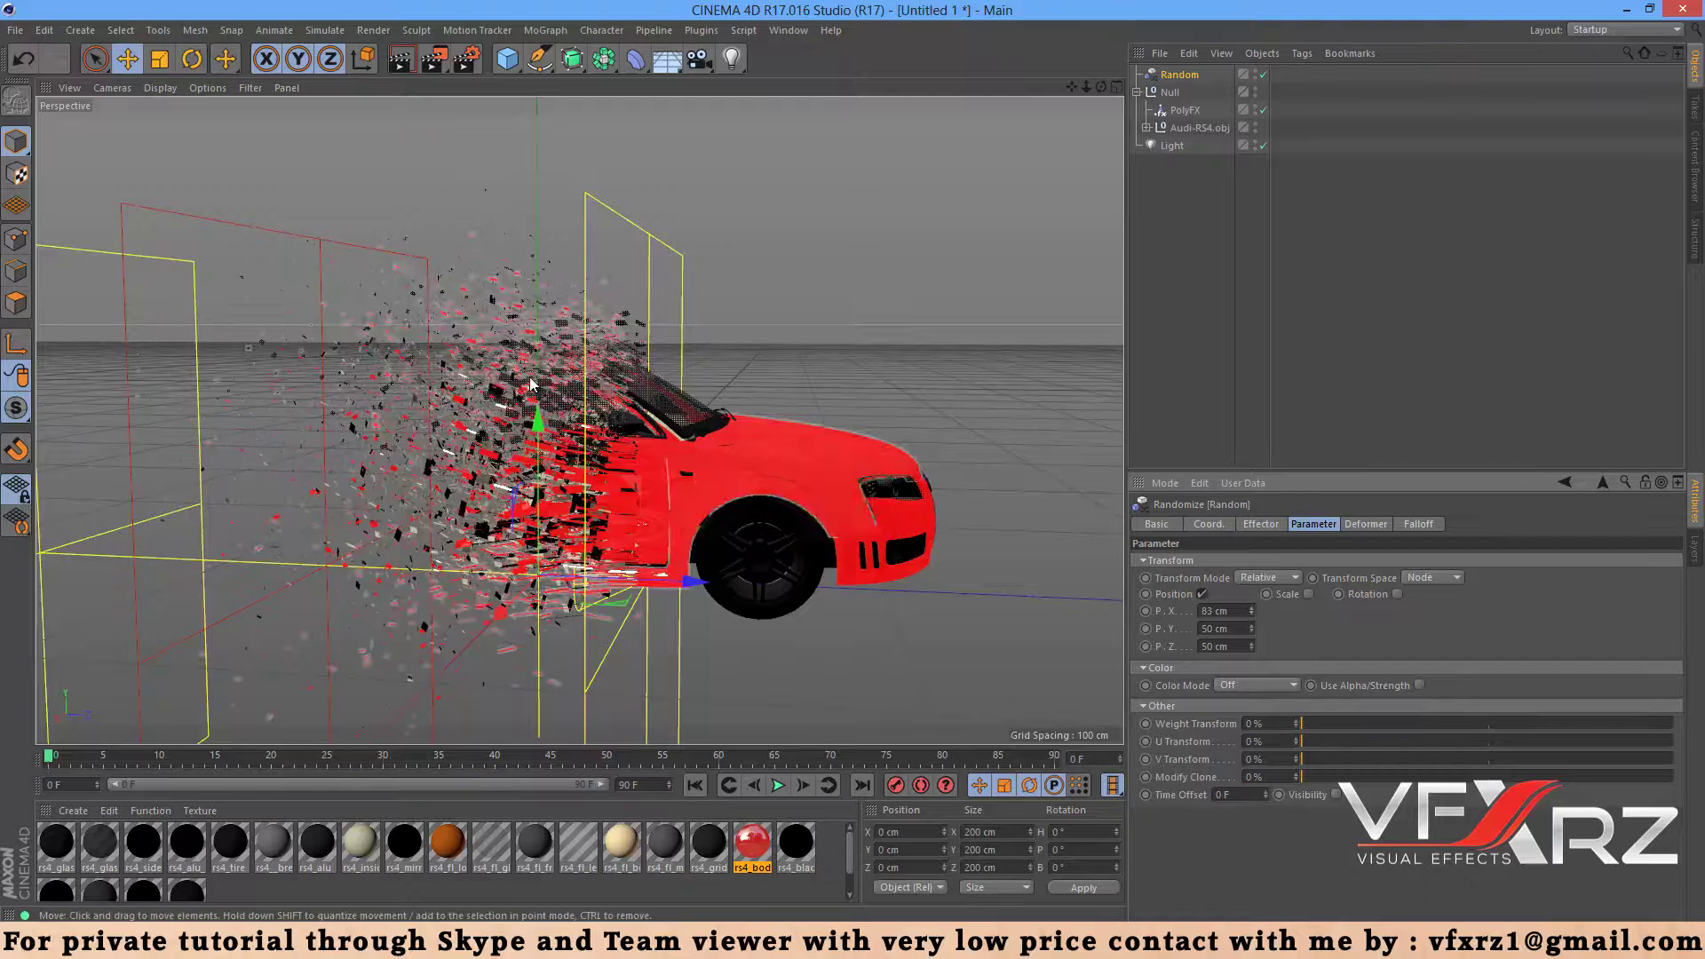
left_click_drag(1250, 628, 1253, 537)
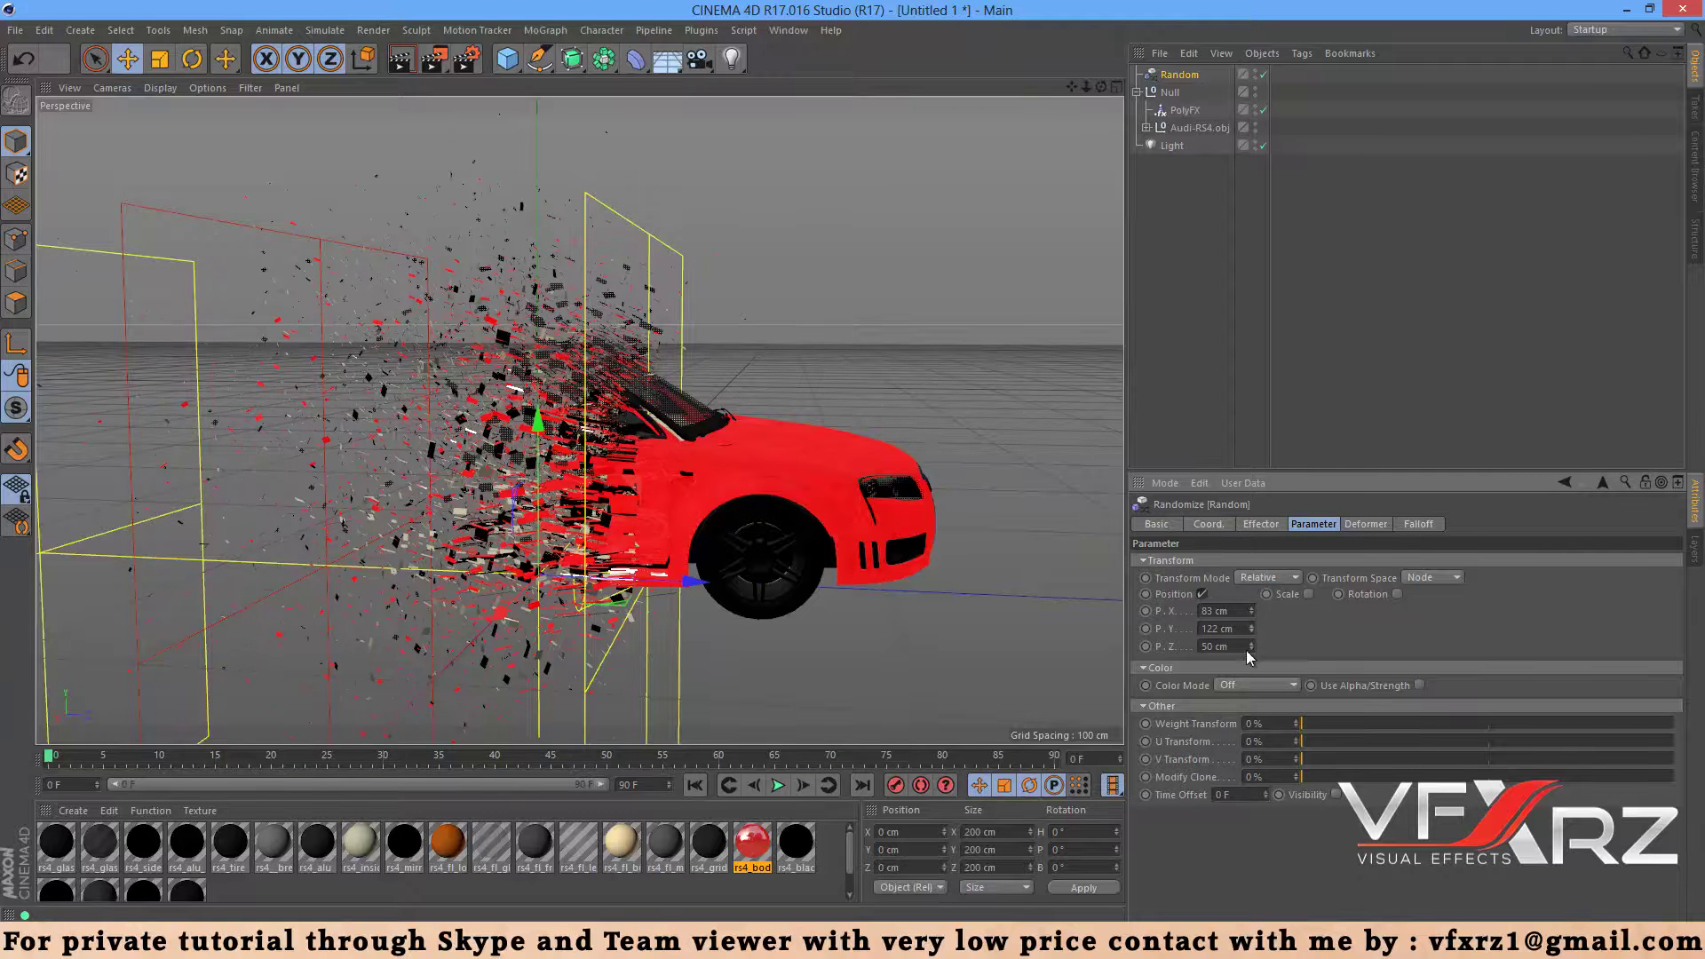
mouse_move(1250, 646)
left_mouse_down()
mouse_move(1305, 441)
mouse_move(1254, 641)
left_mouse_up()
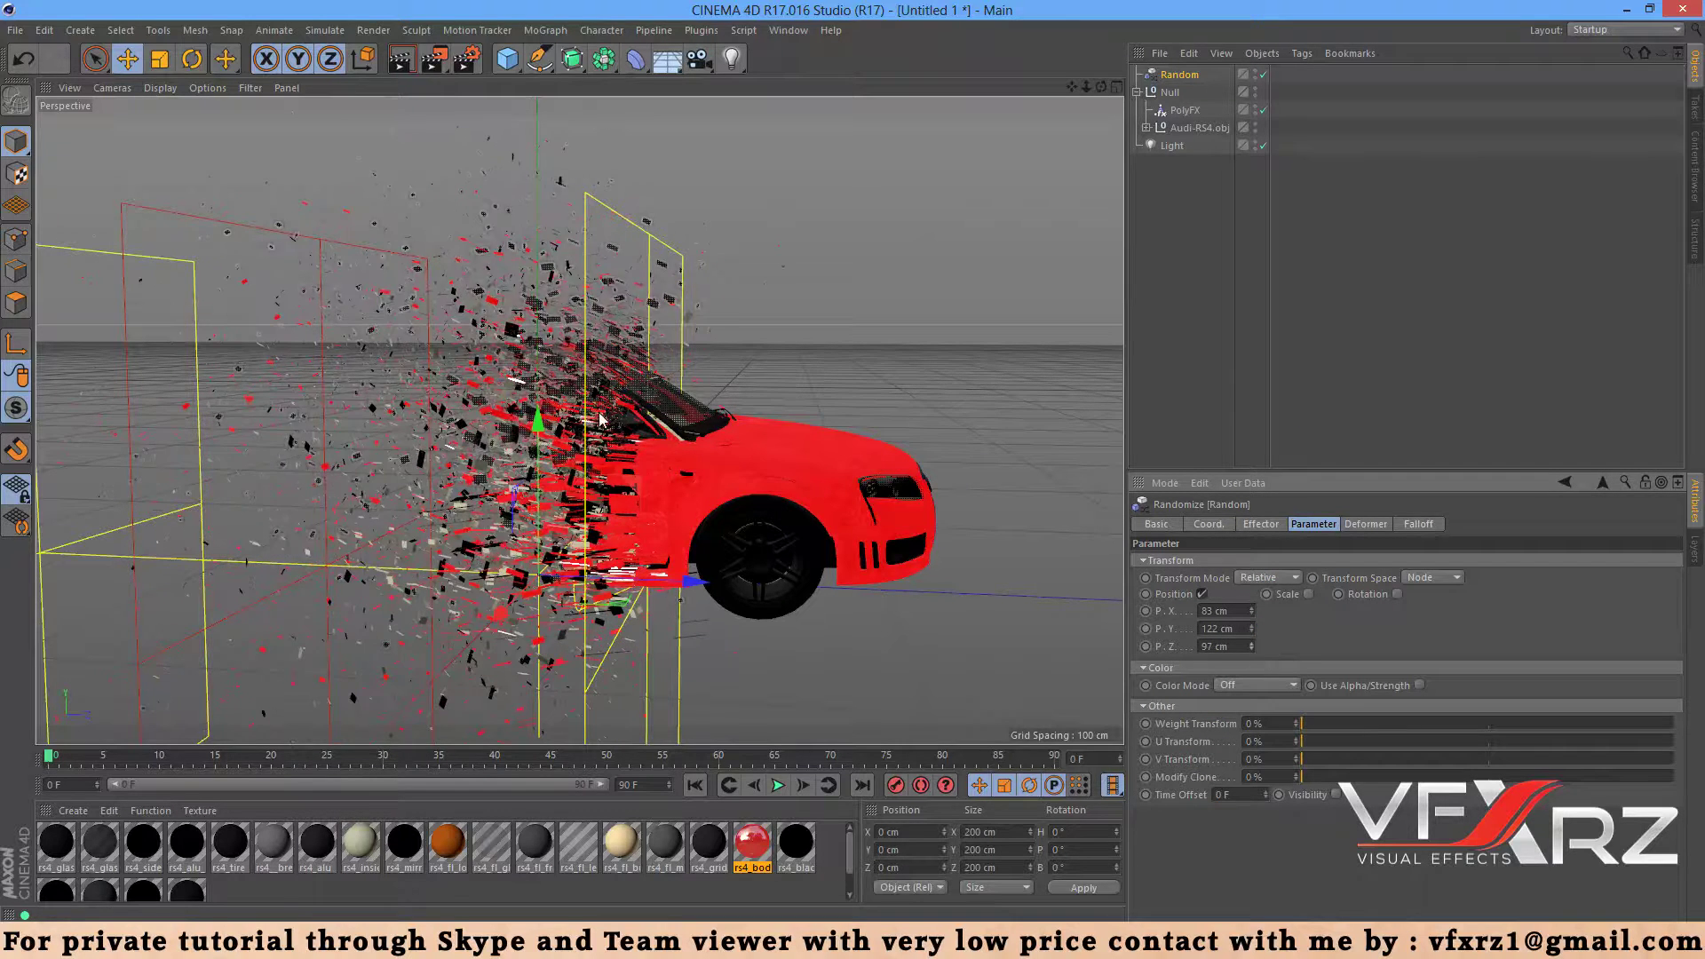
left_click_drag(1102, 86, 851, 462)
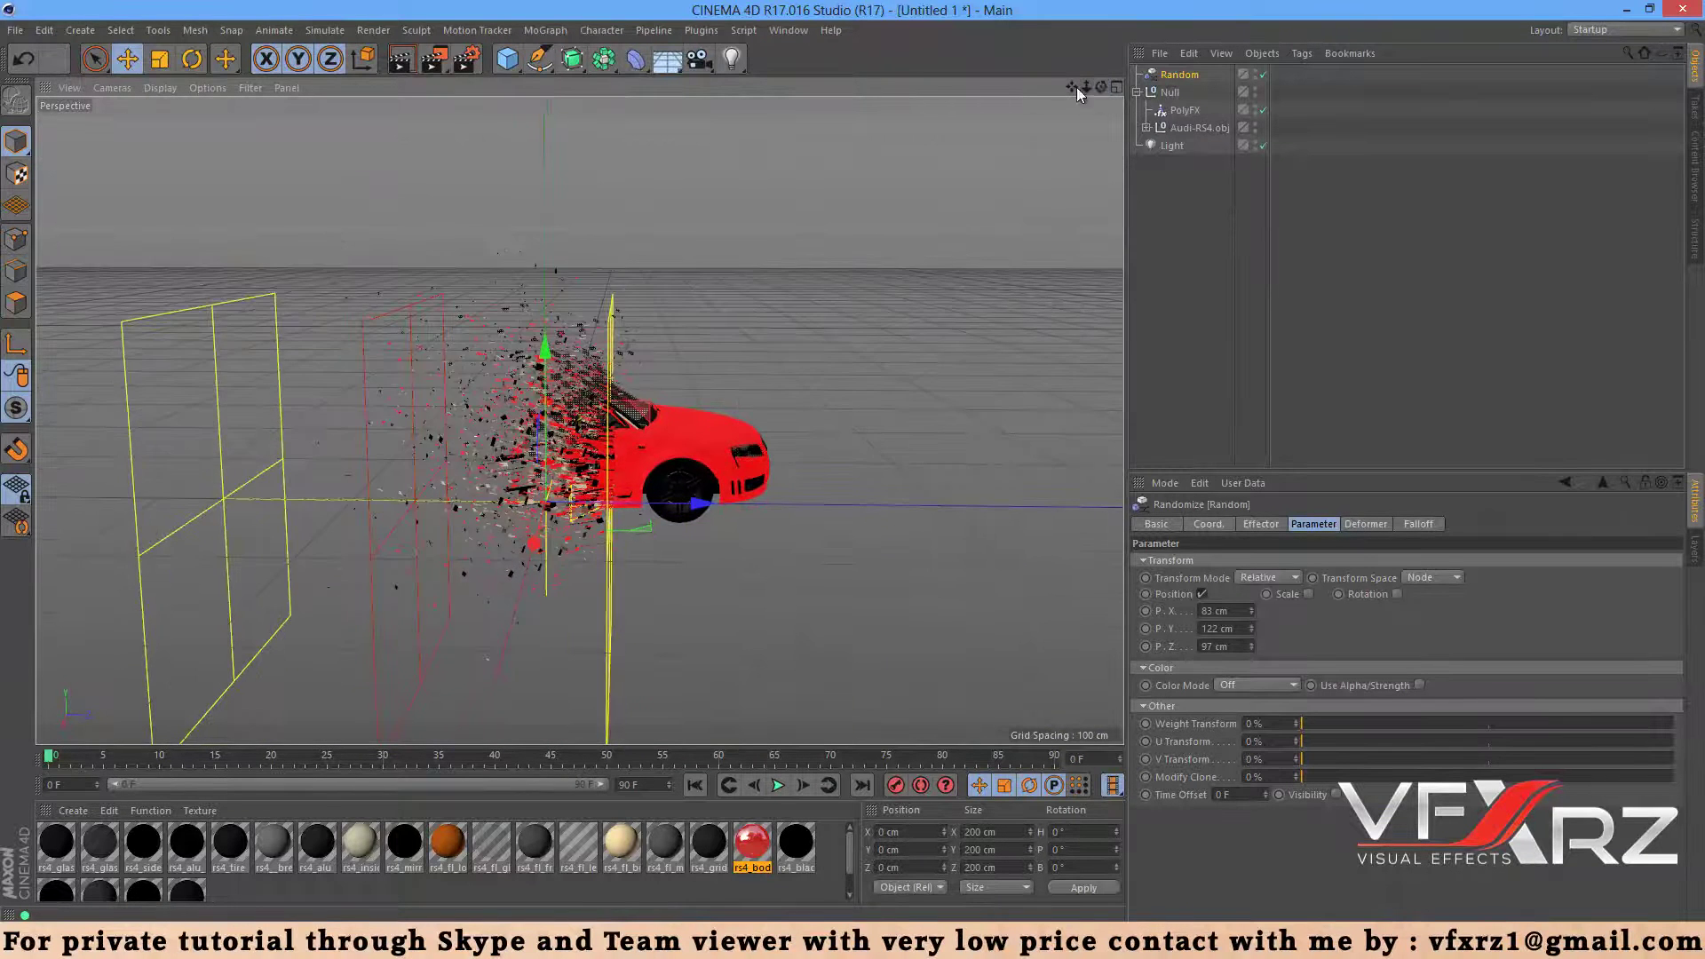
left_click_drag(1100, 87, 851, 461)
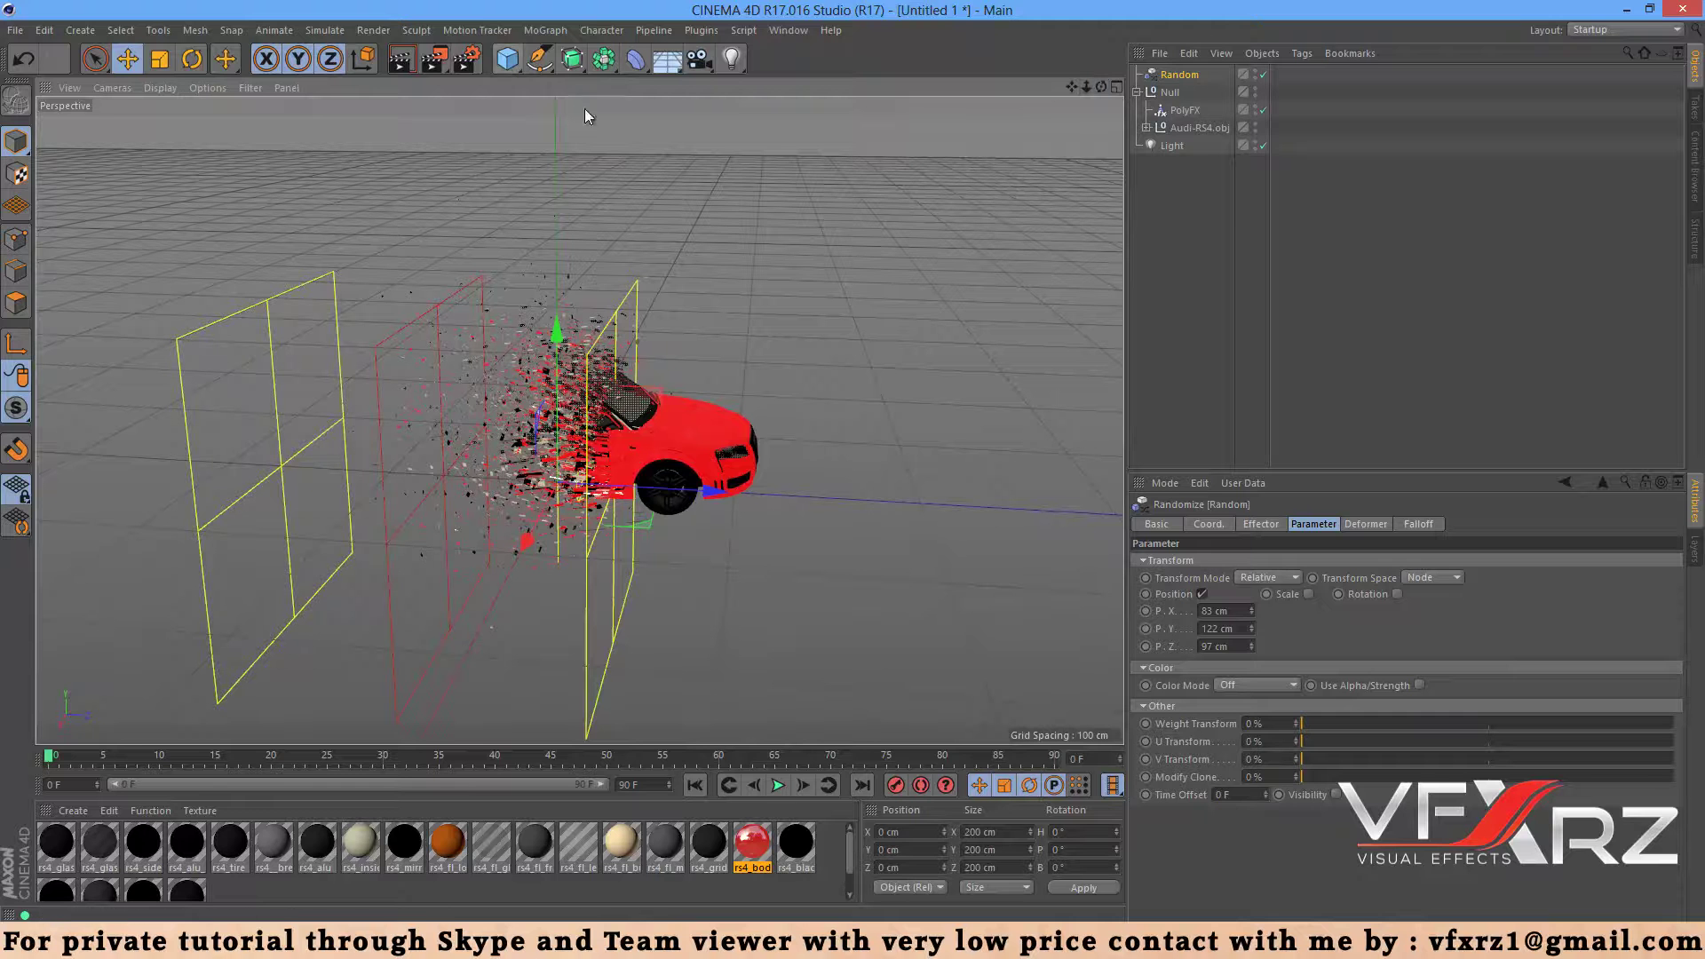
Add a Circle spline on the XZ plane, raised slightly and shifted a little along Z.
left_click(539, 58)
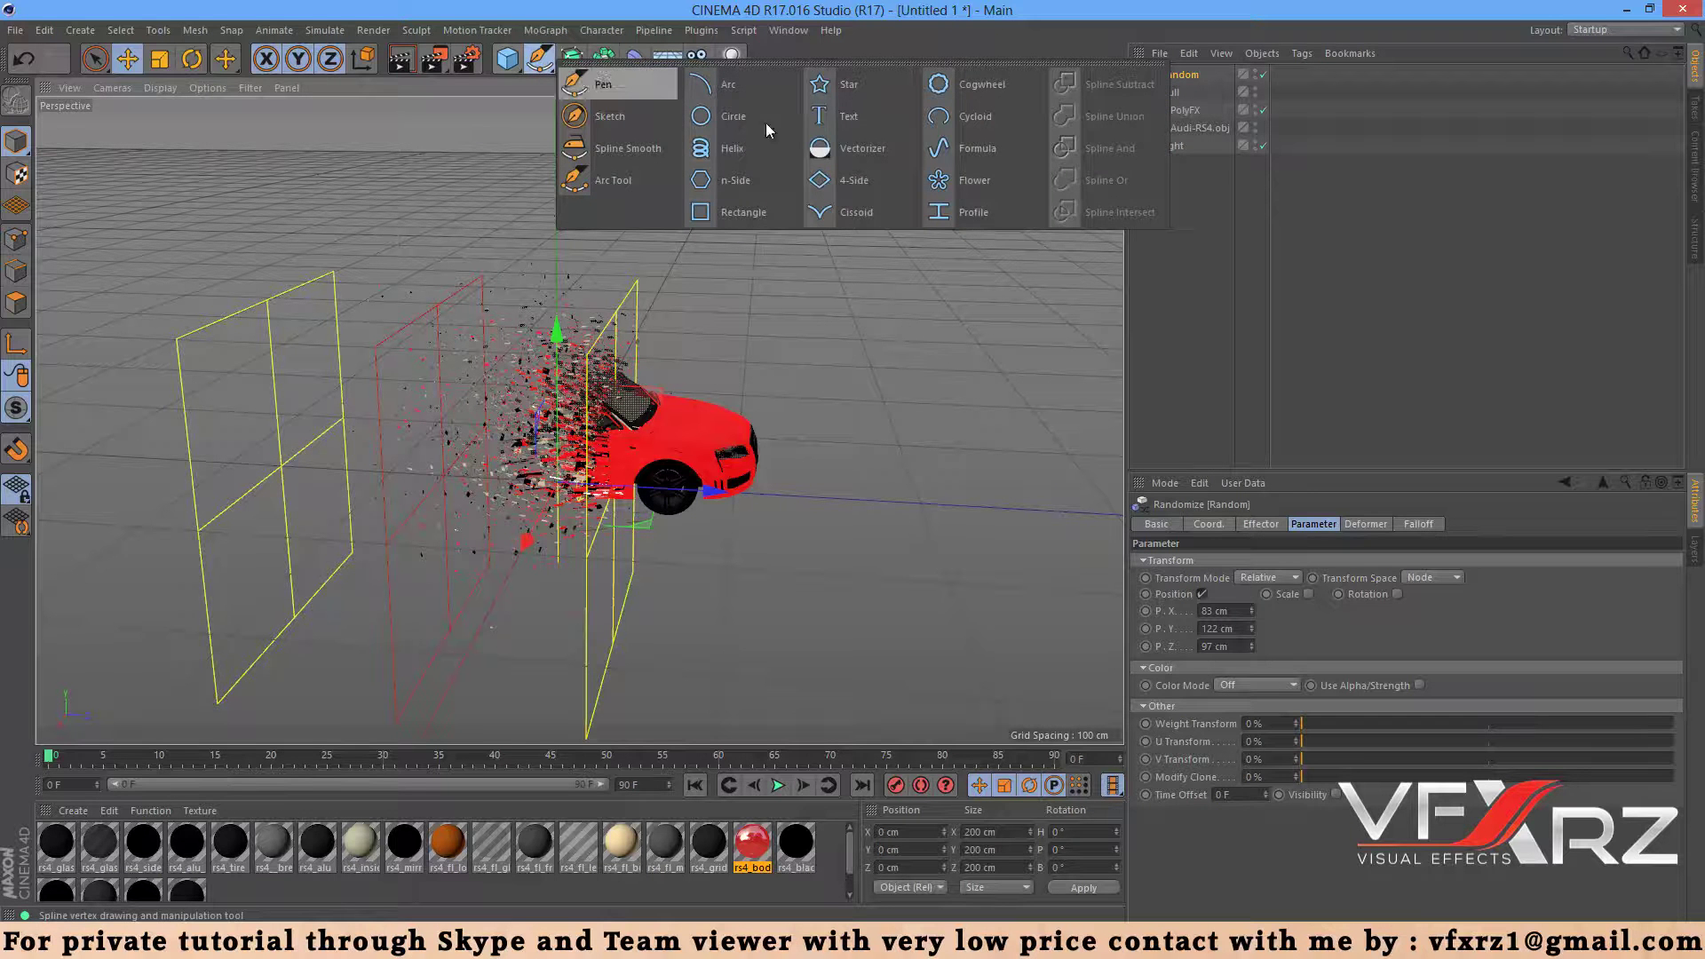
left_click(736, 121)
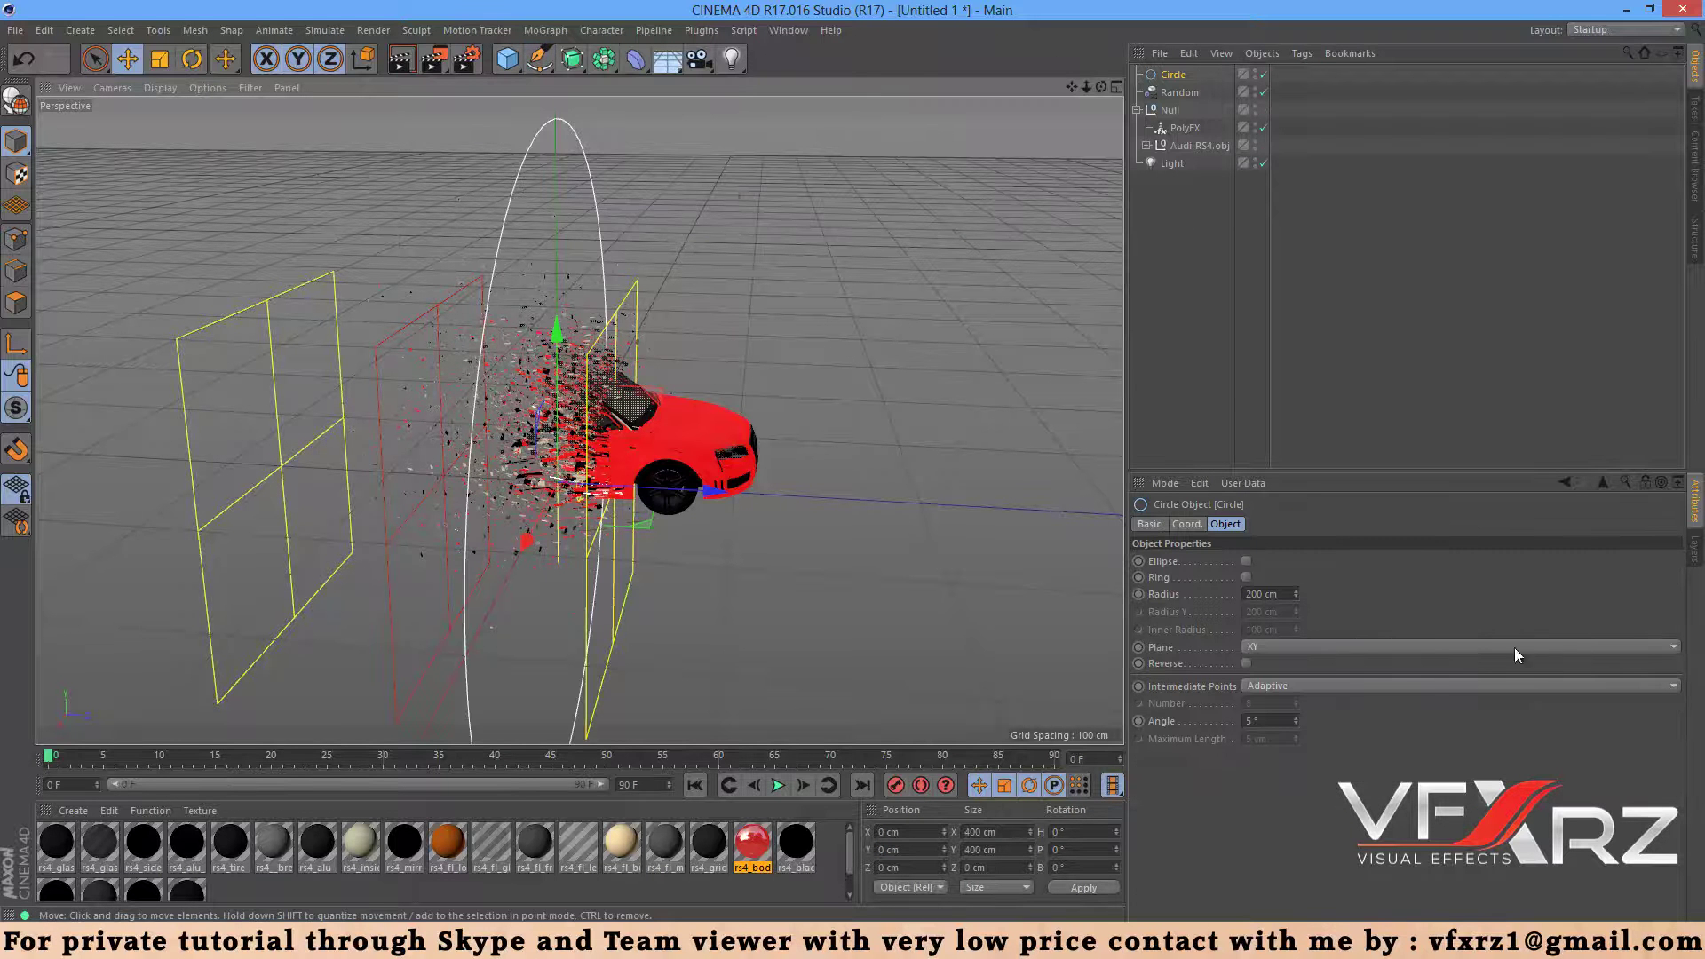
left_click(1270, 645)
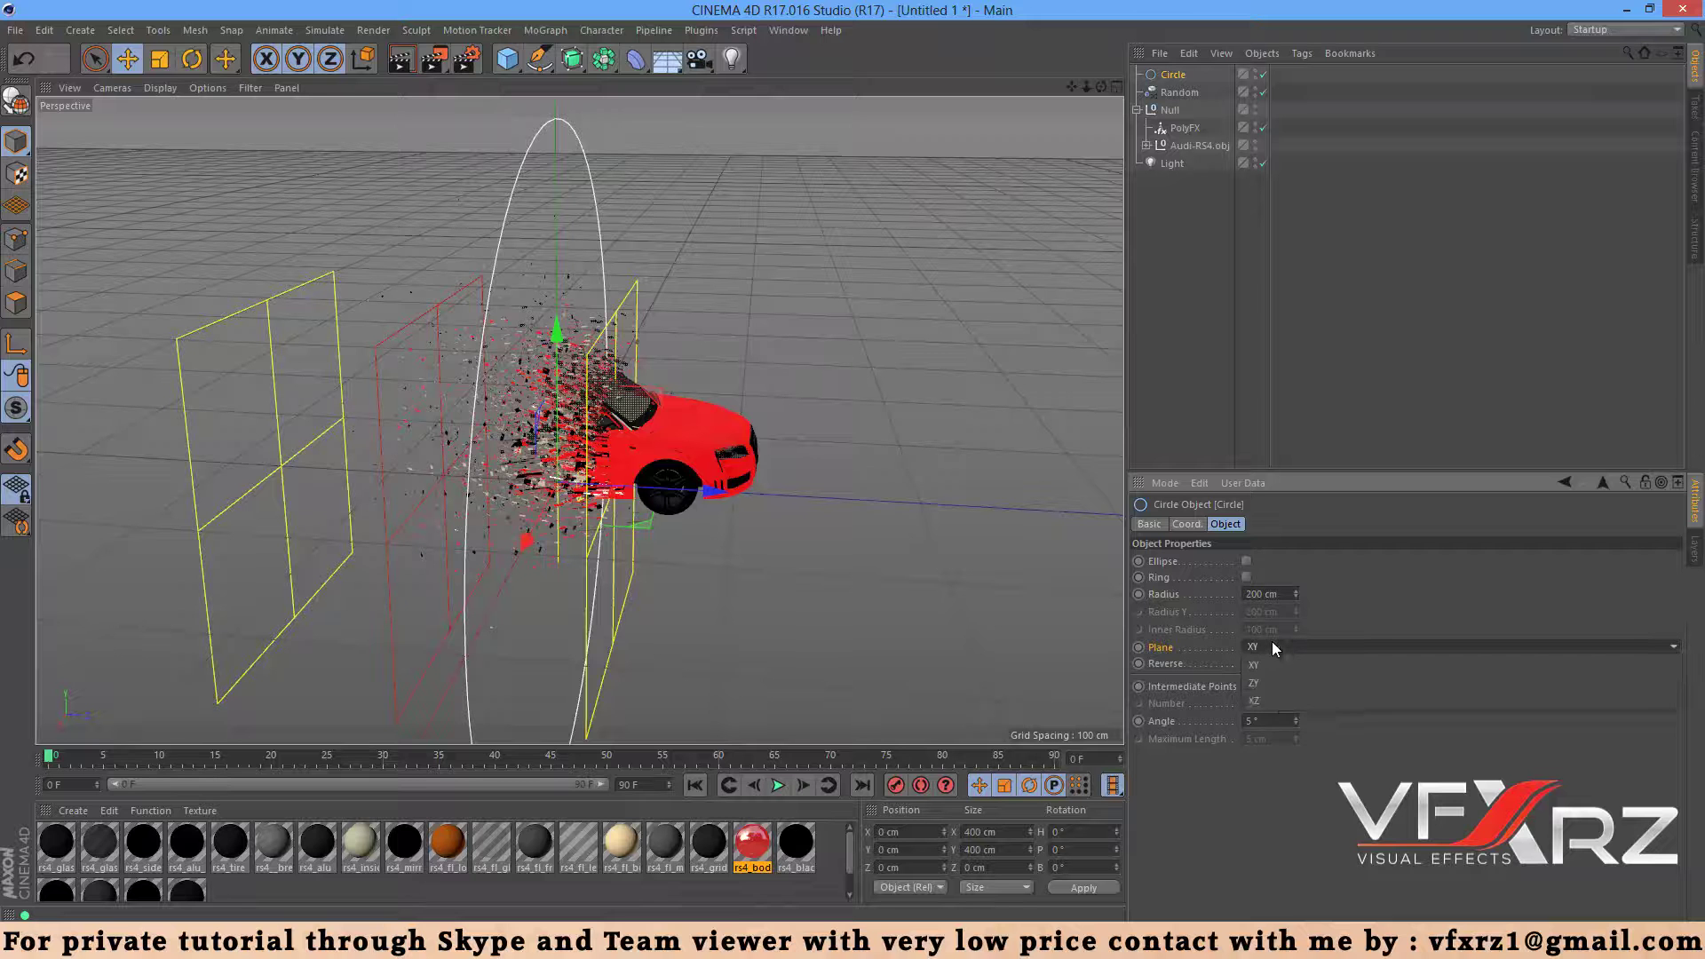
left_click(1277, 700)
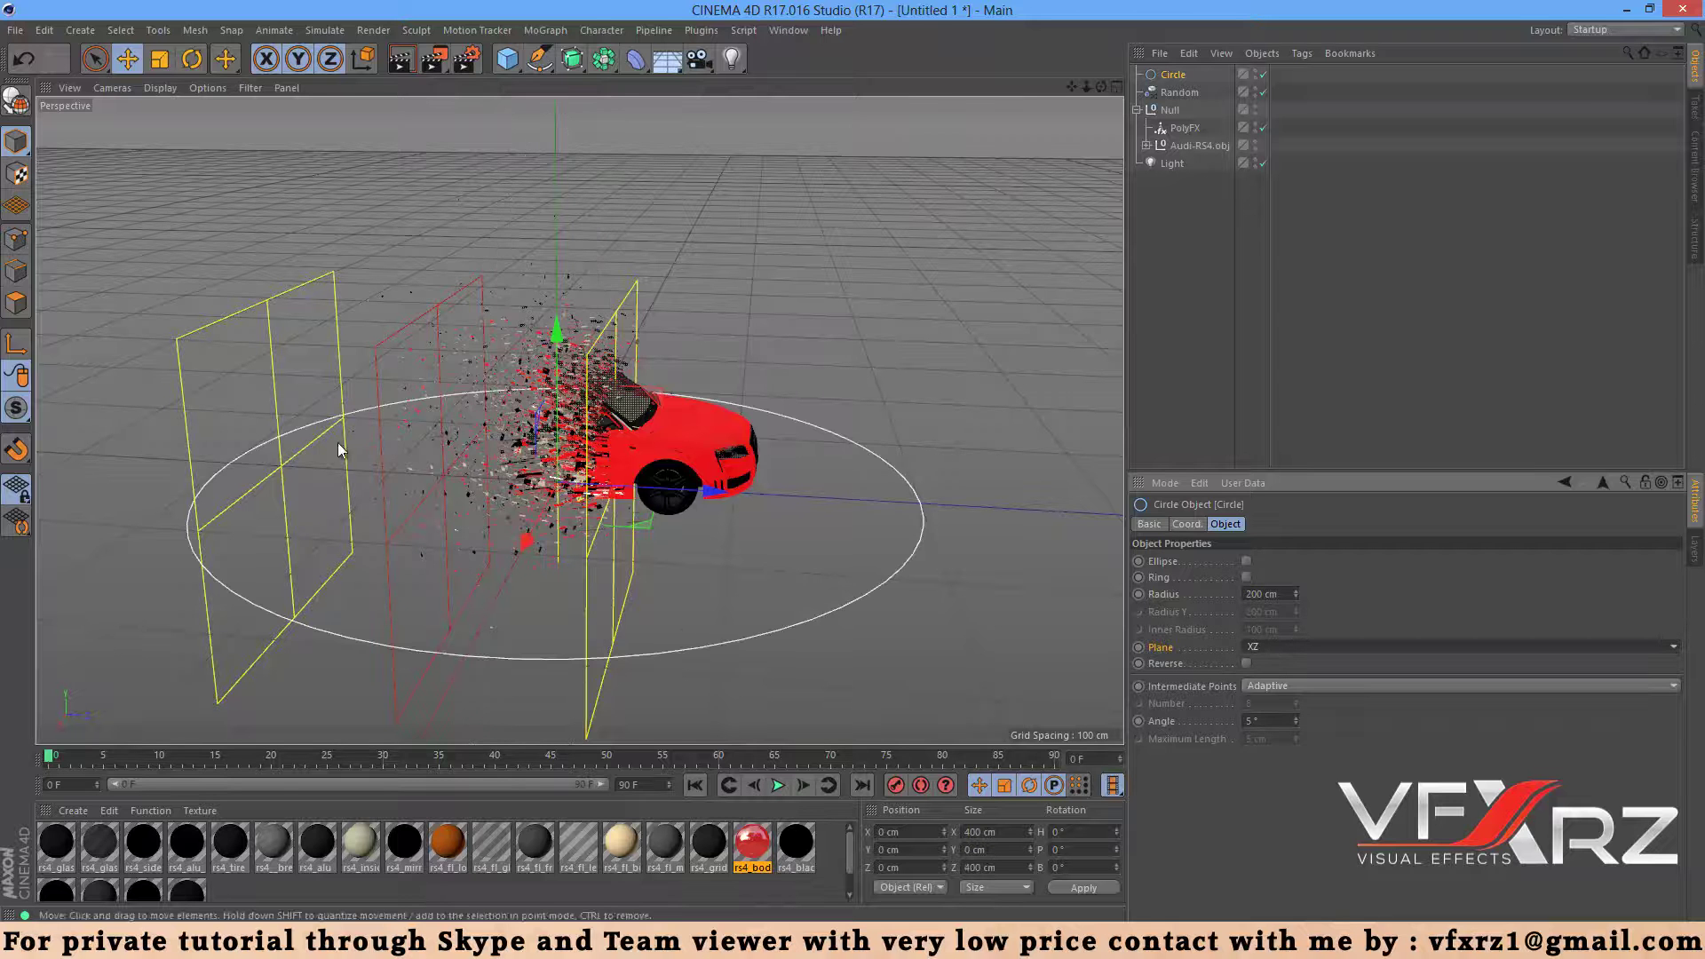
left_click_drag(556, 327, 556, 303)
left_click_drag(712, 456, 732, 457)
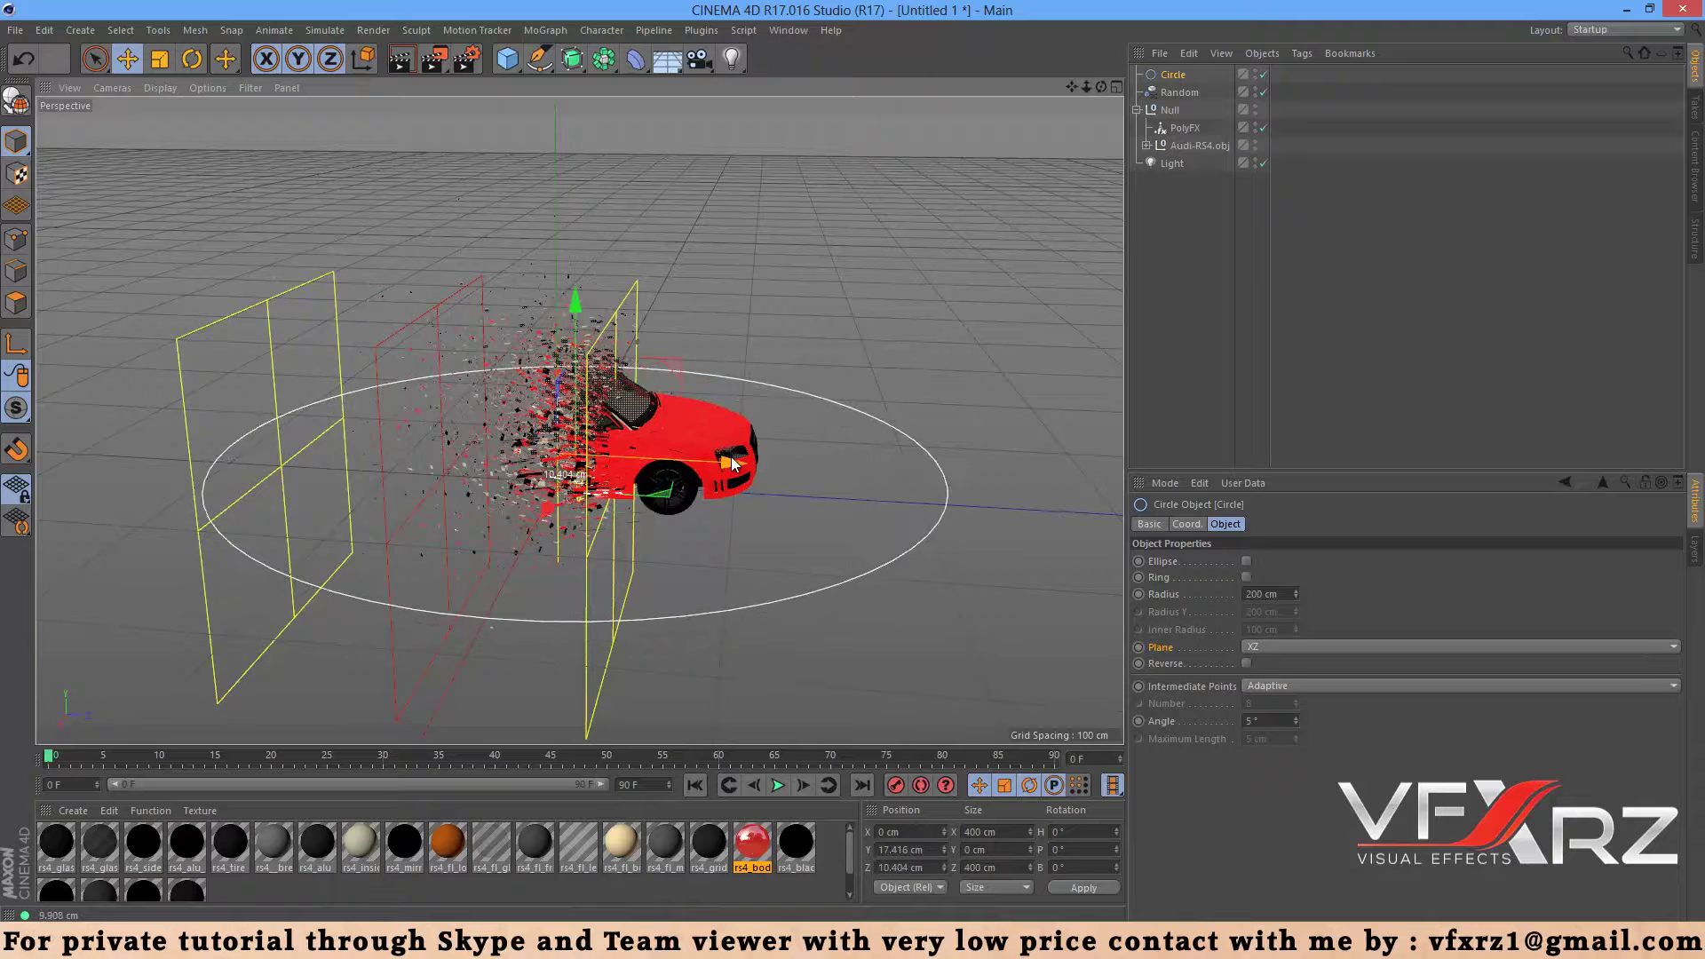
Enlarge the circle's radius to 374 cm so it encircles the car.
left_click_drag(1101, 86, 855, 462)
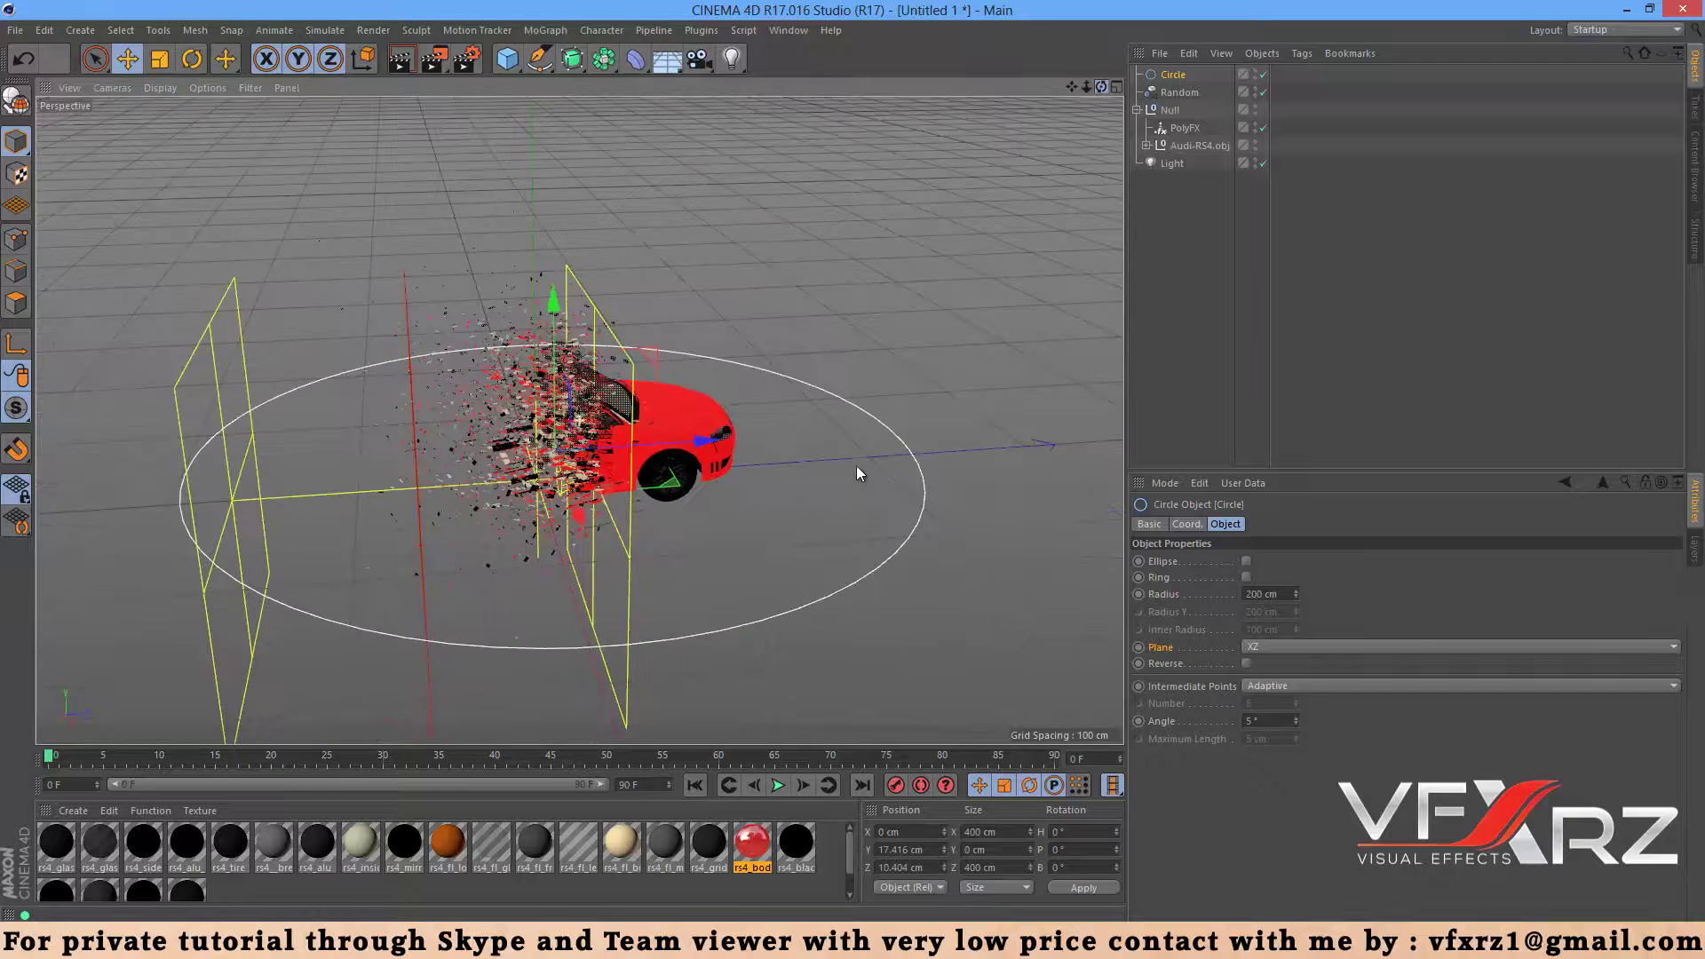
left_click(1190, 594)
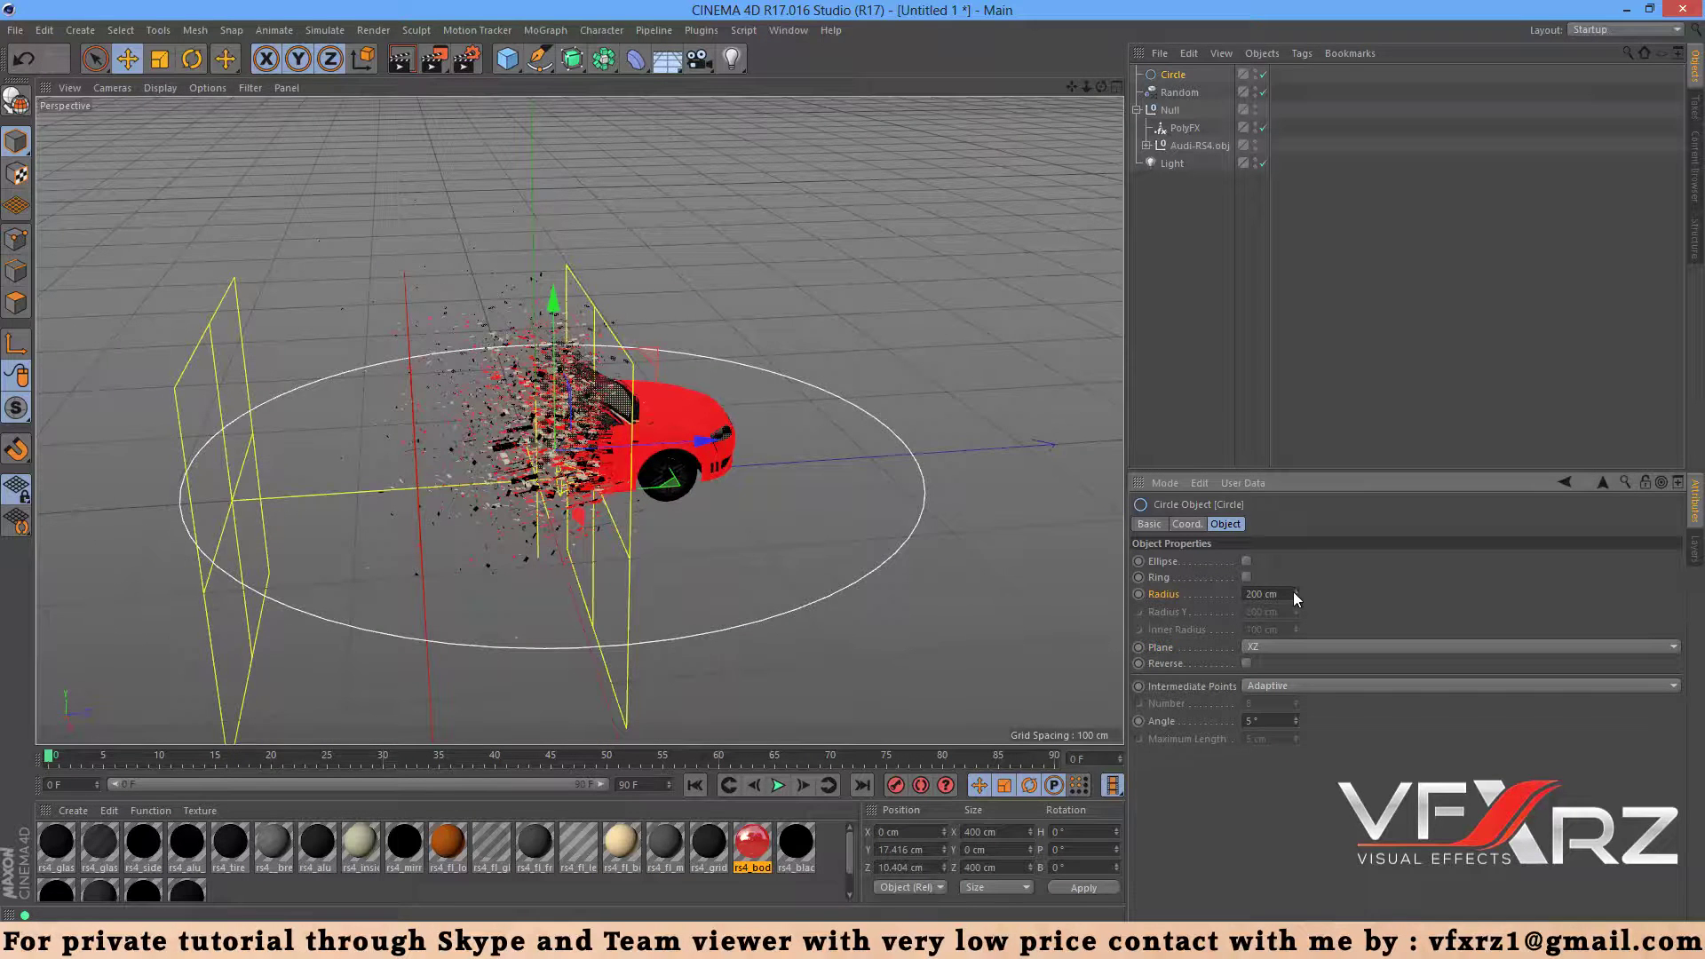
left_click_drag(1297, 590, 1298, 588)
mouse_move(1078, 88)
left_mouse_down()
mouse_move(851, 461)
mouse_move(1073, 82)
mouse_move(853, 462)
mouse_move(1064, 104)
left_mouse_up()
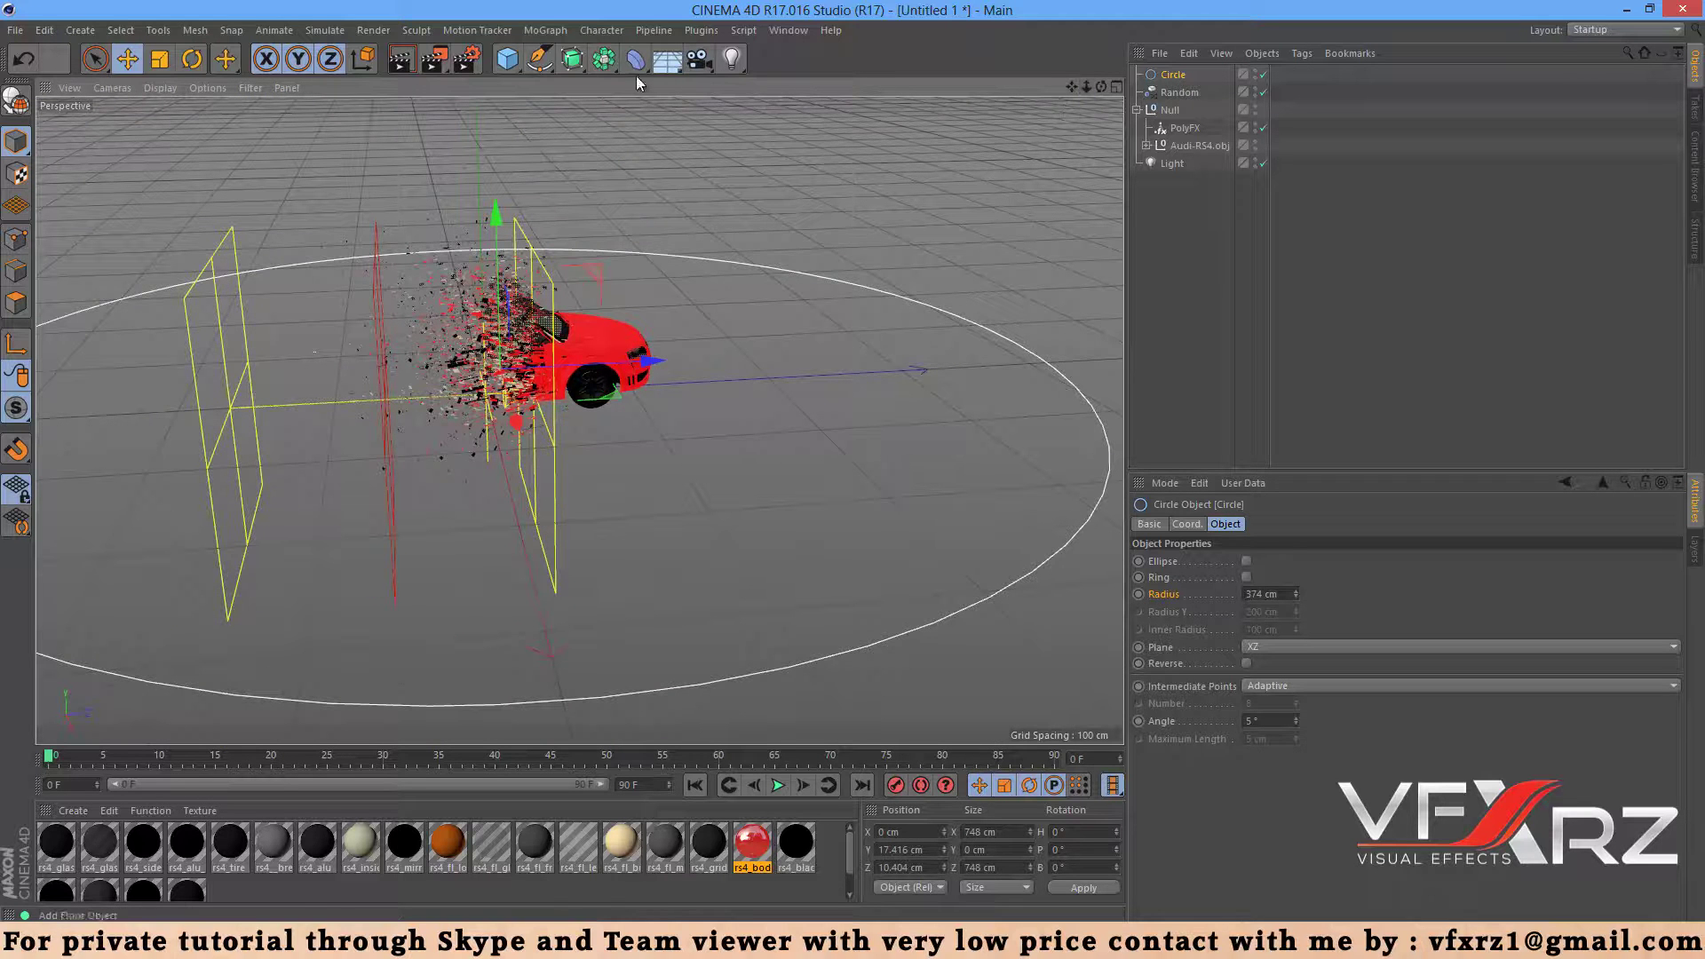
left_click(702, 58)
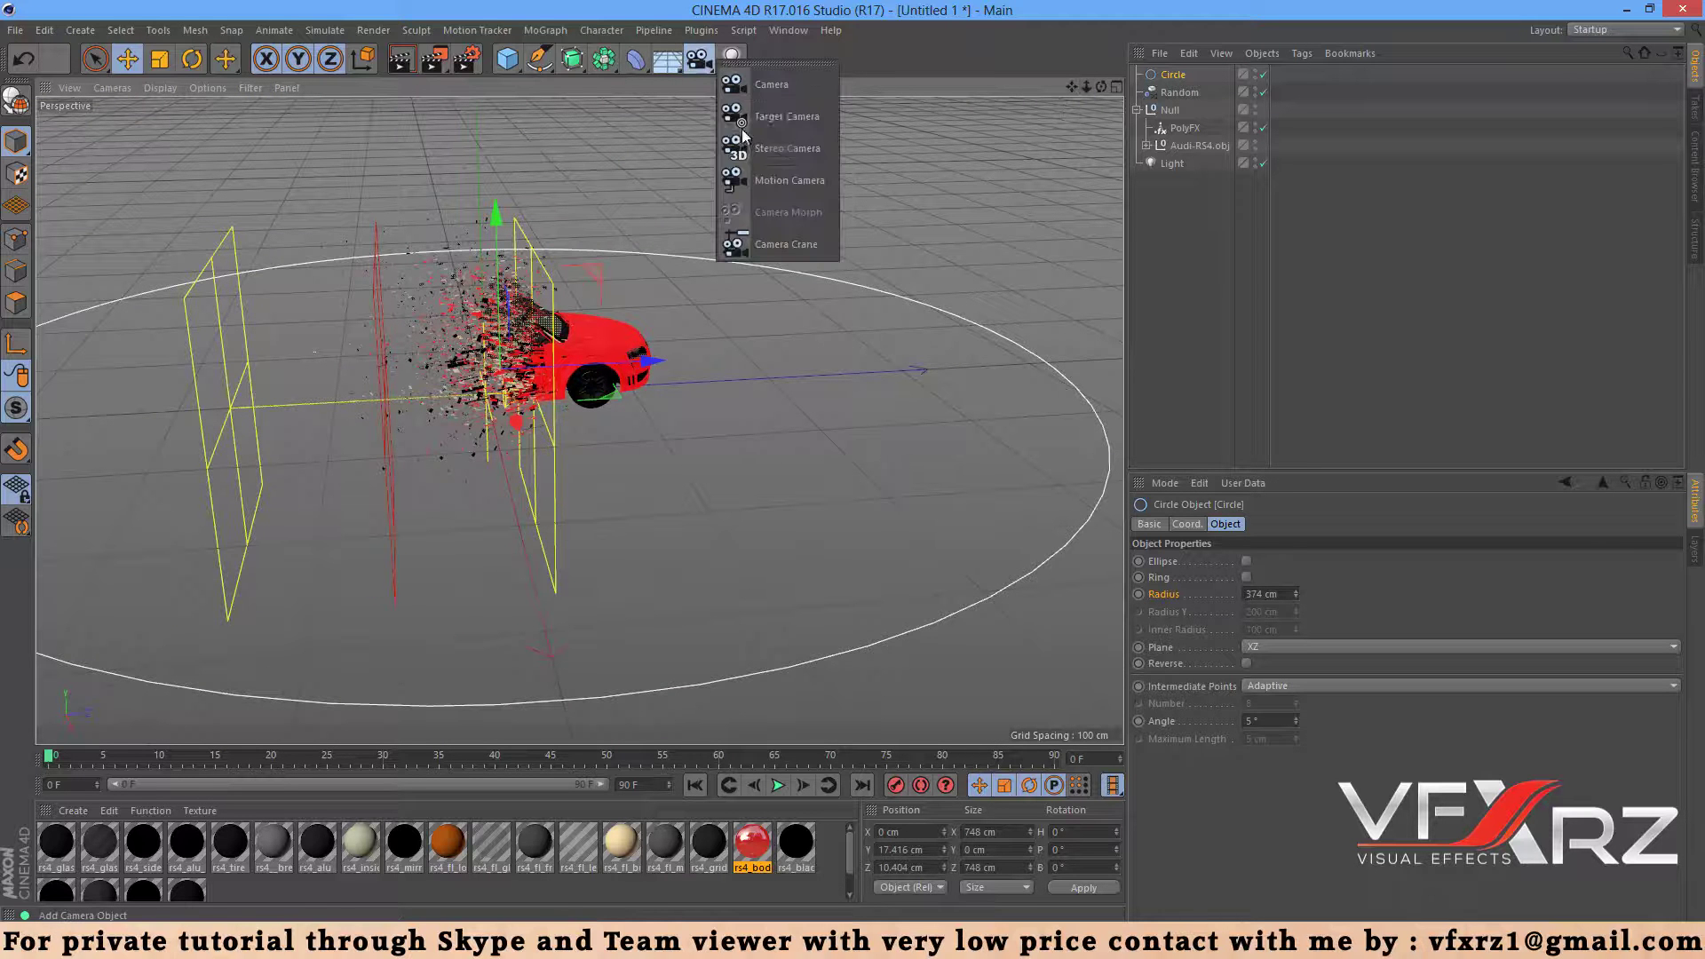
Add a Target Camera and give it an Align to Spline tag.
left_click(786, 116)
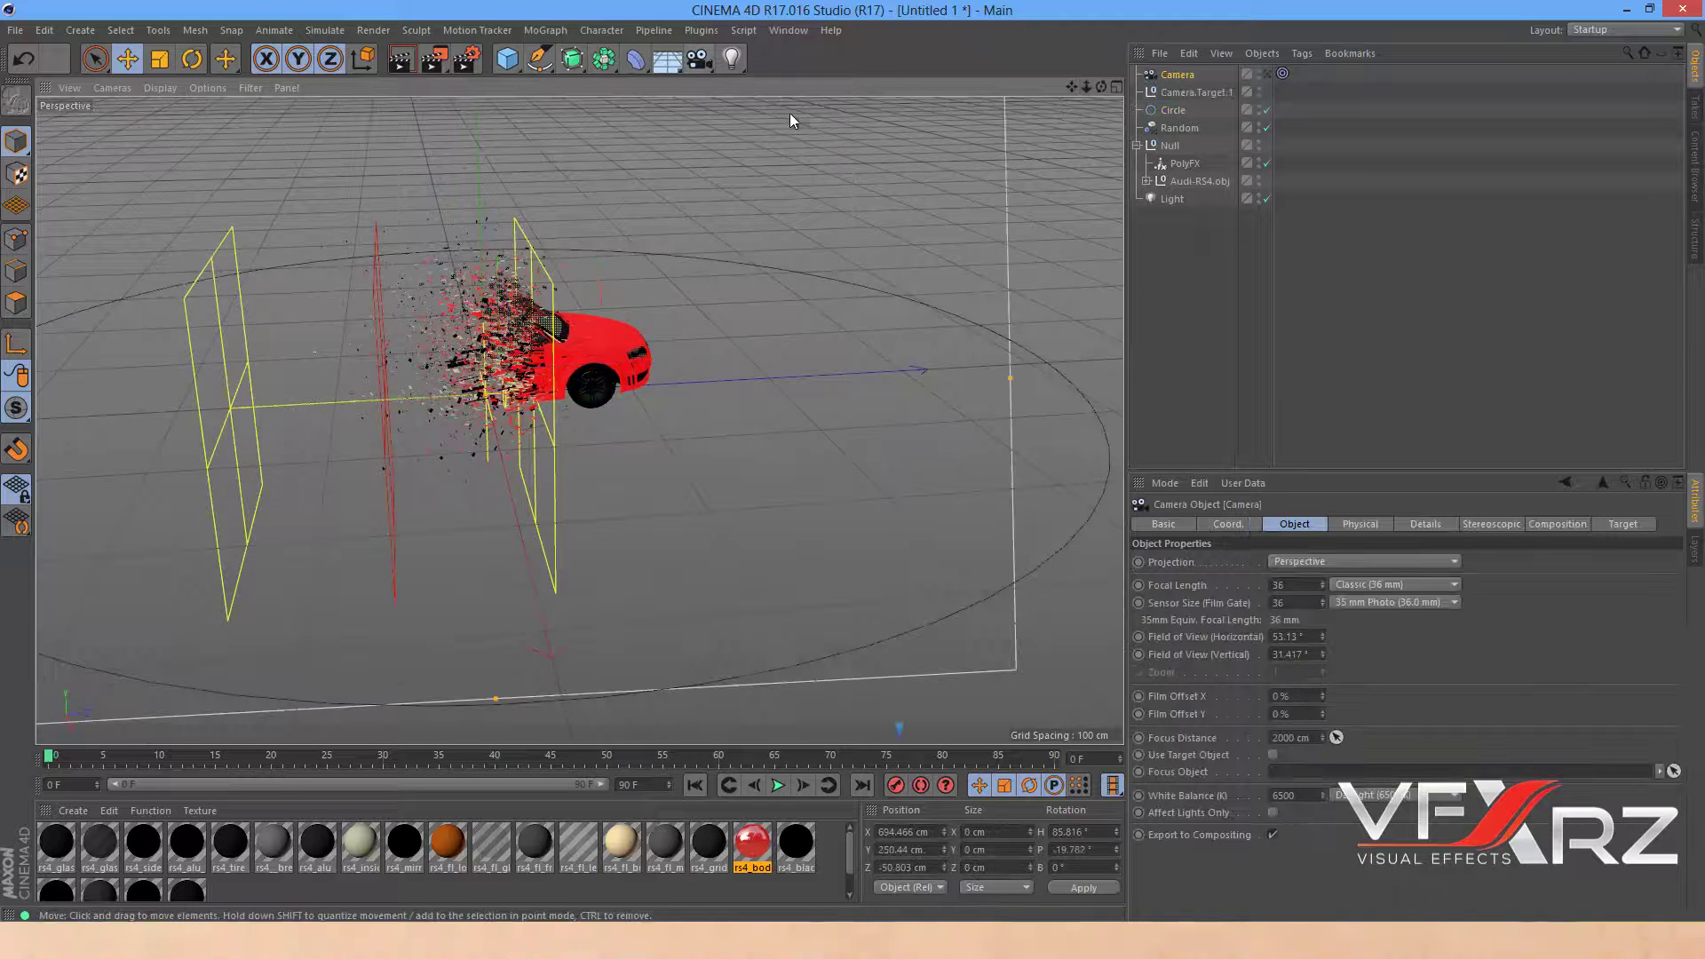
left_click(1186, 83)
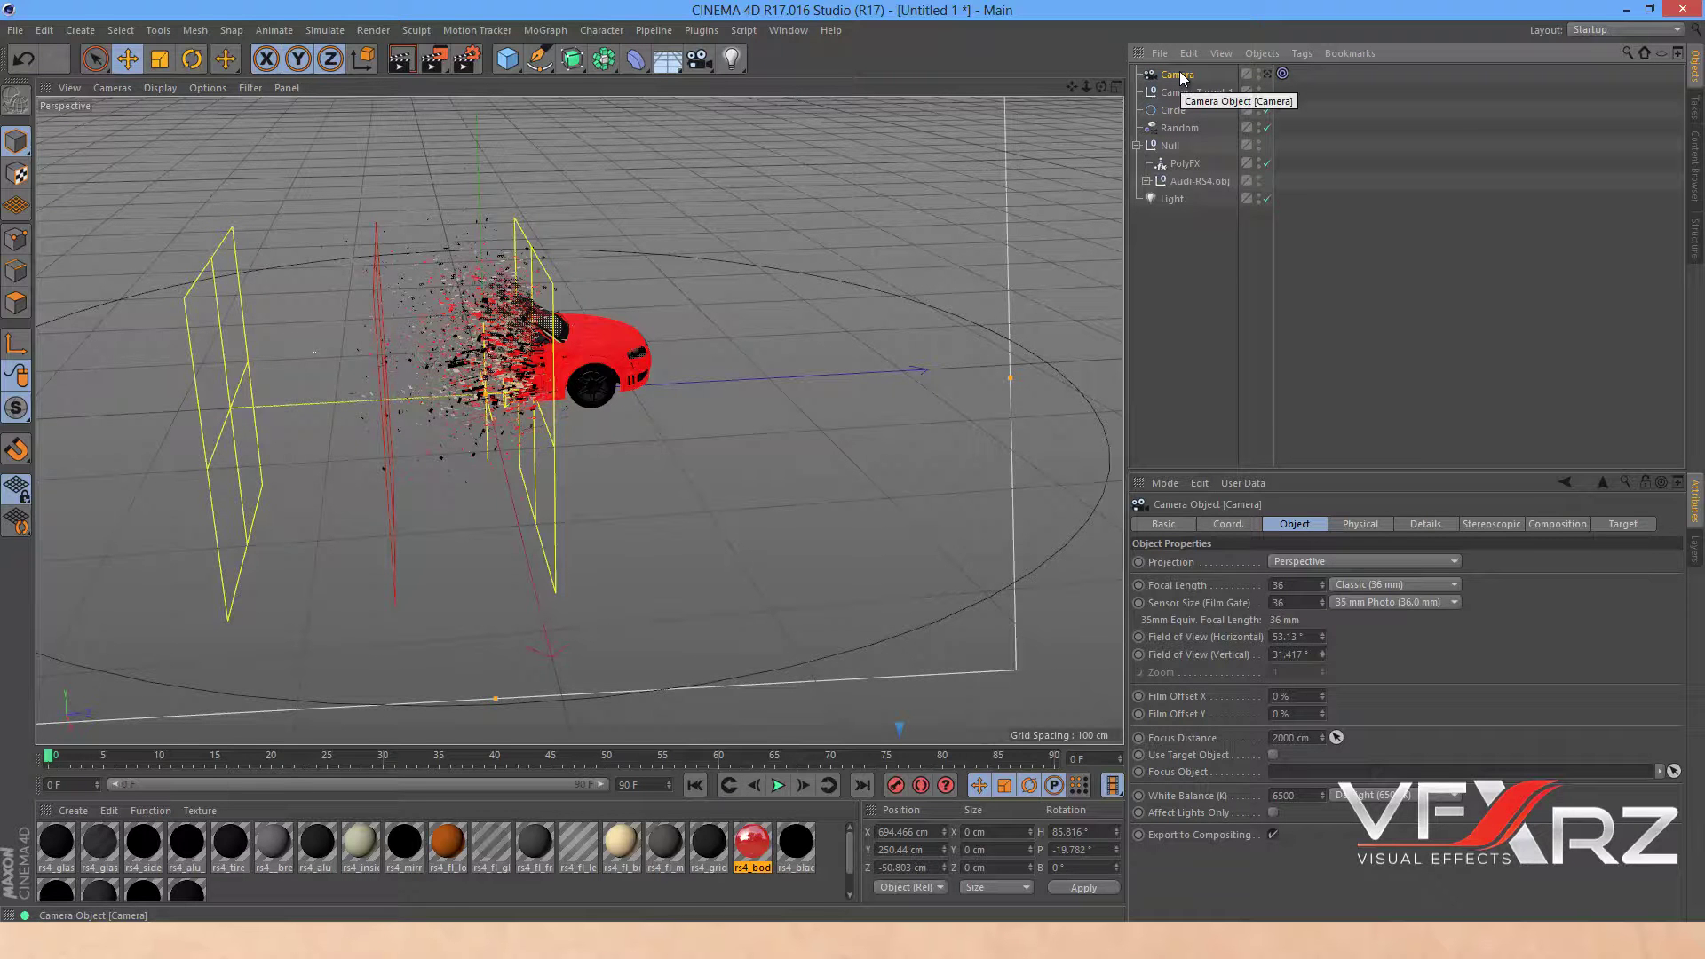
right_click(1181, 78)
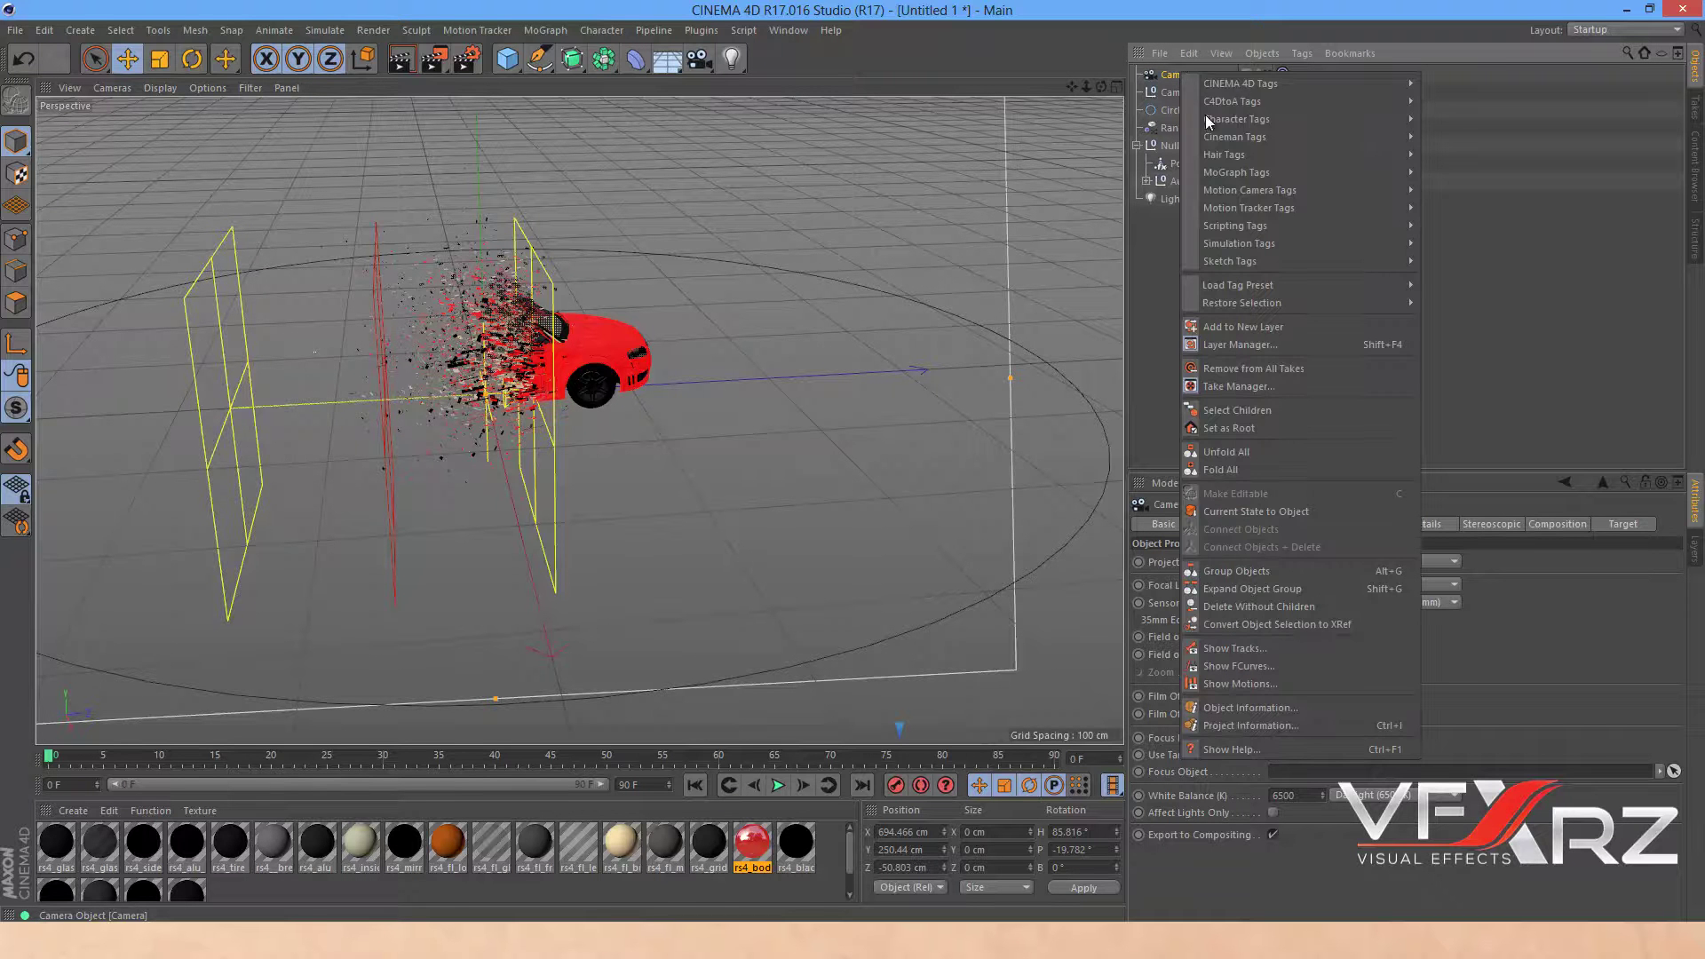
mouse_move(1242, 82)
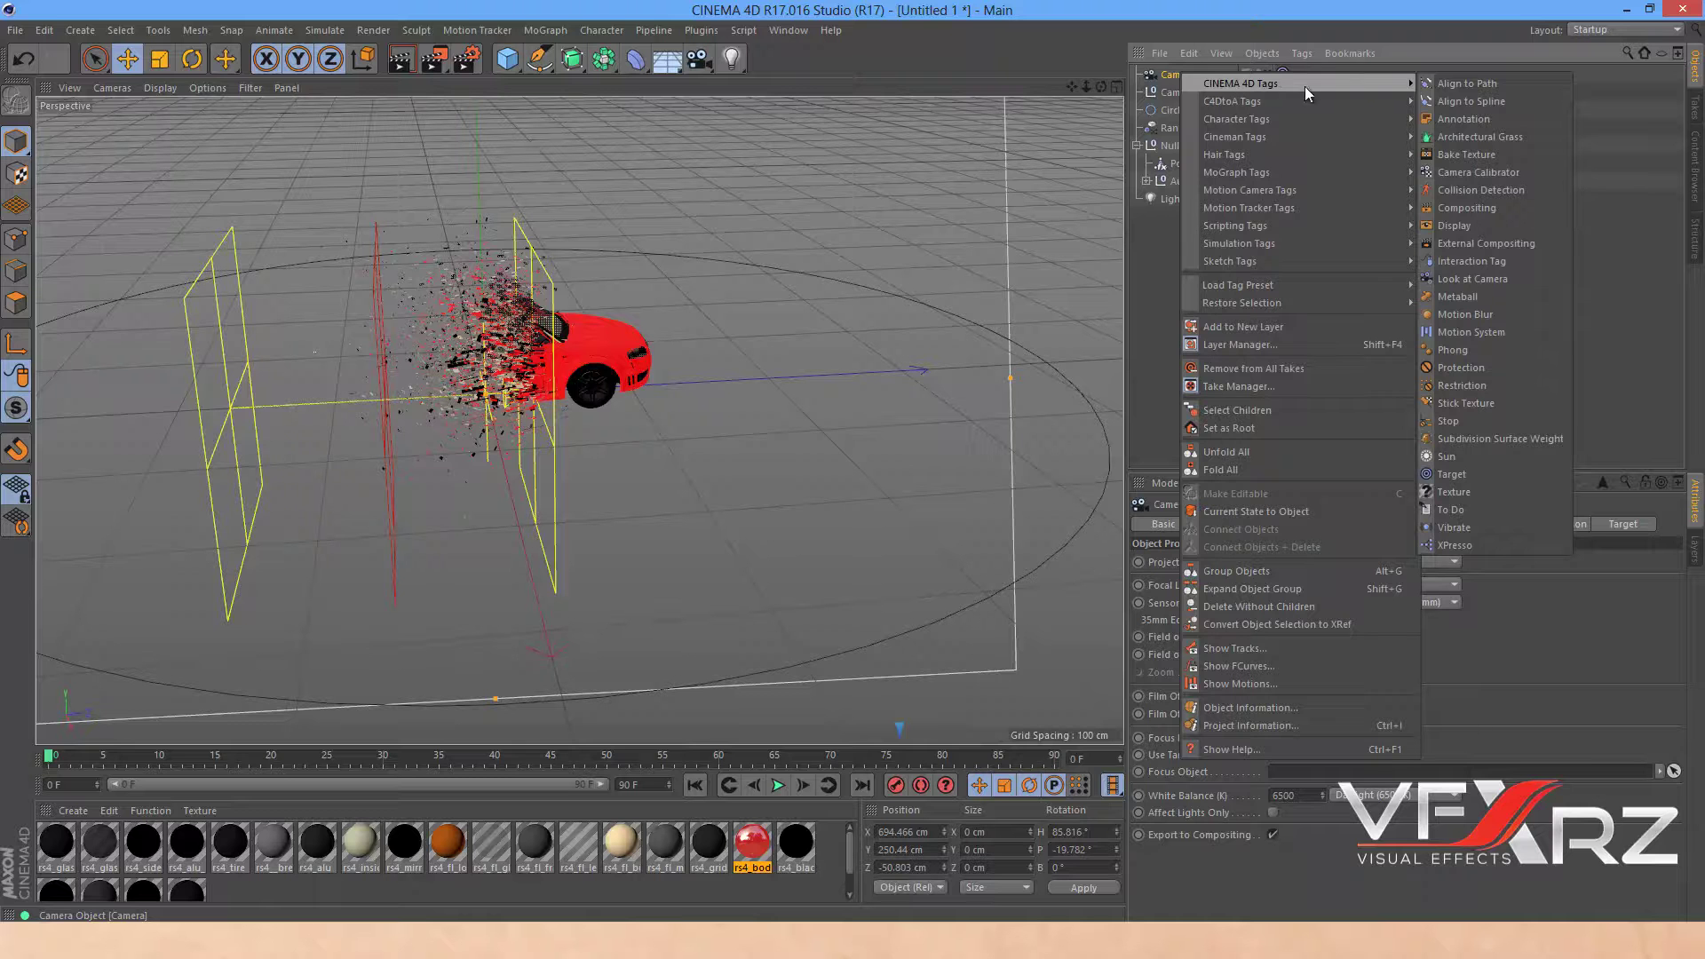
left_click(1494, 103)
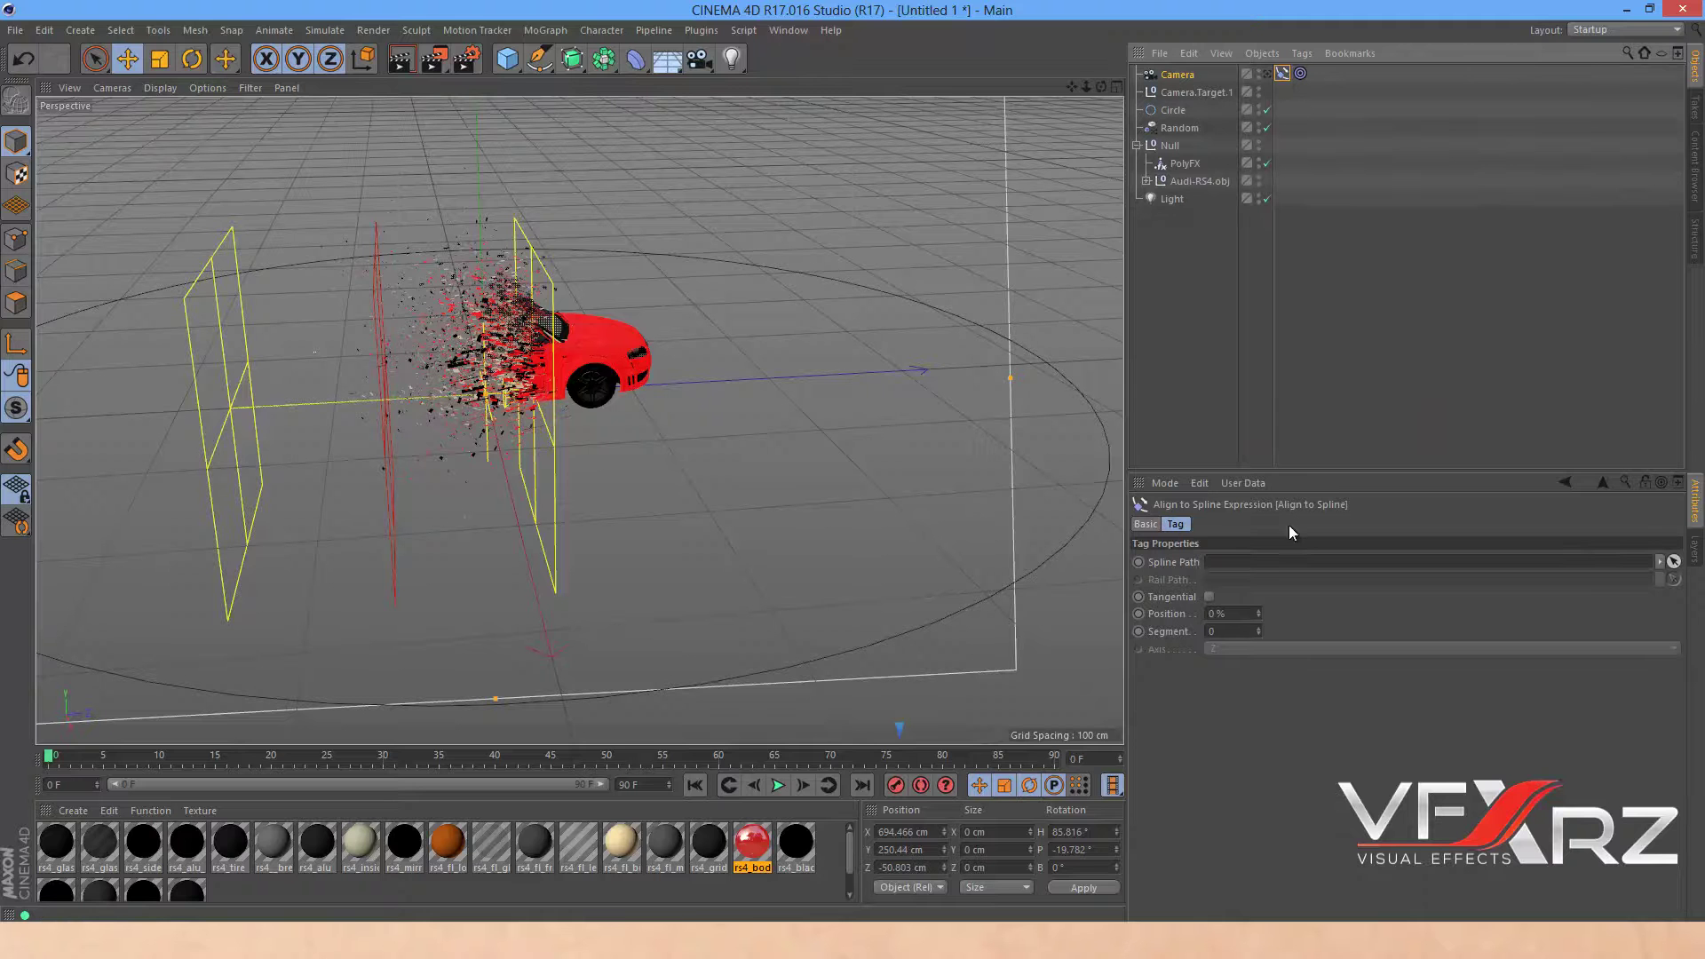
Set Circle as the Align to Spline path and view the scene through the camera.
left_click(1674, 563)
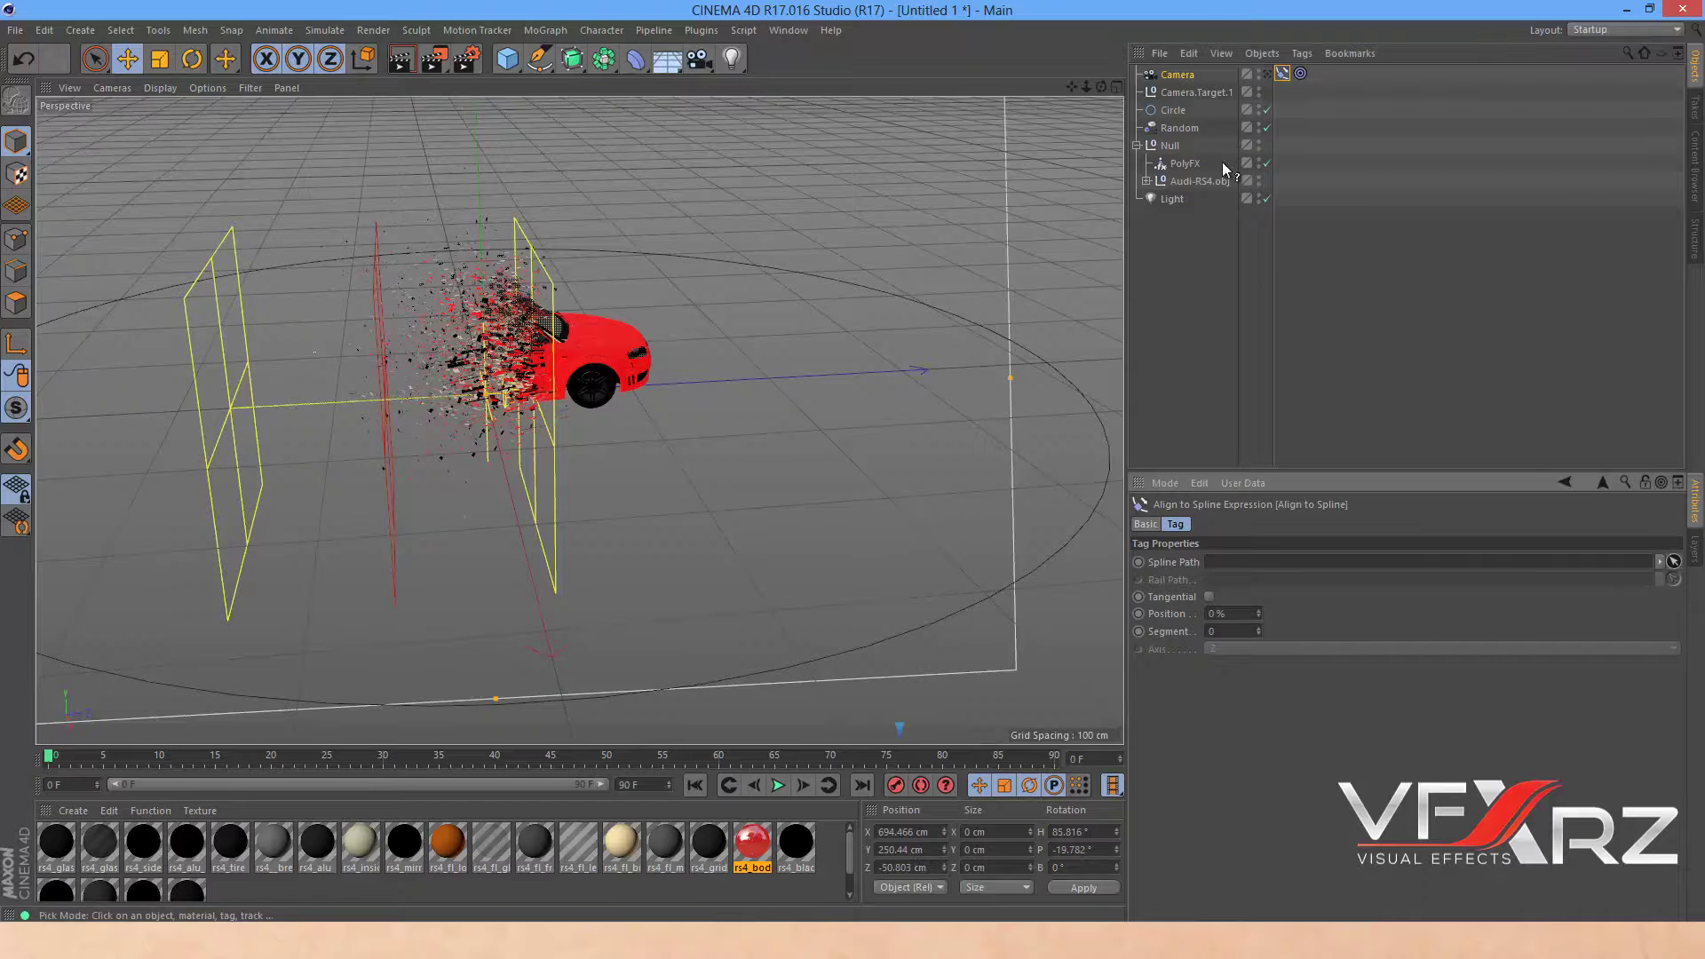
left_click(1171, 112)
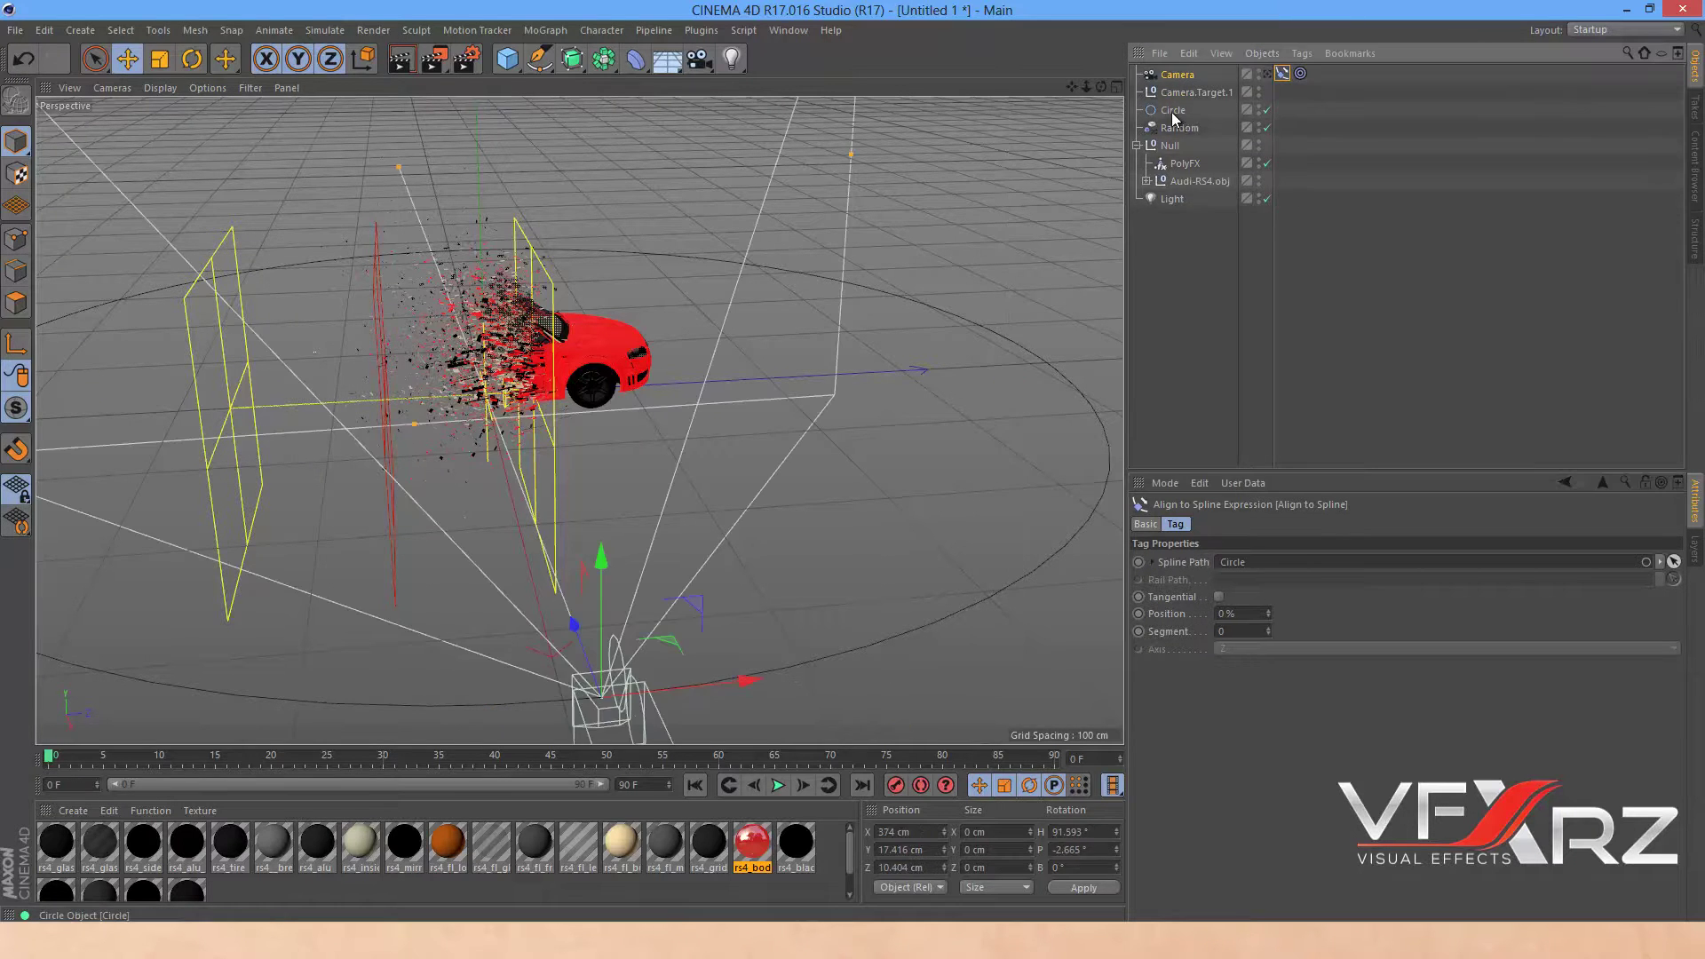
left_click_drag(1102, 88, 951, 554)
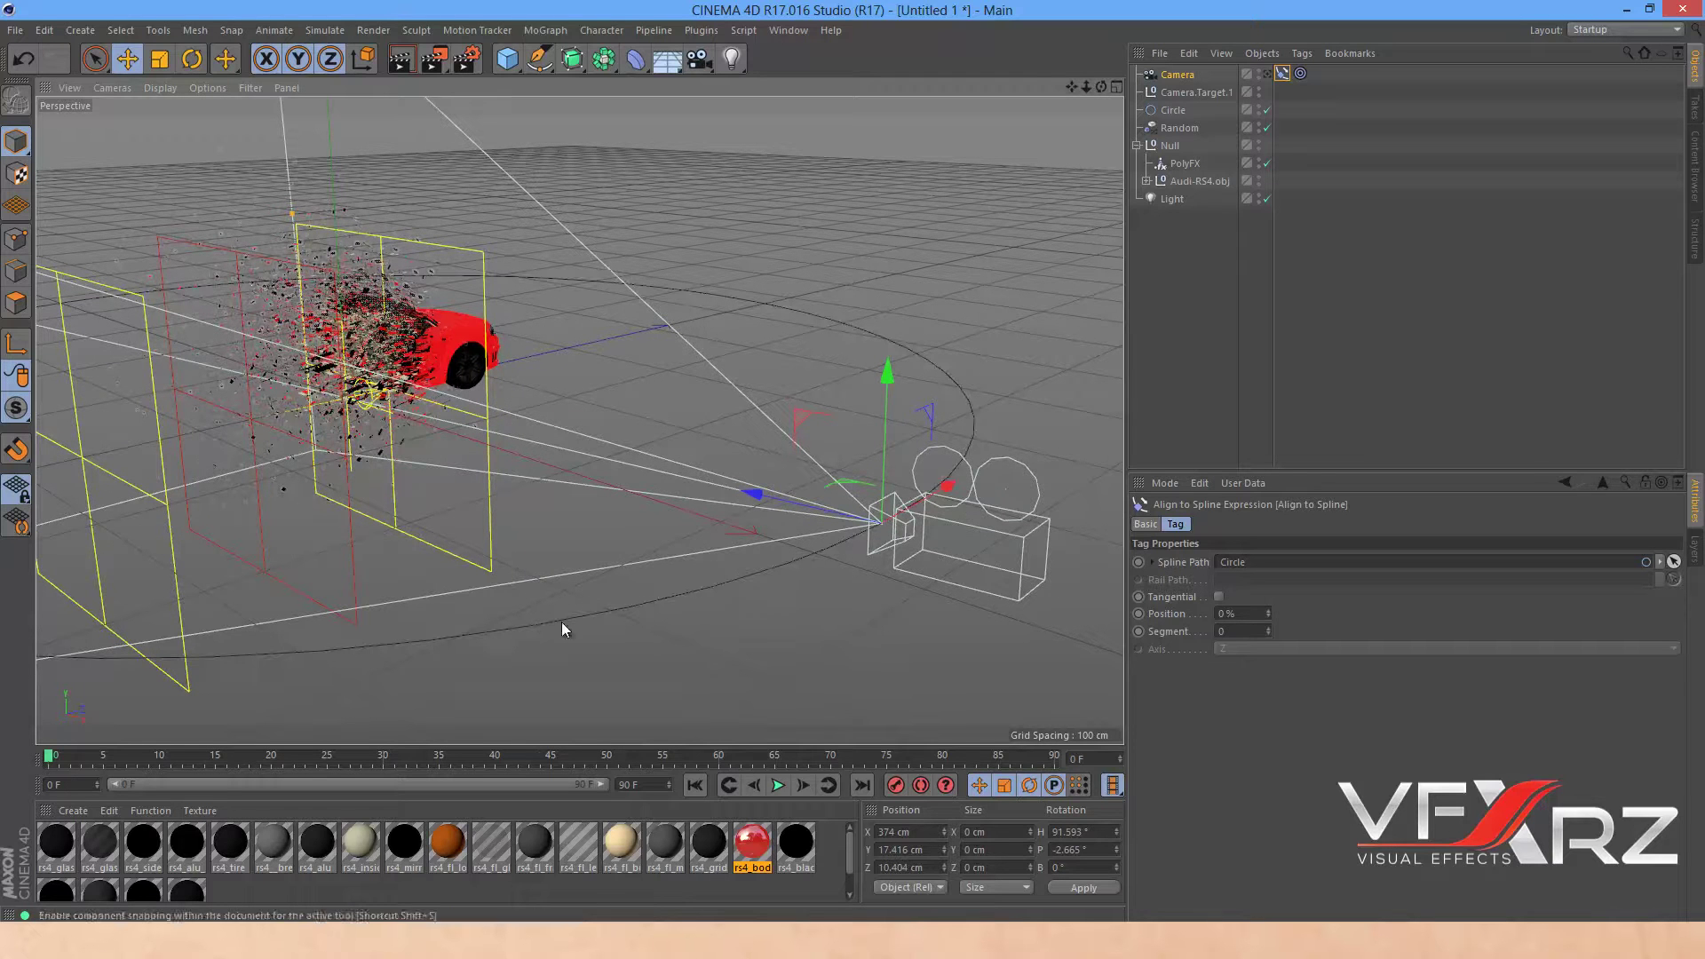
left_click(1268, 75)
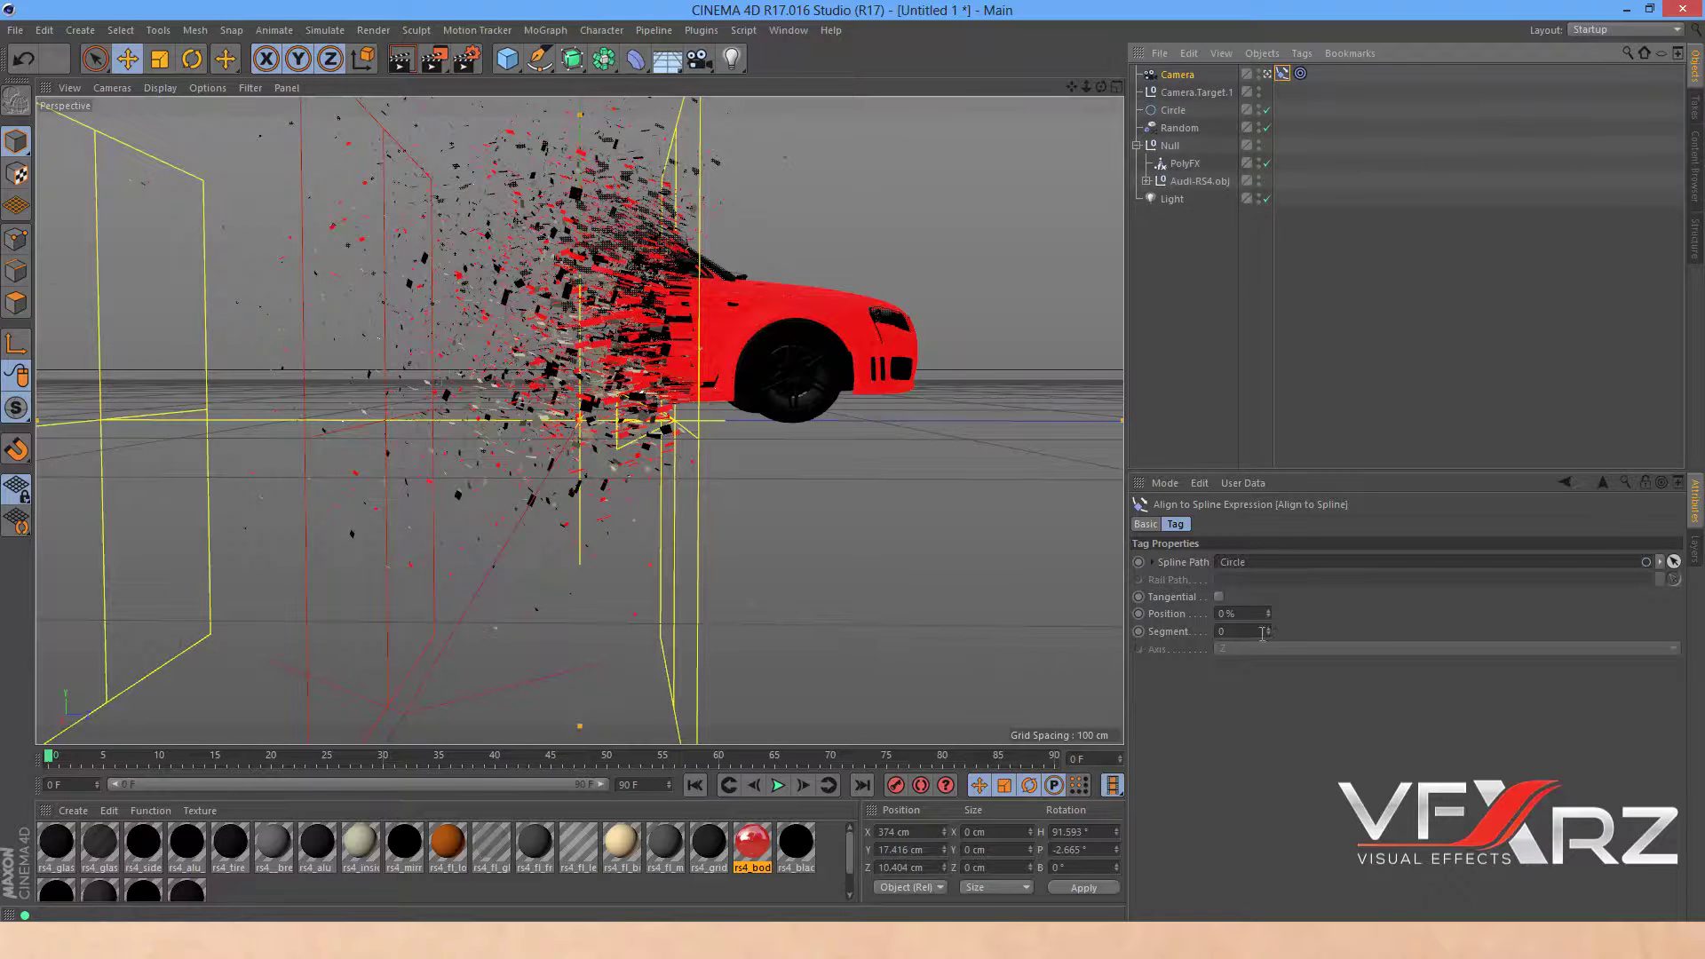
With Auto Keying on, key the tag's Position from 0% at frame 0 to 100% at frame 90, then scrub to check.
left_click_drag(1266, 613, 1267, 615)
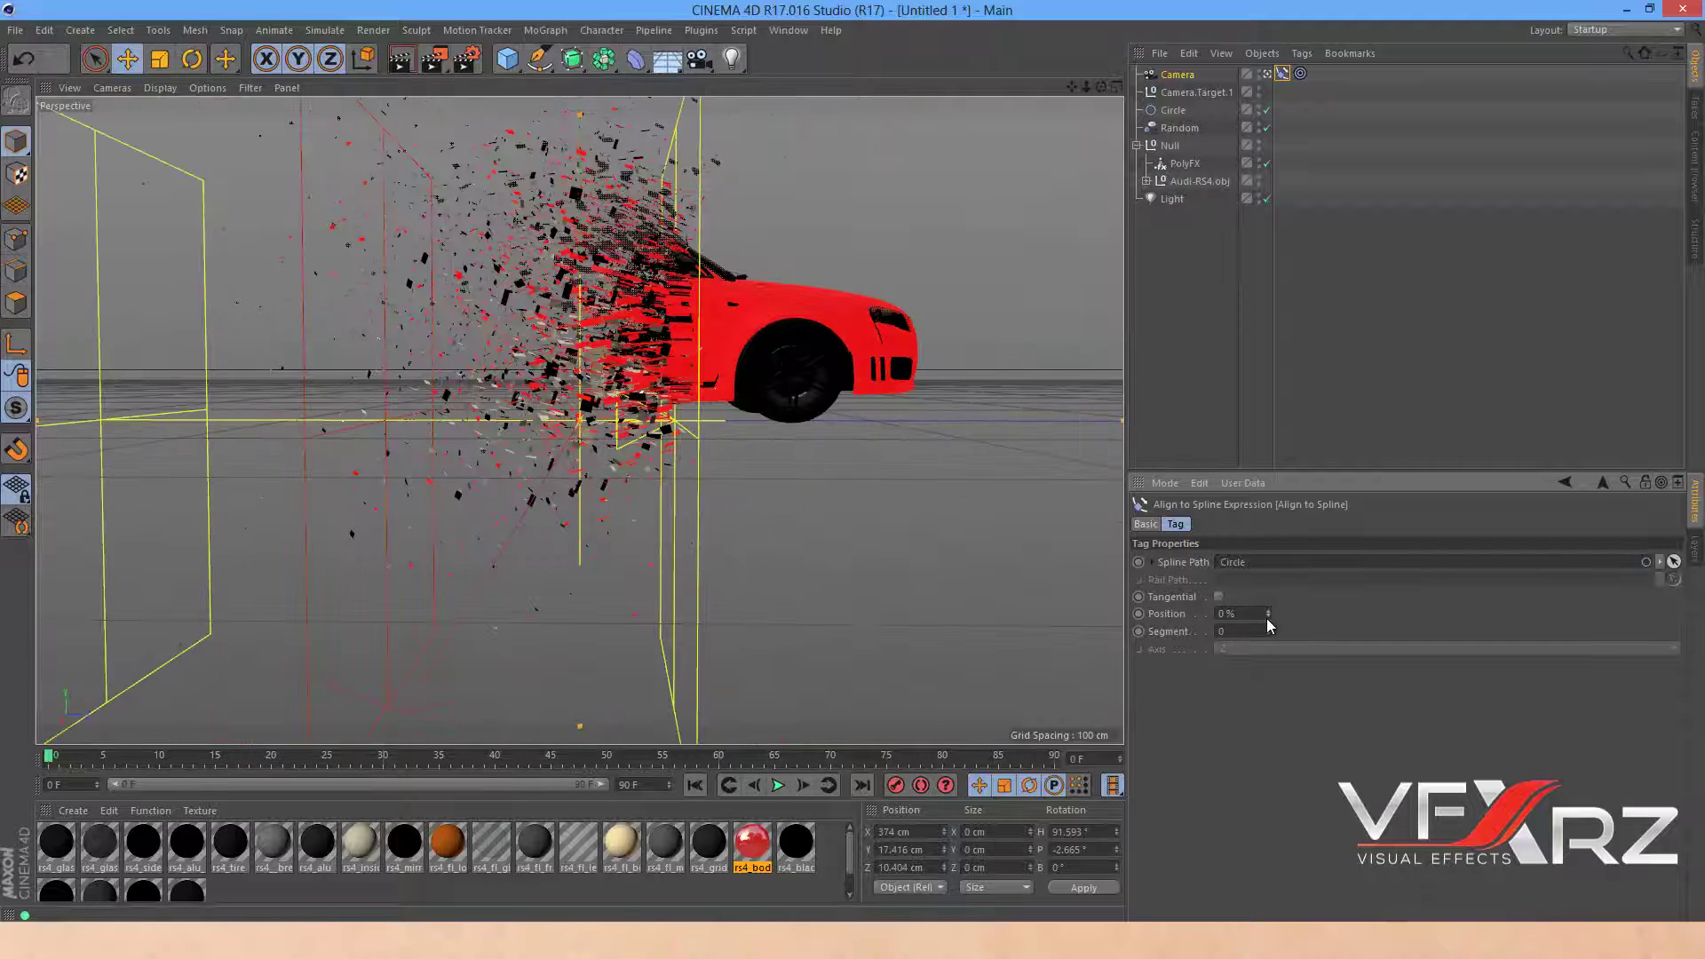
left_click(55, 762)
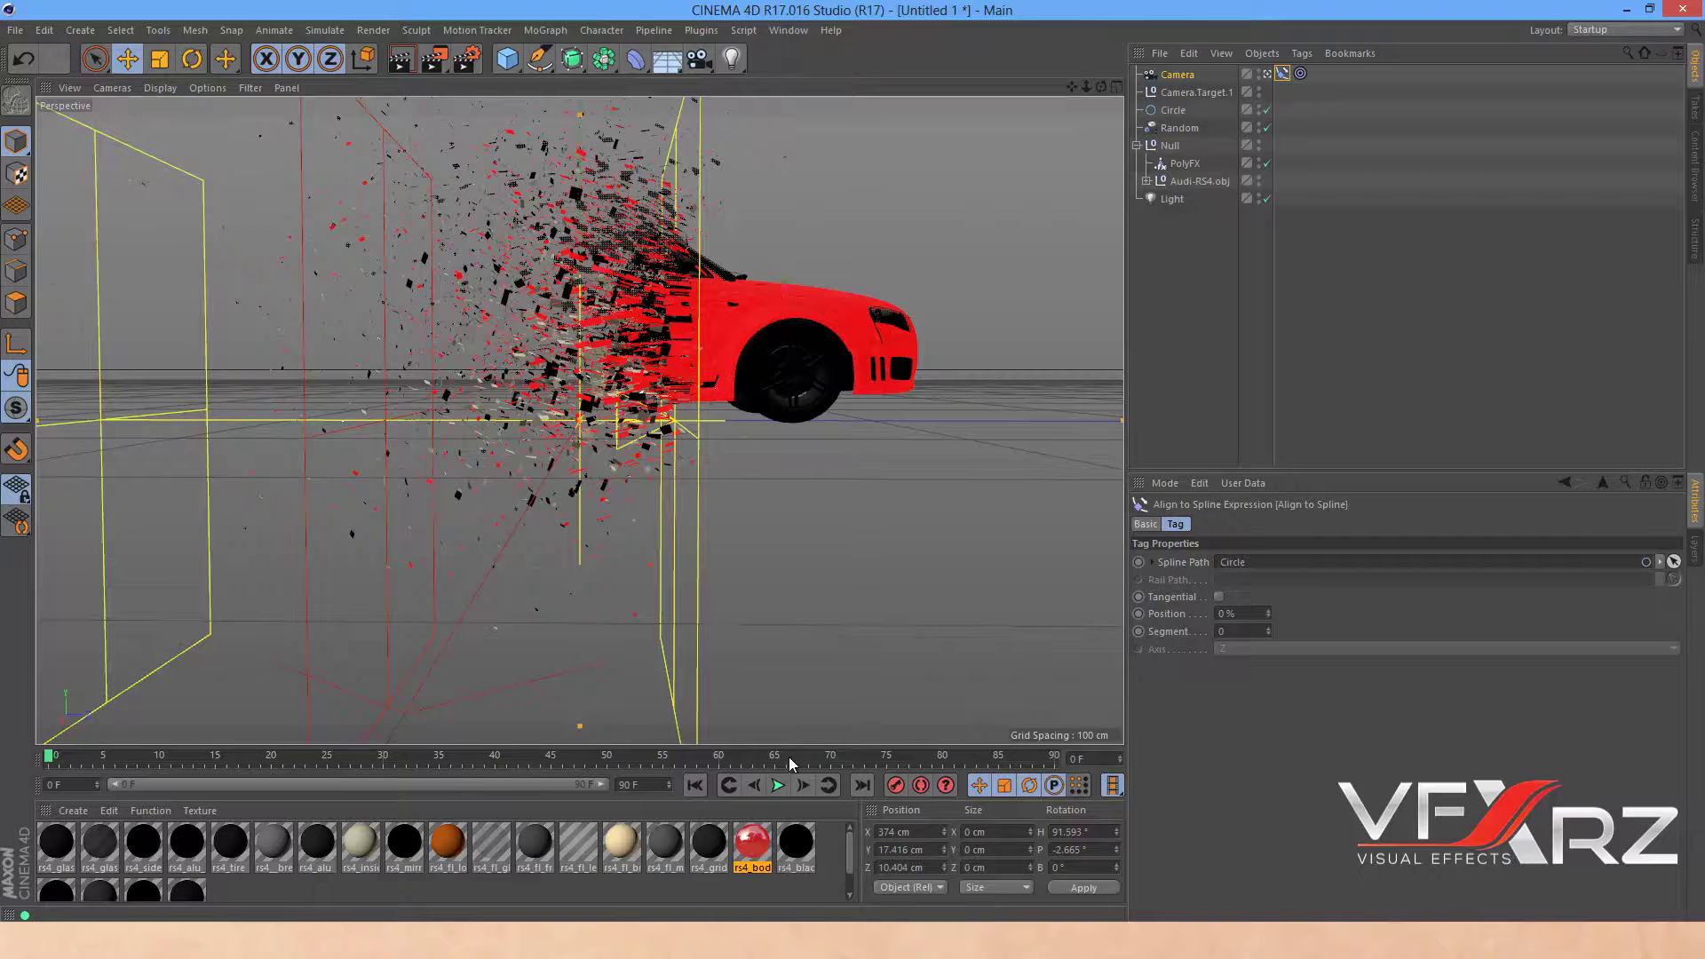
left_click(919, 786)
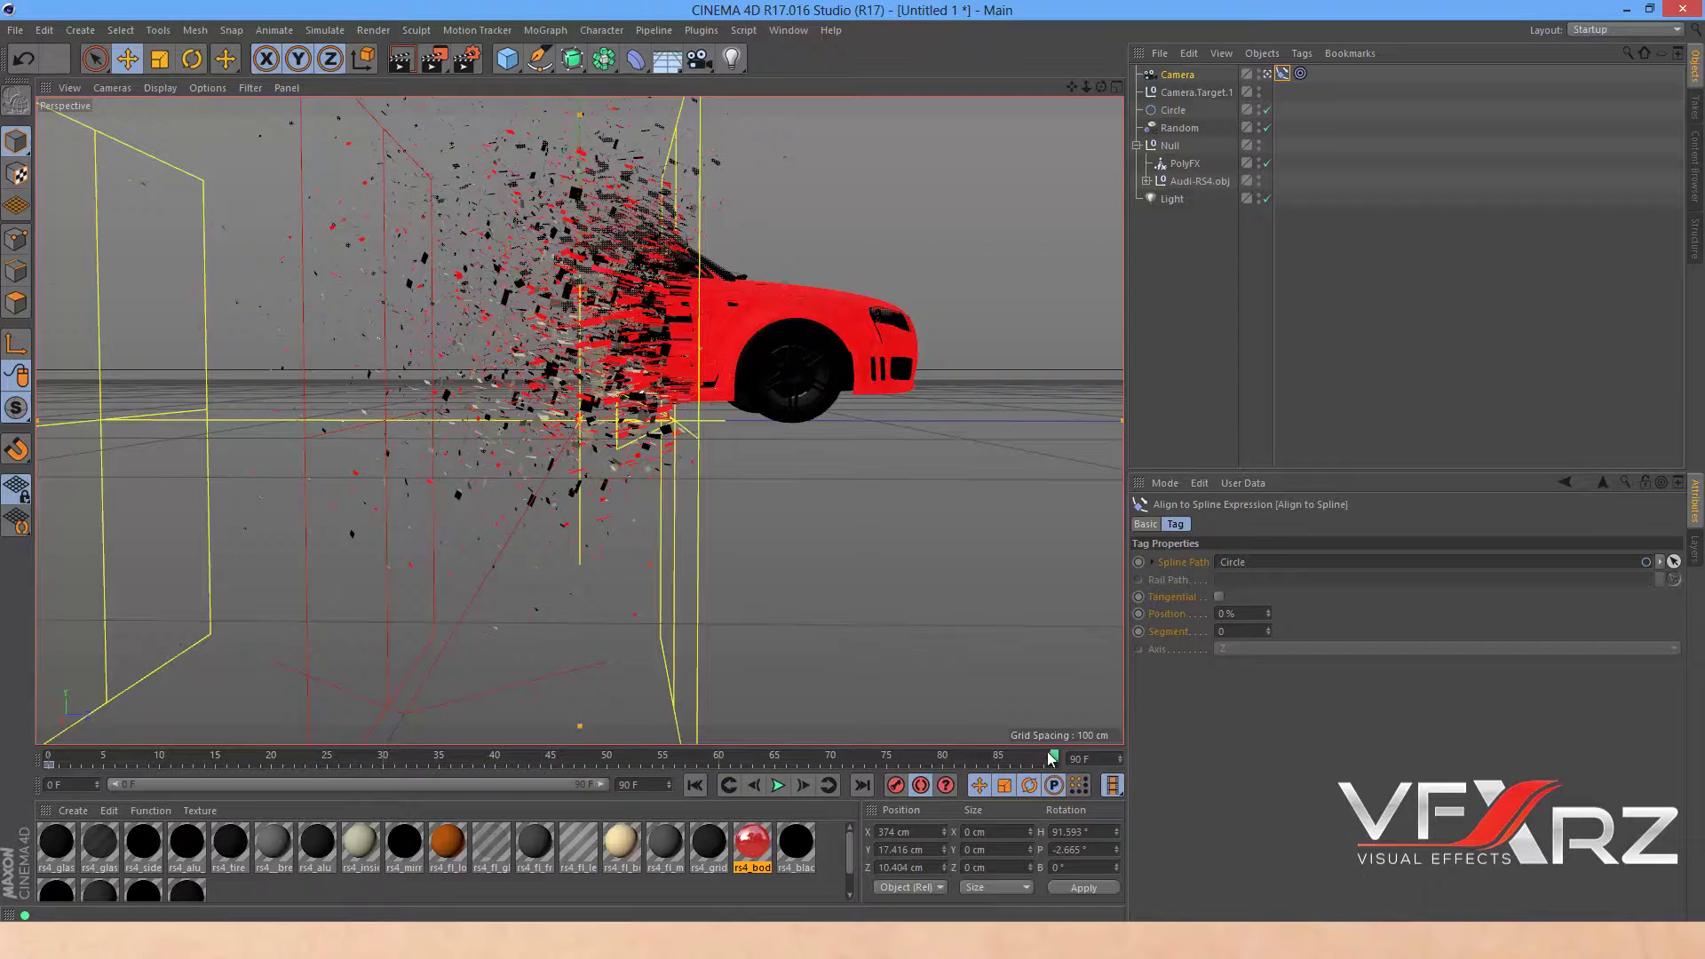
mouse_move(1266, 611)
left_mouse_down()
mouse_move(1266, 572)
mouse_move(1266, 611)
left_mouse_up()
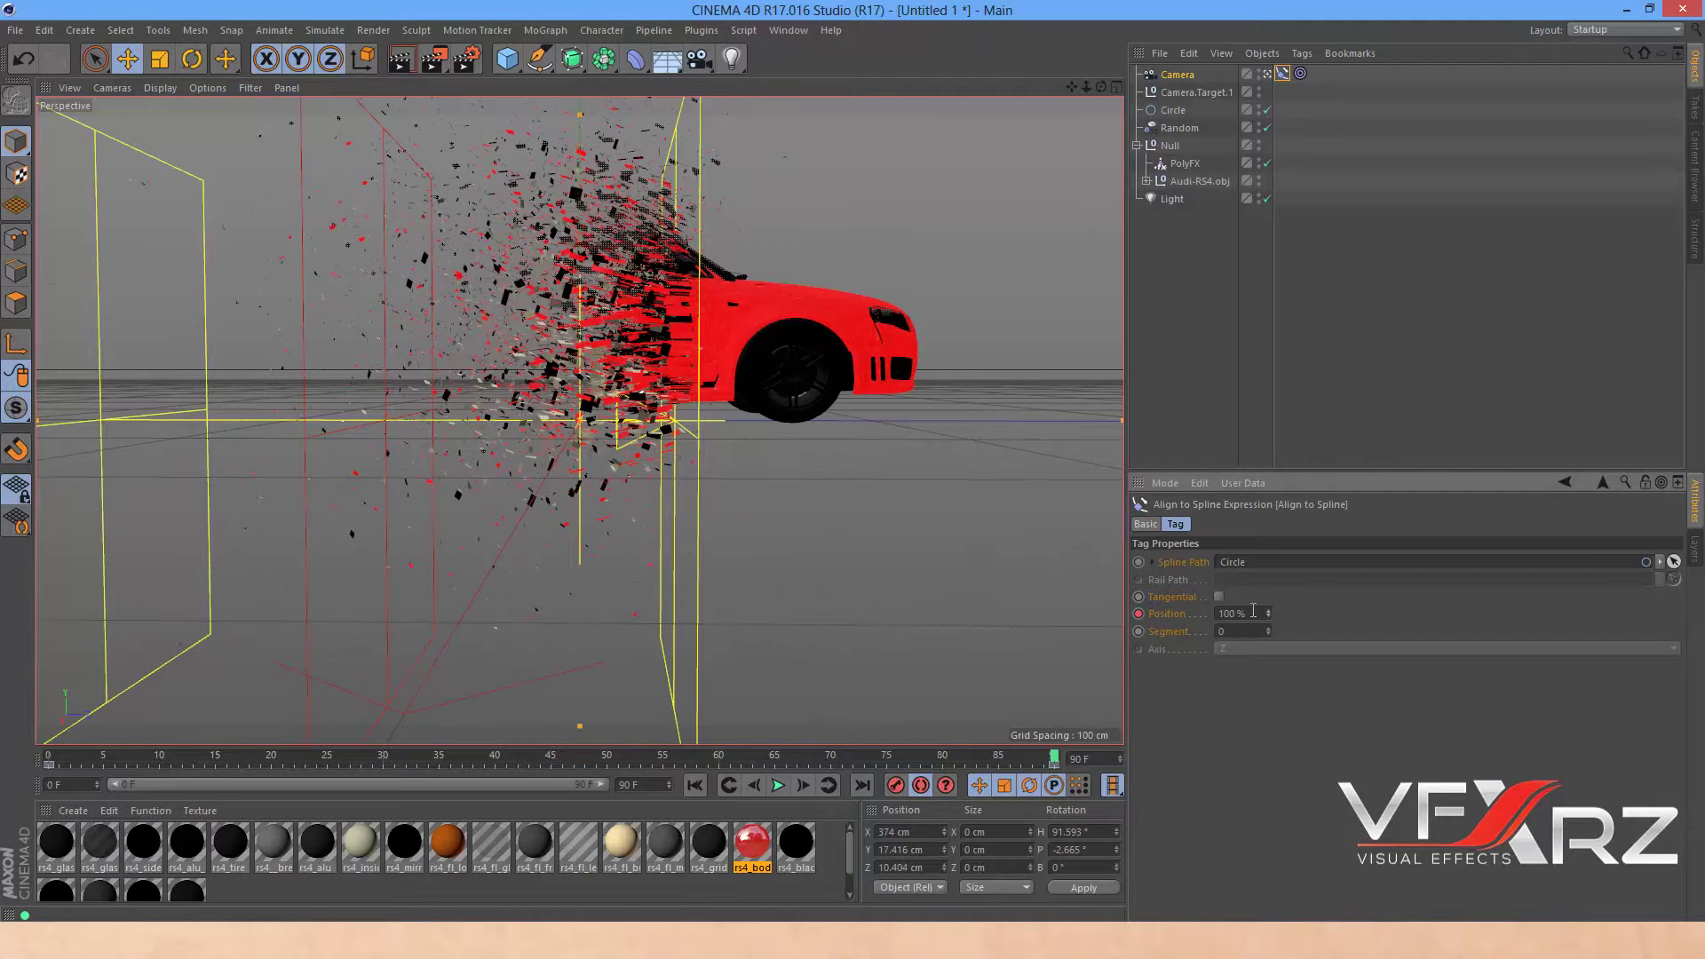
mouse_move(1051, 760)
left_mouse_down()
mouse_move(130, 753)
mouse_move(792, 796)
left_mouse_up()
left_click(781, 789)
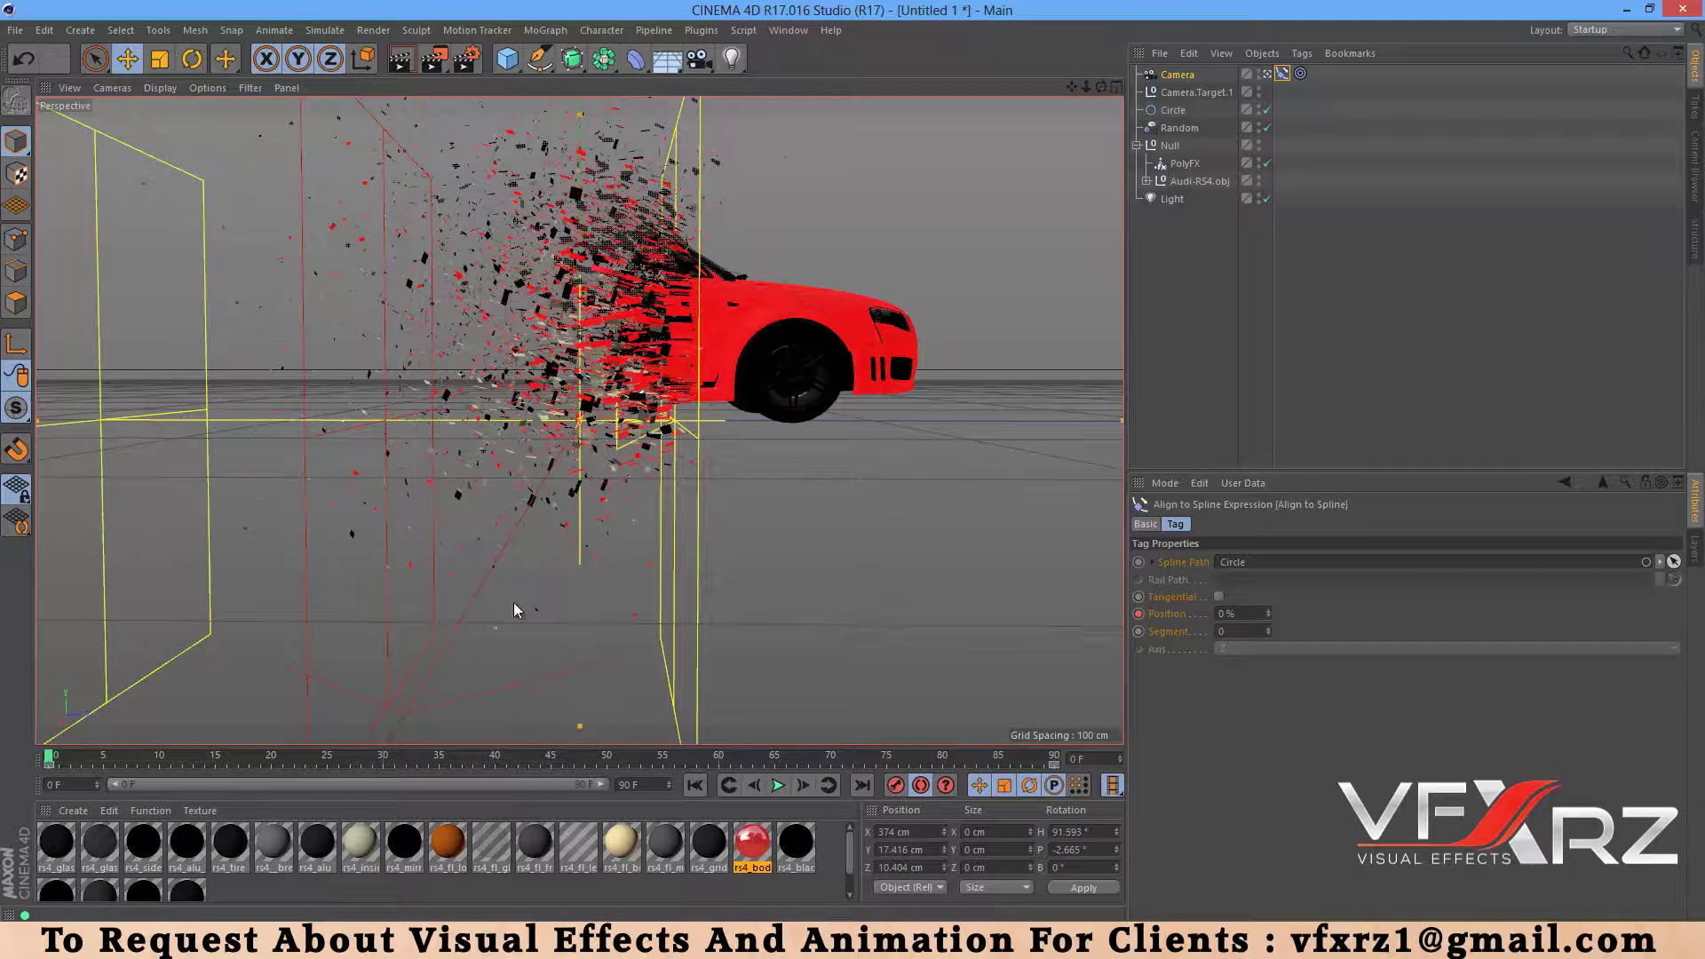
Move the PolyFX object back along Z and check the result at frame 90.
left_click(1185, 163)
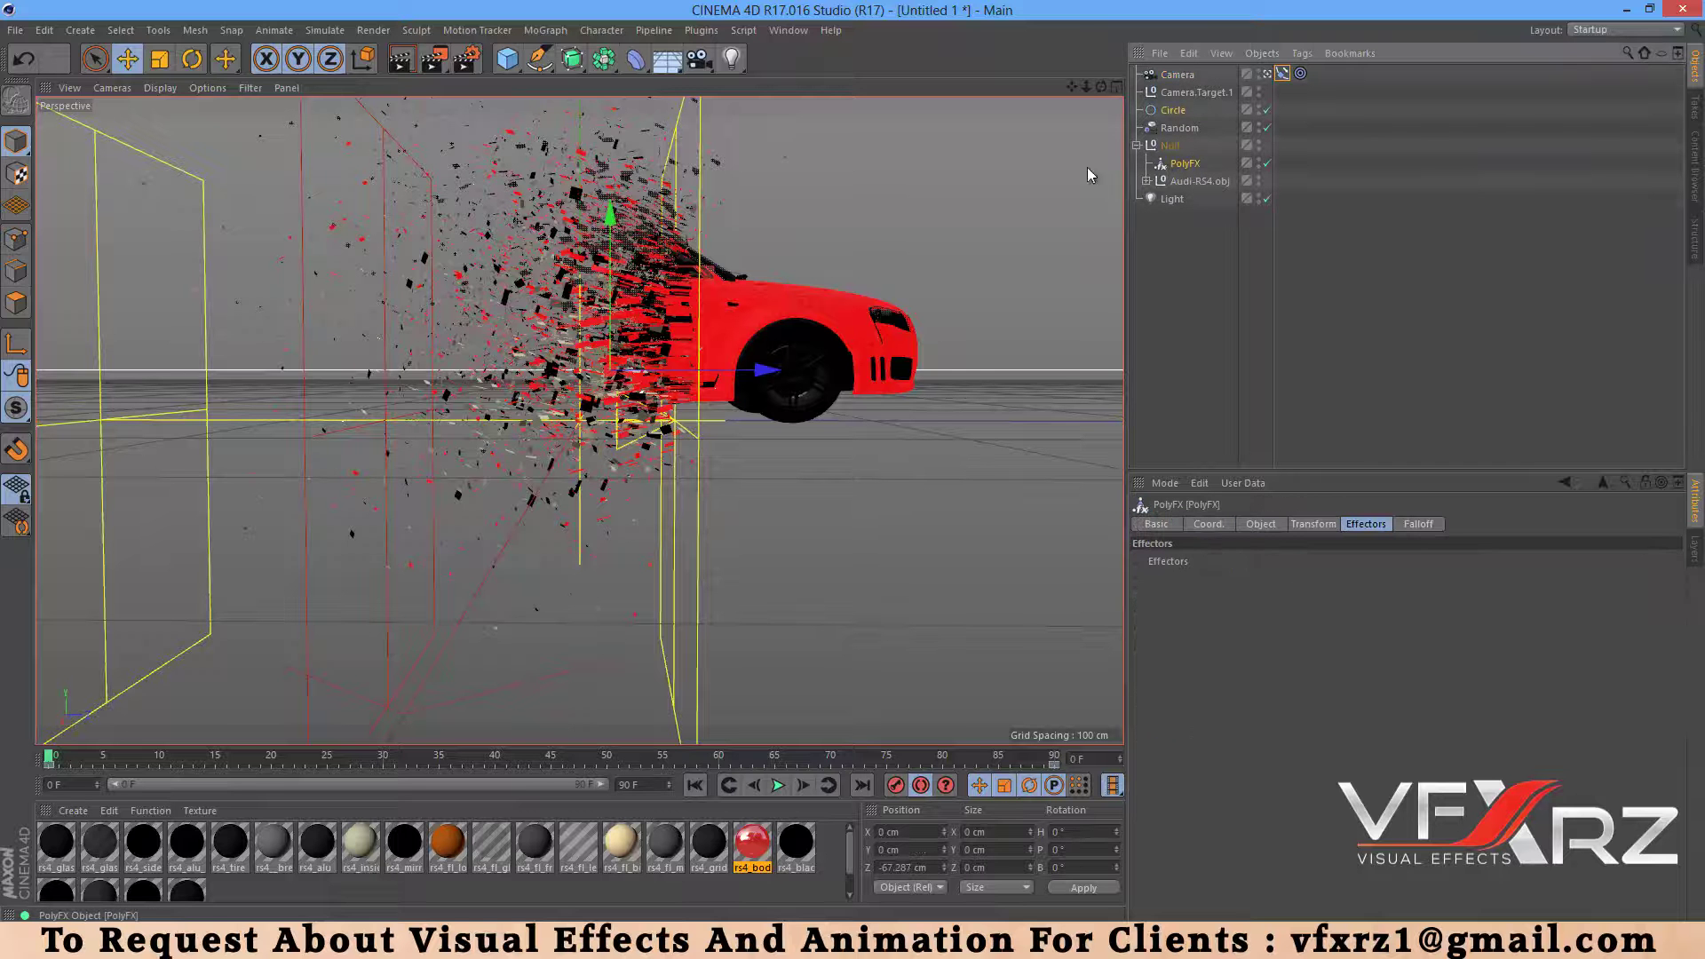
left_click_drag(546, 433, 78, 430)
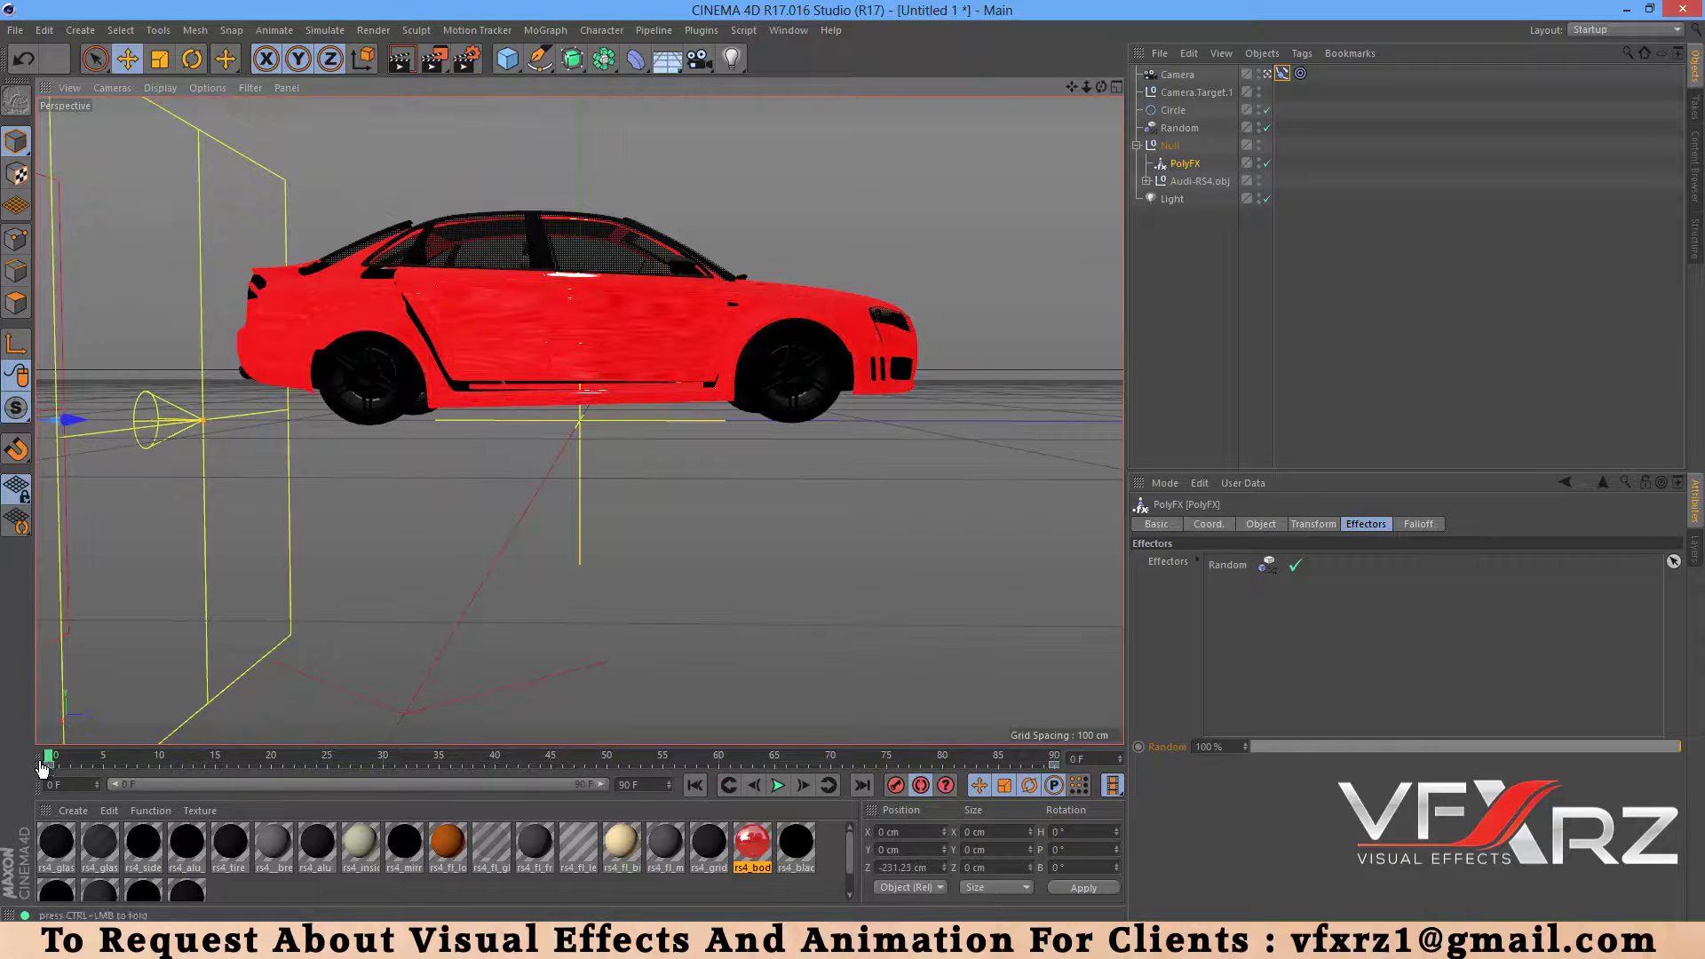
left_click_drag(46, 762, 1132, 779)
Reposition the Random effector so it breaks up the car, then play back the shattering animation.
left_click_drag(76, 424, 915, 463)
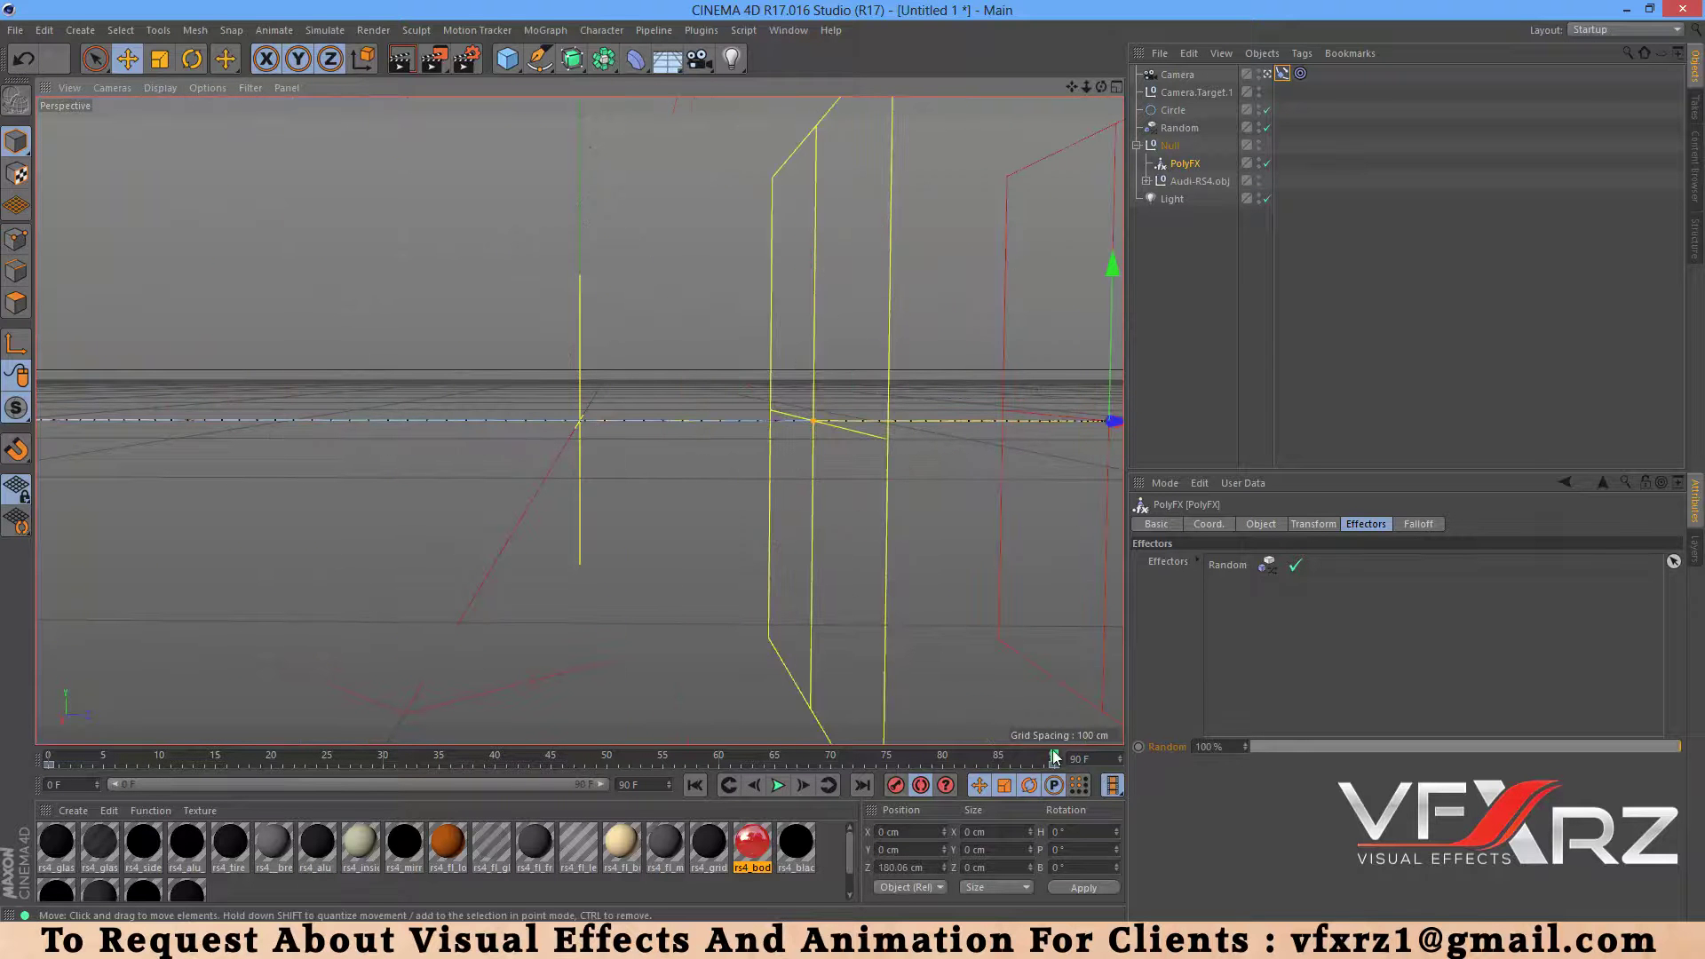
left_click_drag(1055, 757, 27, 717)
left_click(778, 785)
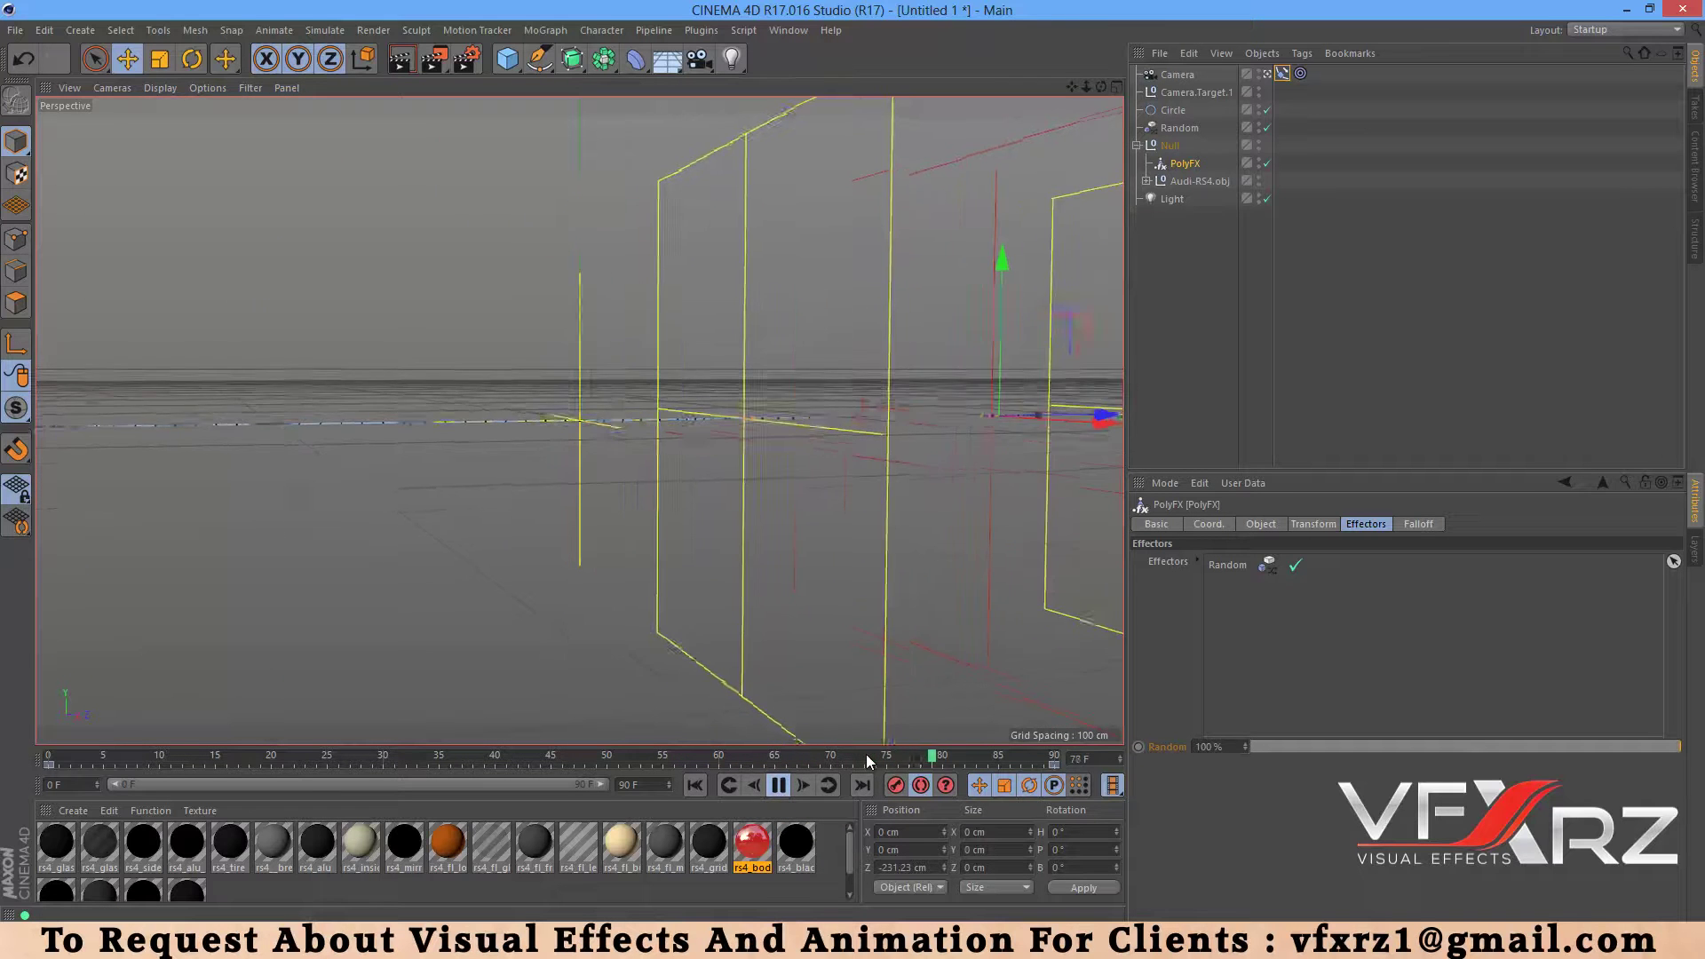
left_click_drag(920, 754, 522, 759)
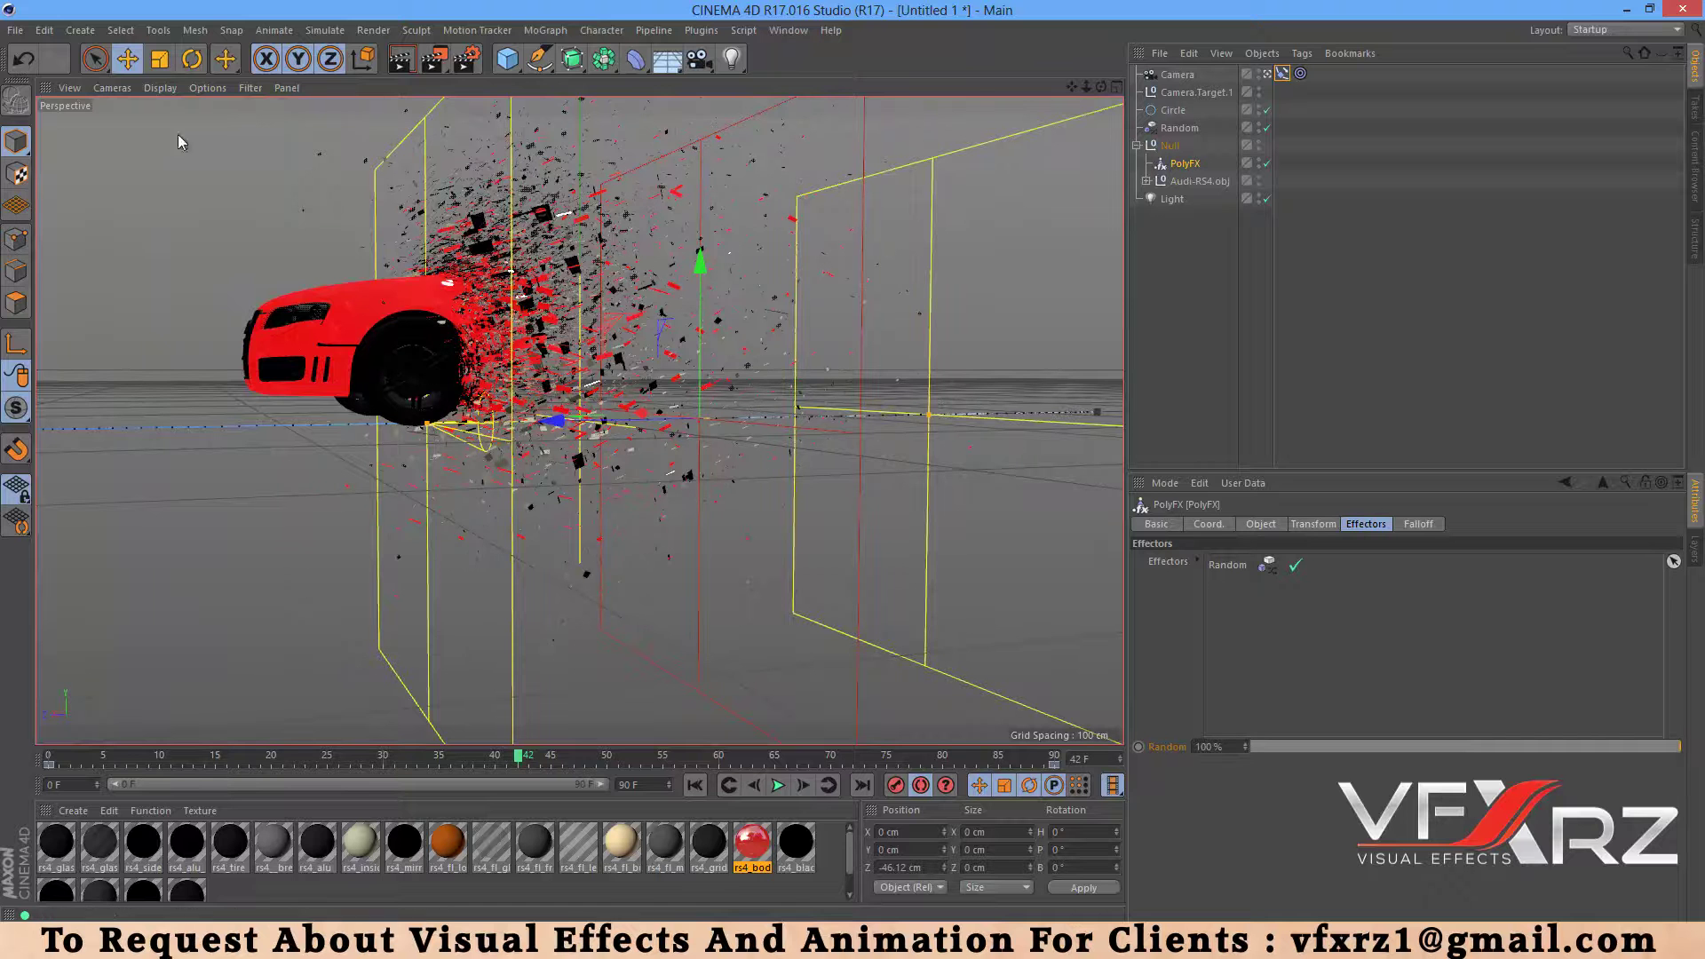
left_click(15, 30)
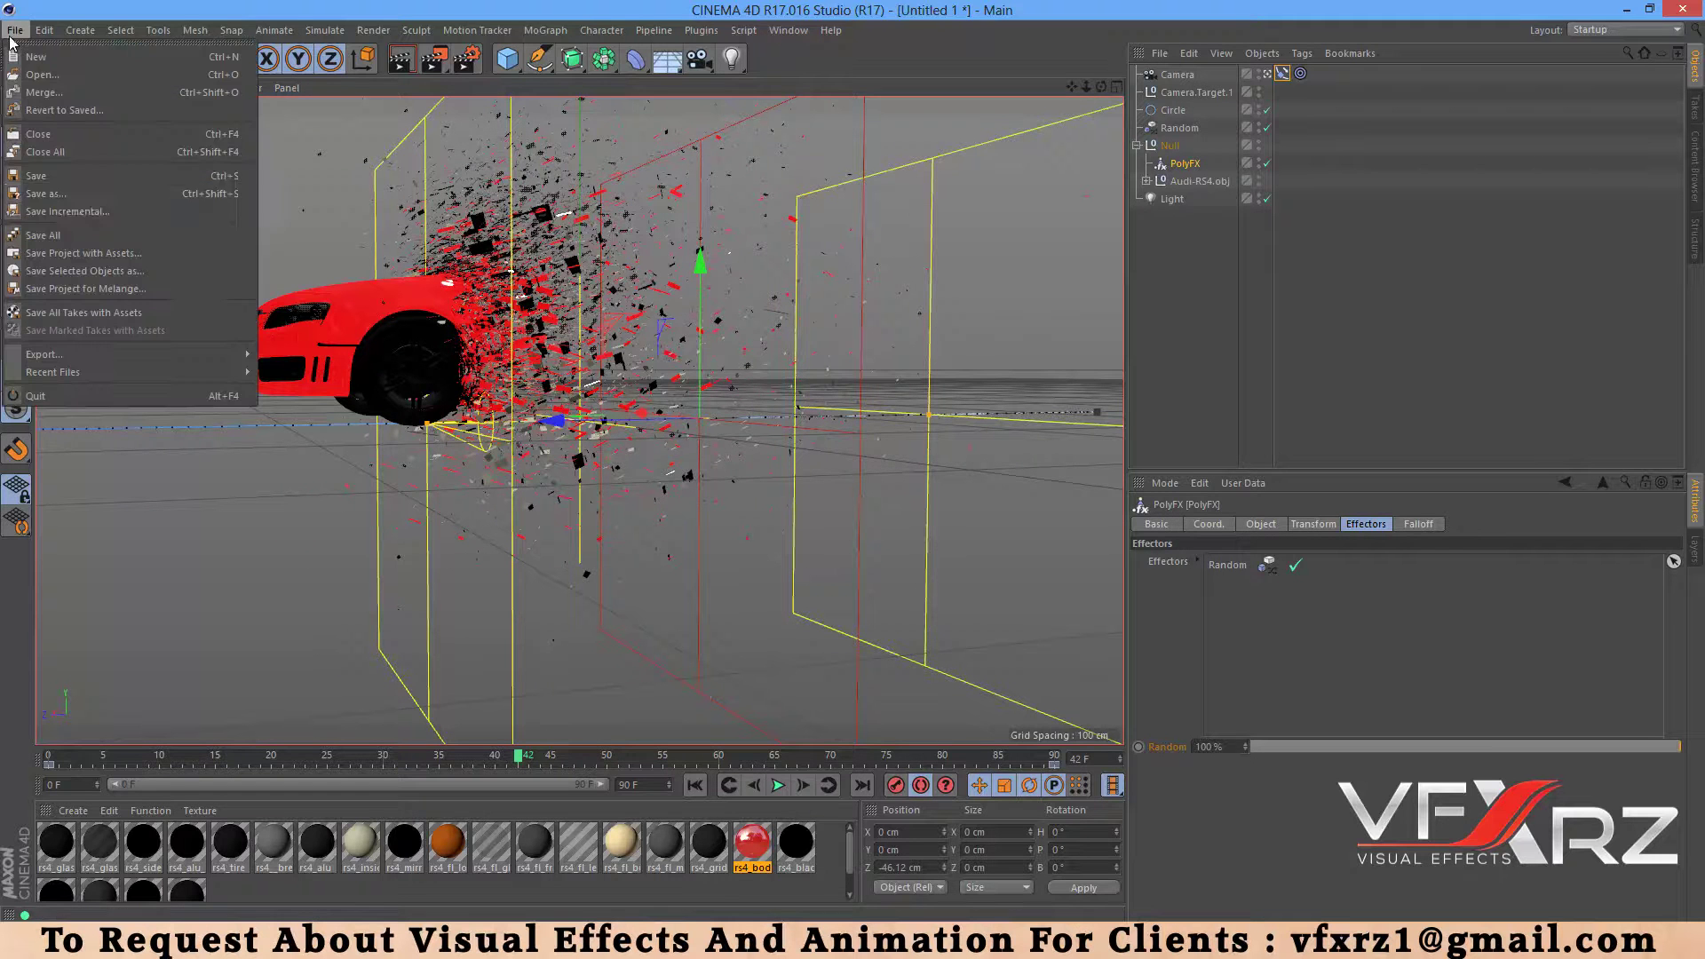
Save the scene as test1.c4d in the Libraries > Pictures folder.
left_click(46, 193)
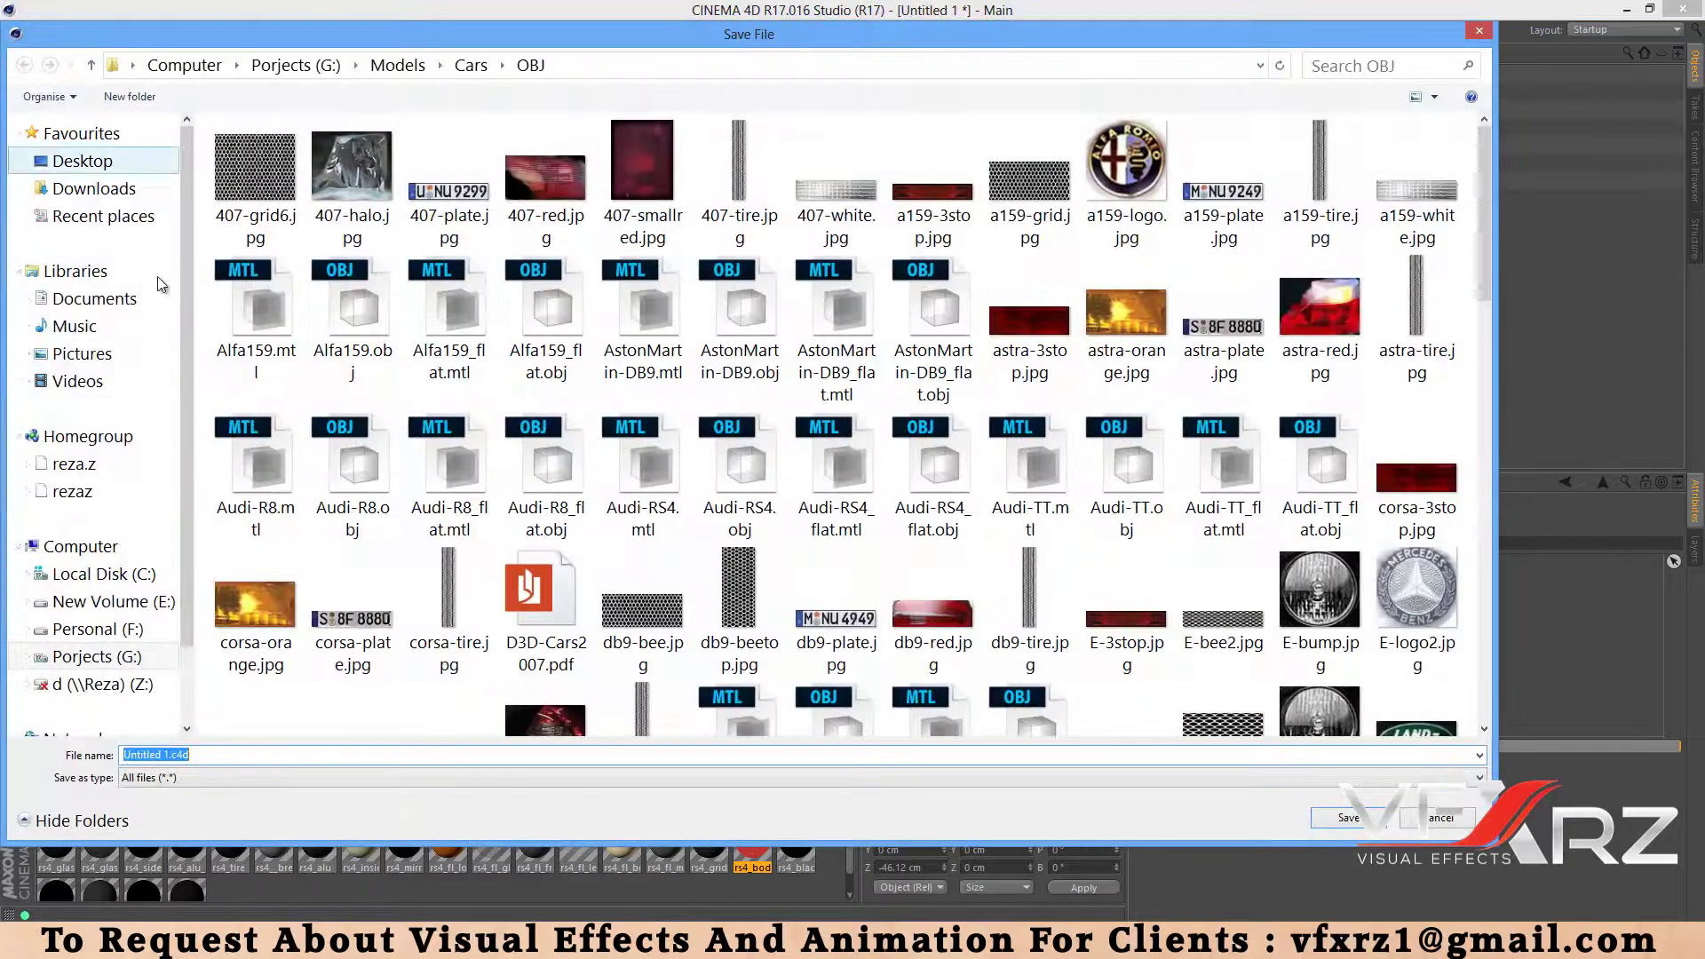
left_click(86, 356)
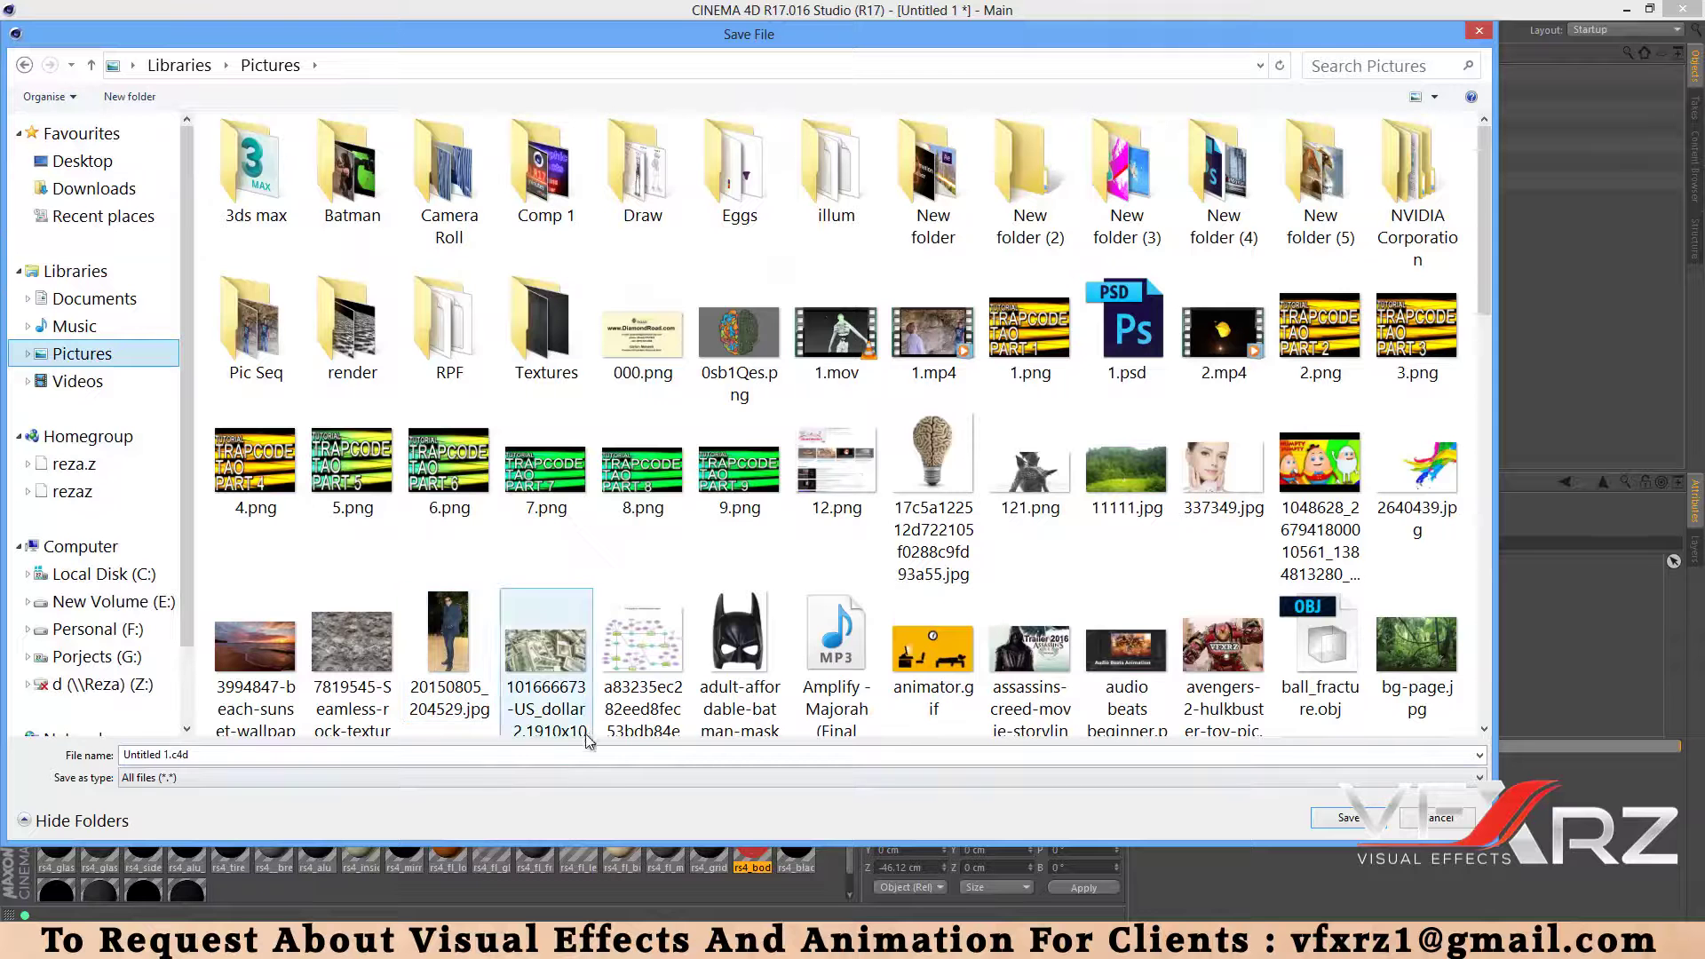
left_click(473, 762)
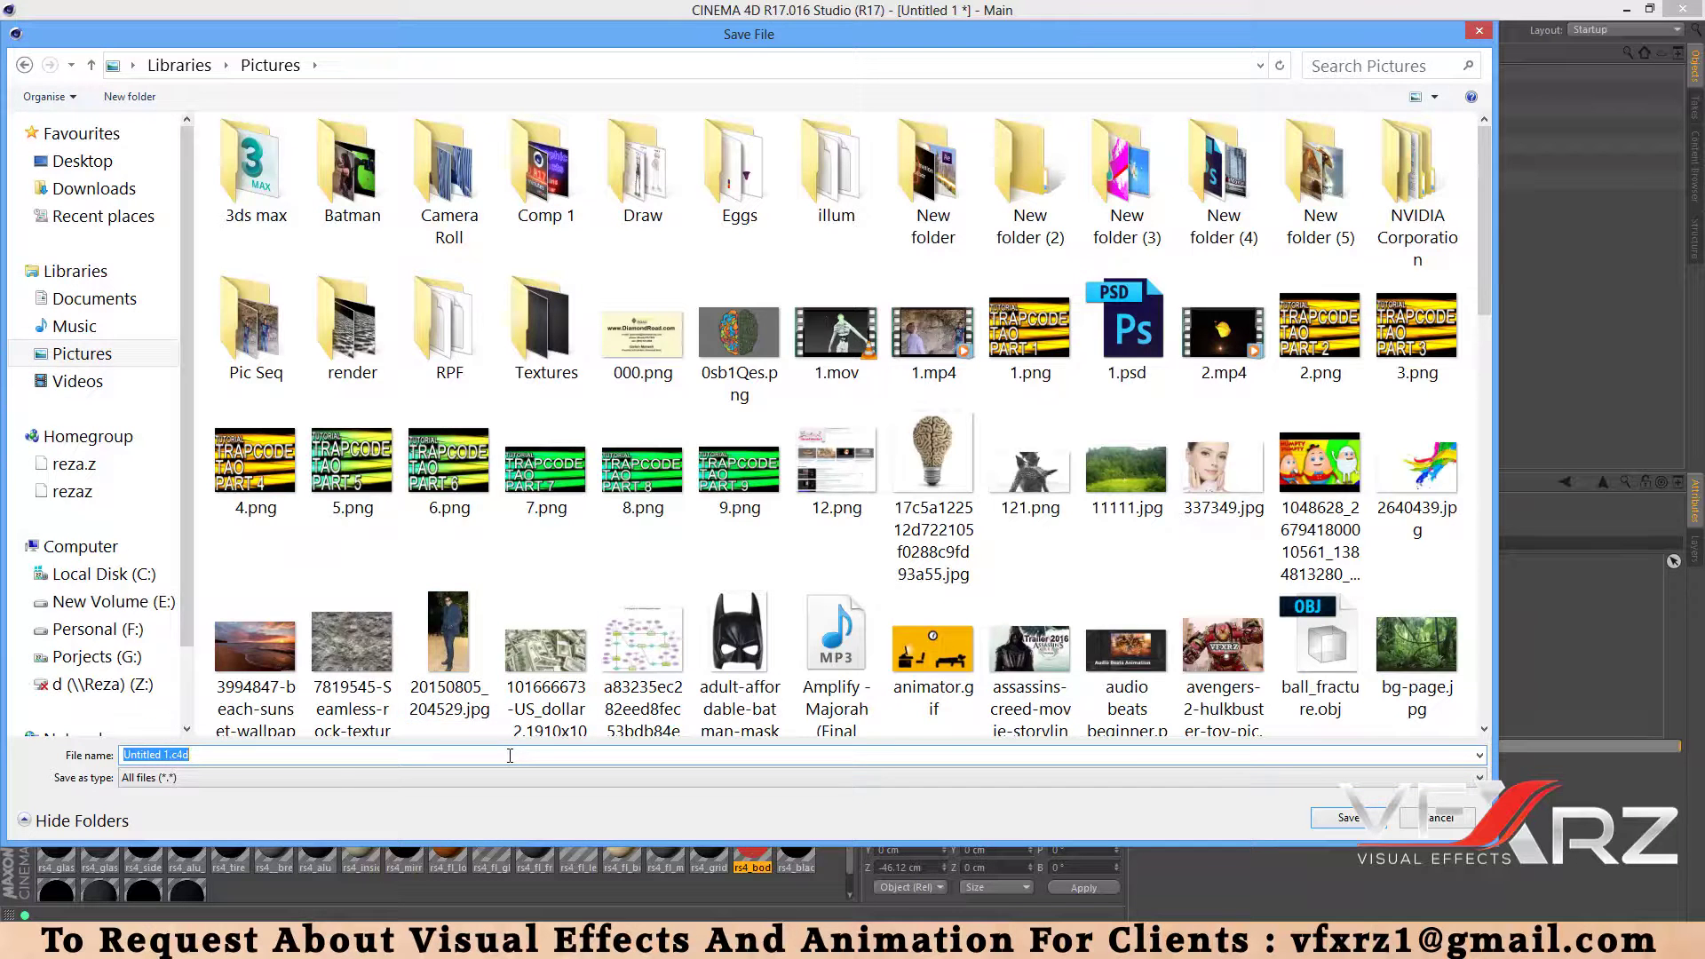
type("test")
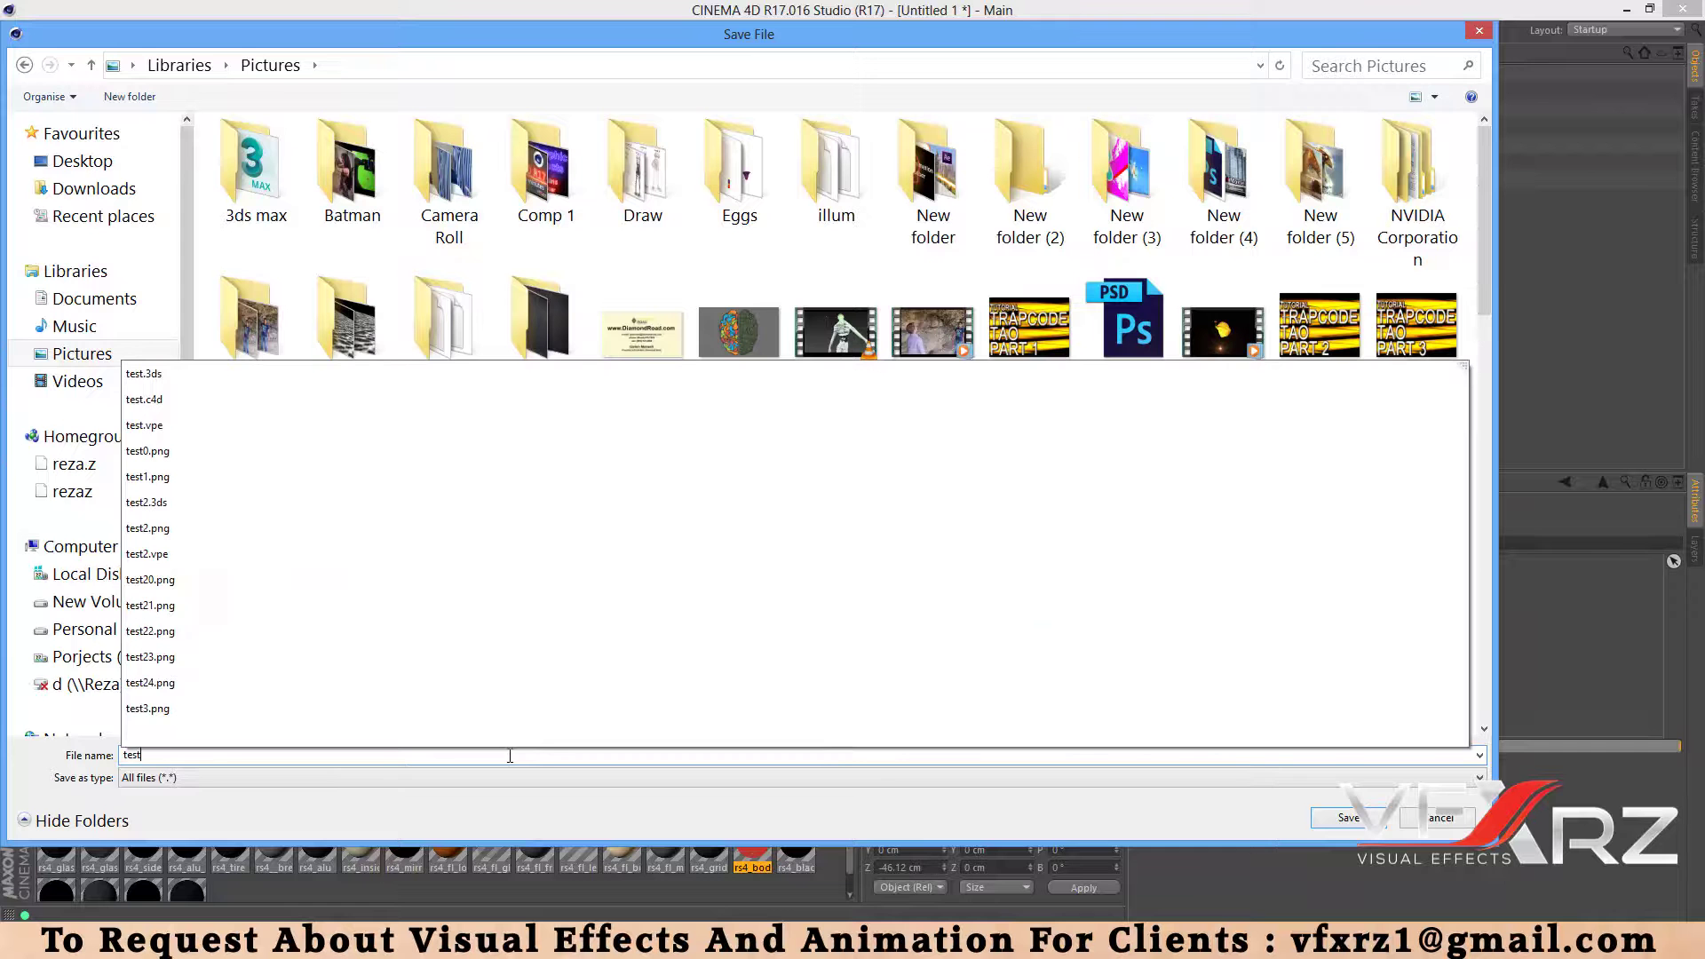
type("1")
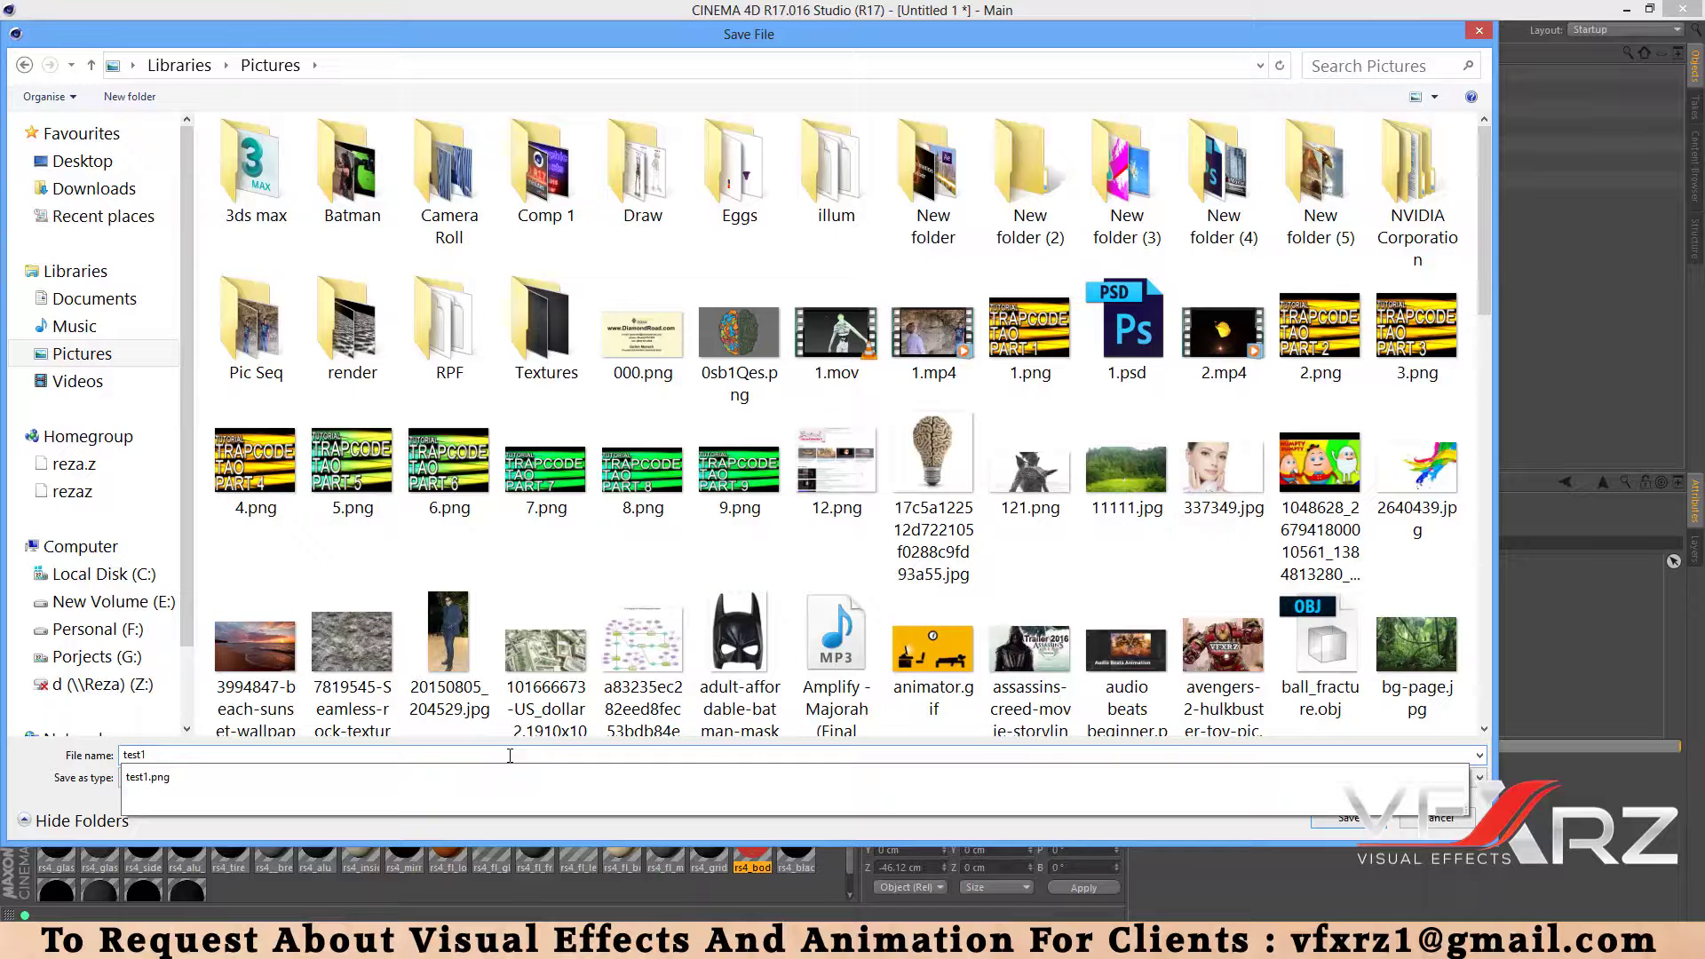
key("Return")
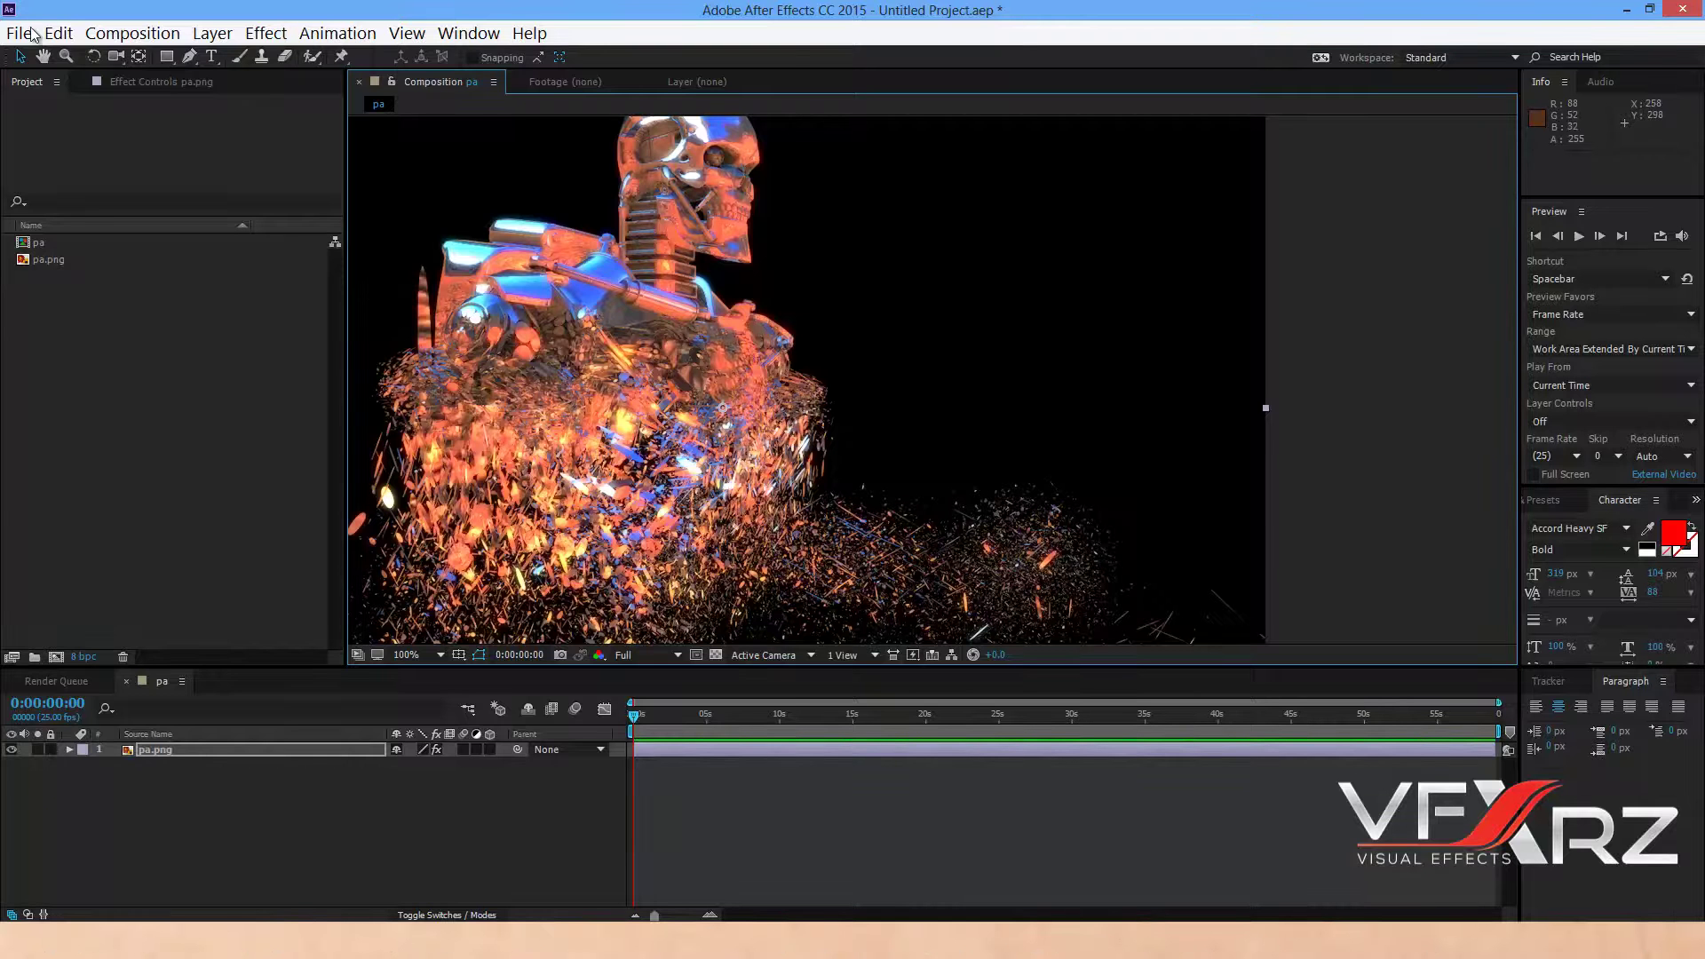
Start a new empty After Effects project, discarding the old one without saving.
left_click(31, 35)
mouse_move(49, 57)
left_click(533, 57)
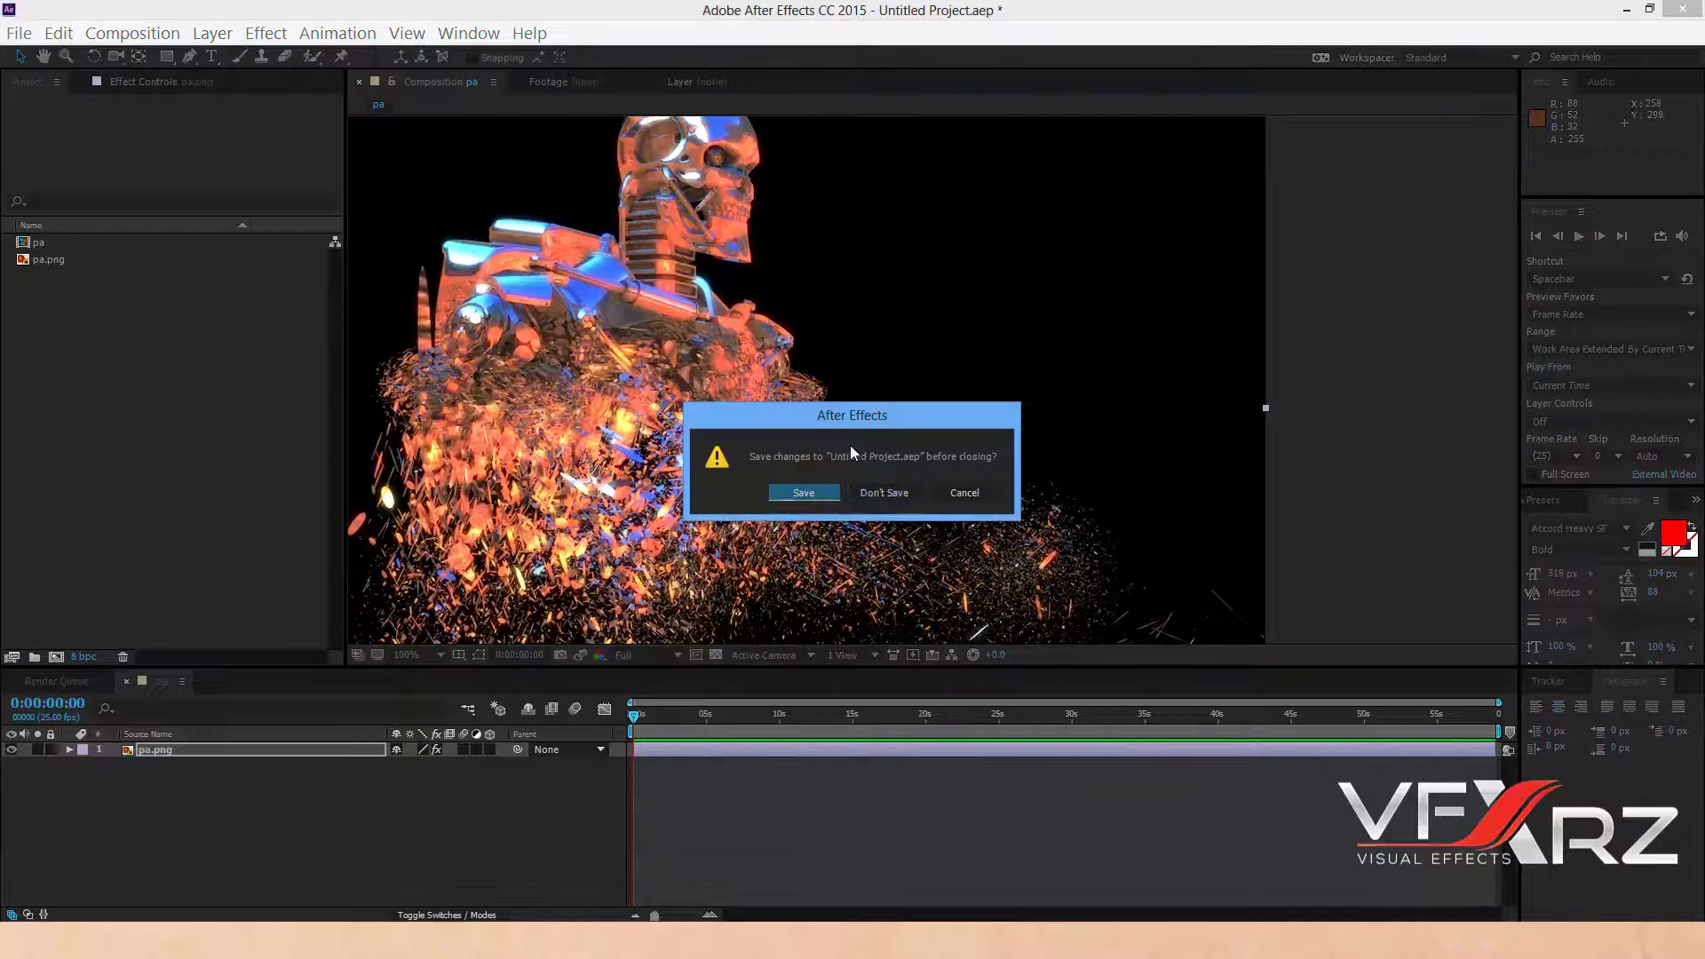
left_click(879, 494)
Import the test1.c4d scene file into the Project panel.
double_click(222, 380)
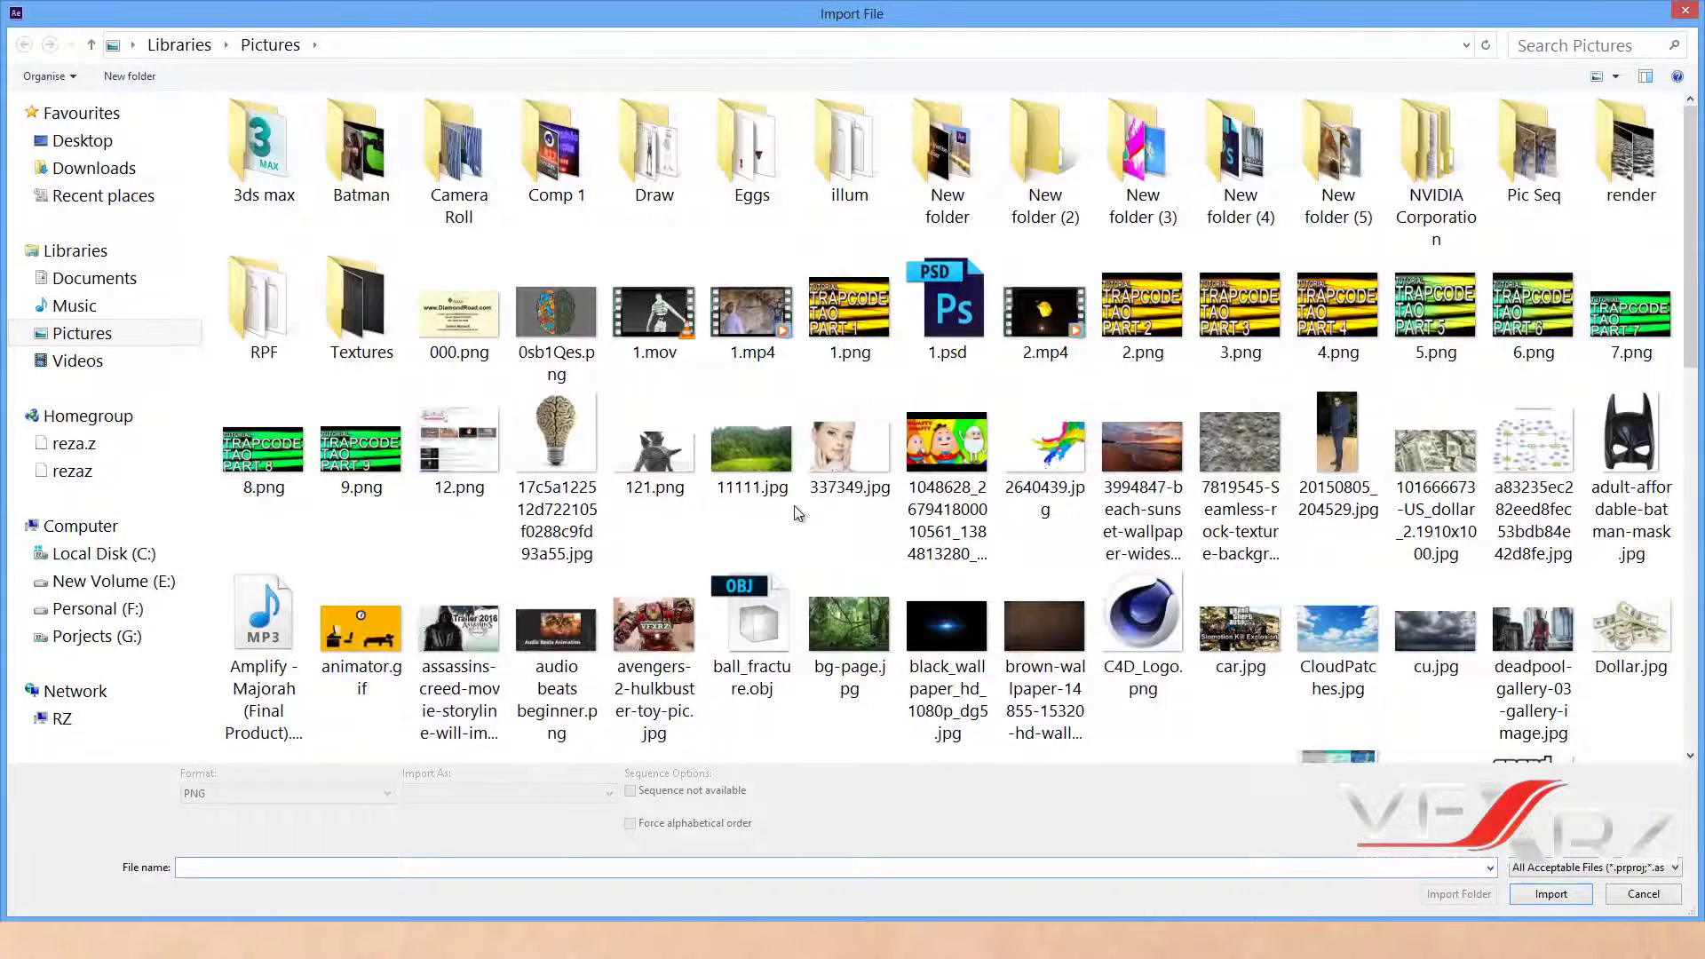
scroll(798, 512, "down", 10)
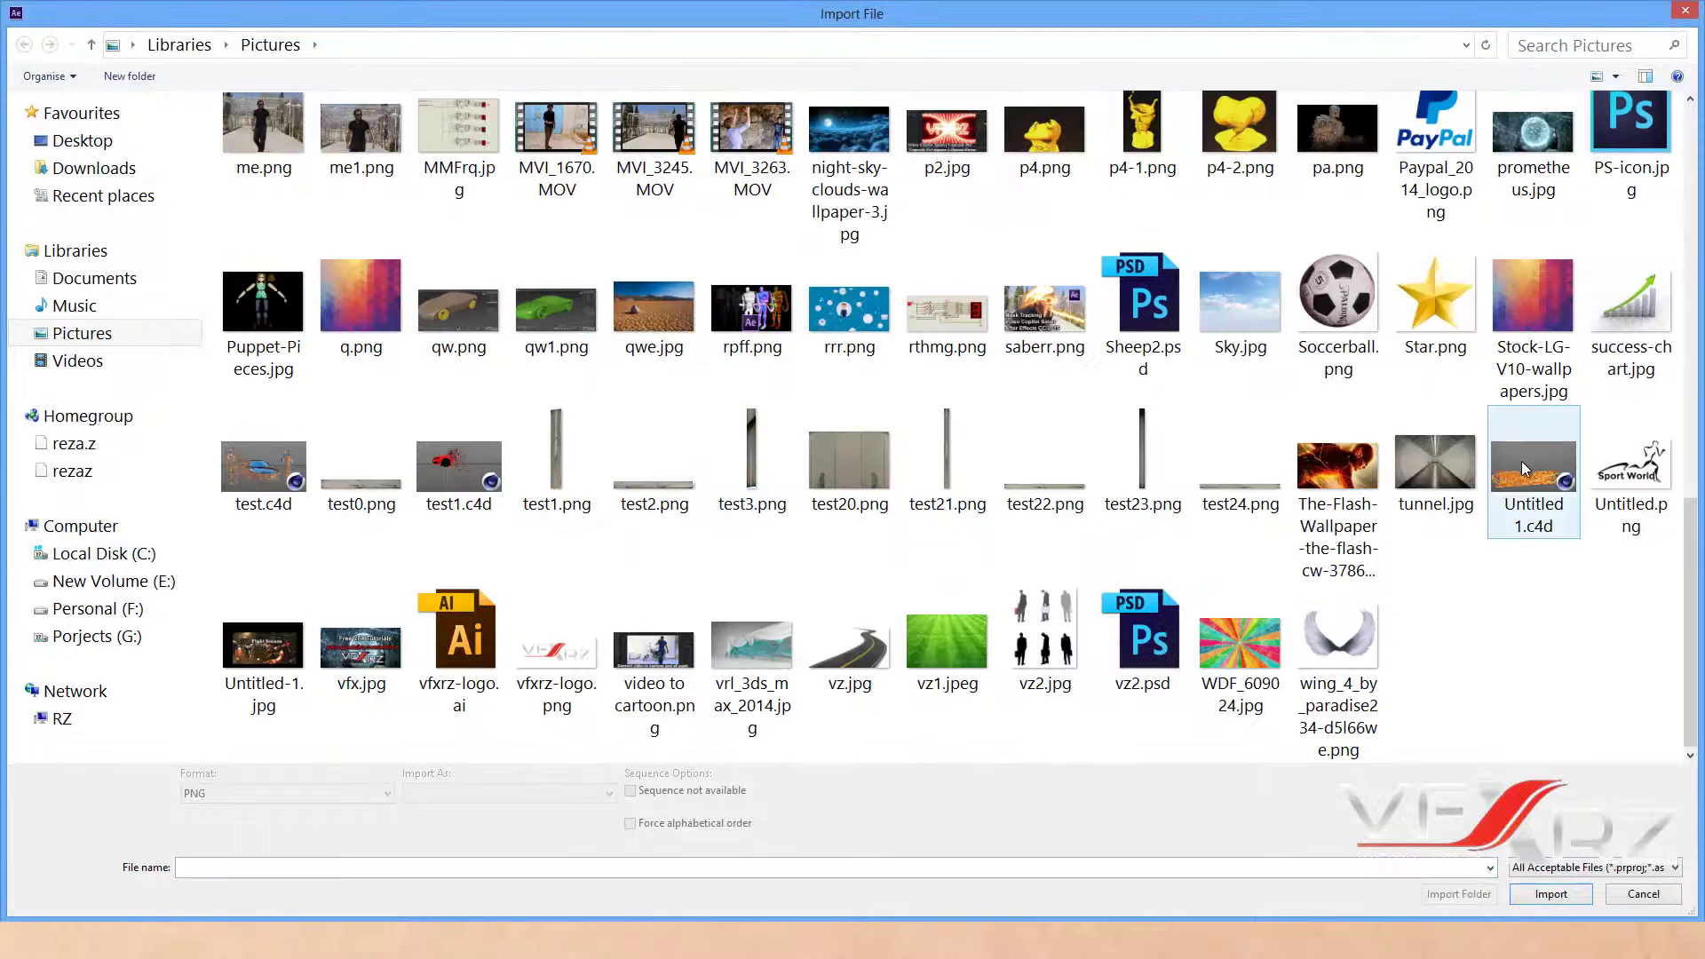
left_click(469, 498)
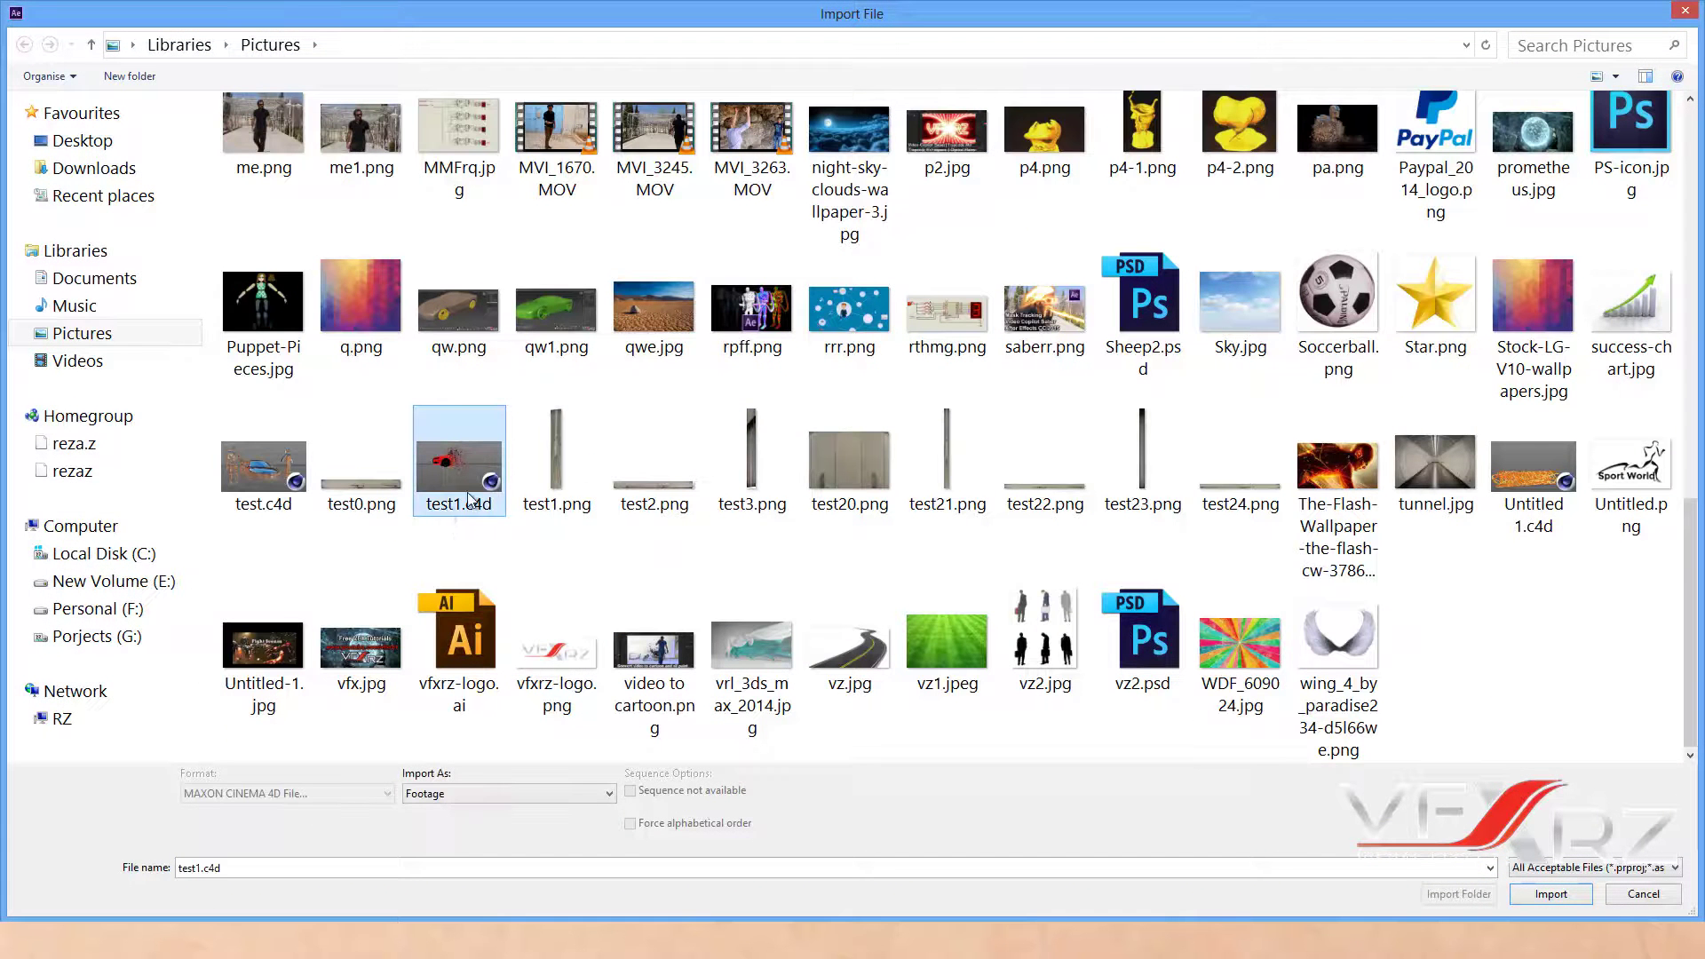
left_click(1582, 899)
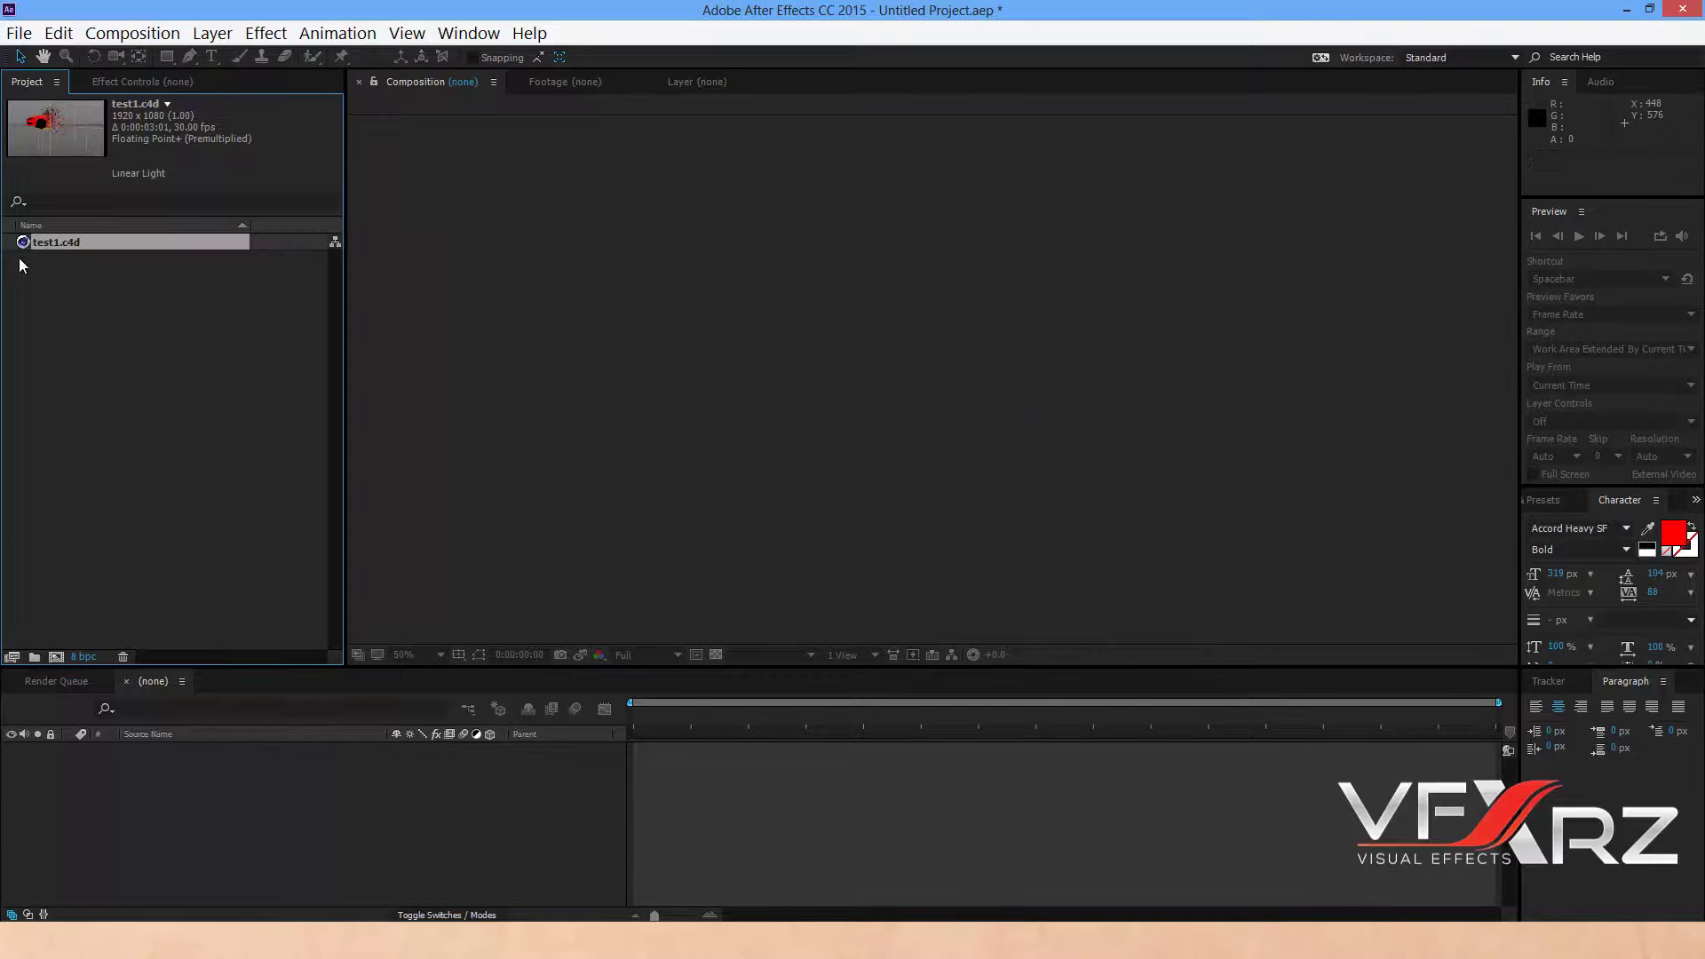
Make a test1 composition from test1.c4d, zoom the viewer to 50%, and scrub through the shattering frames.
left_click_drag(141, 240, 58, 658)
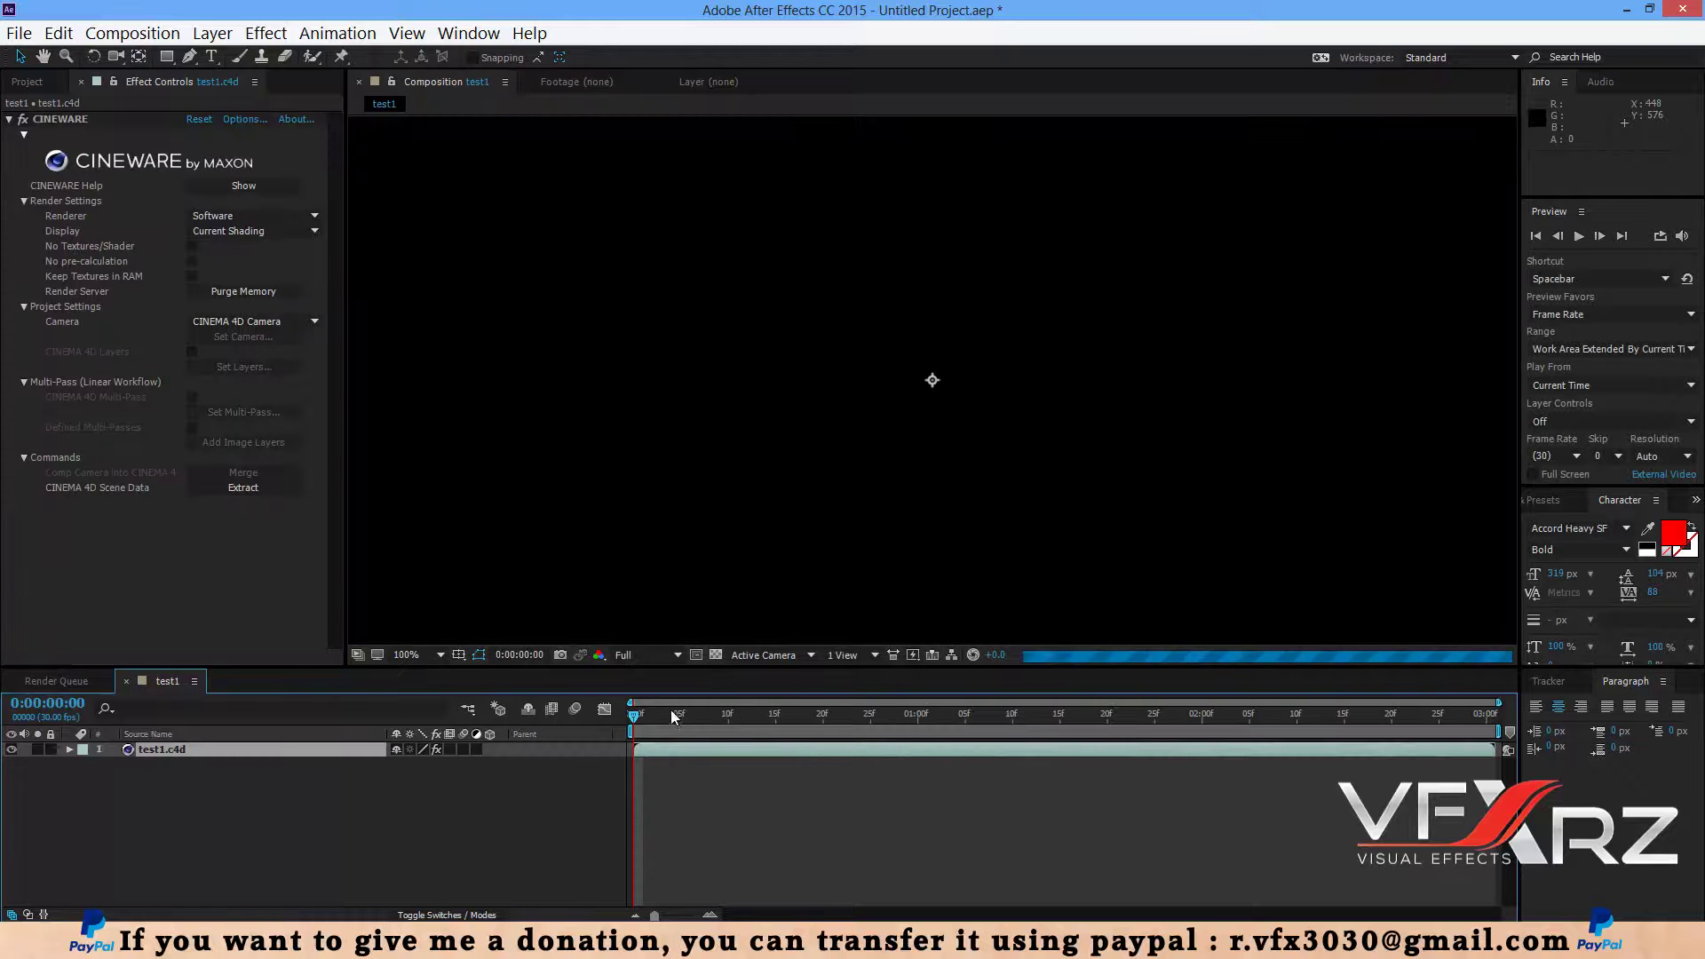
key("comma")
key("comma")
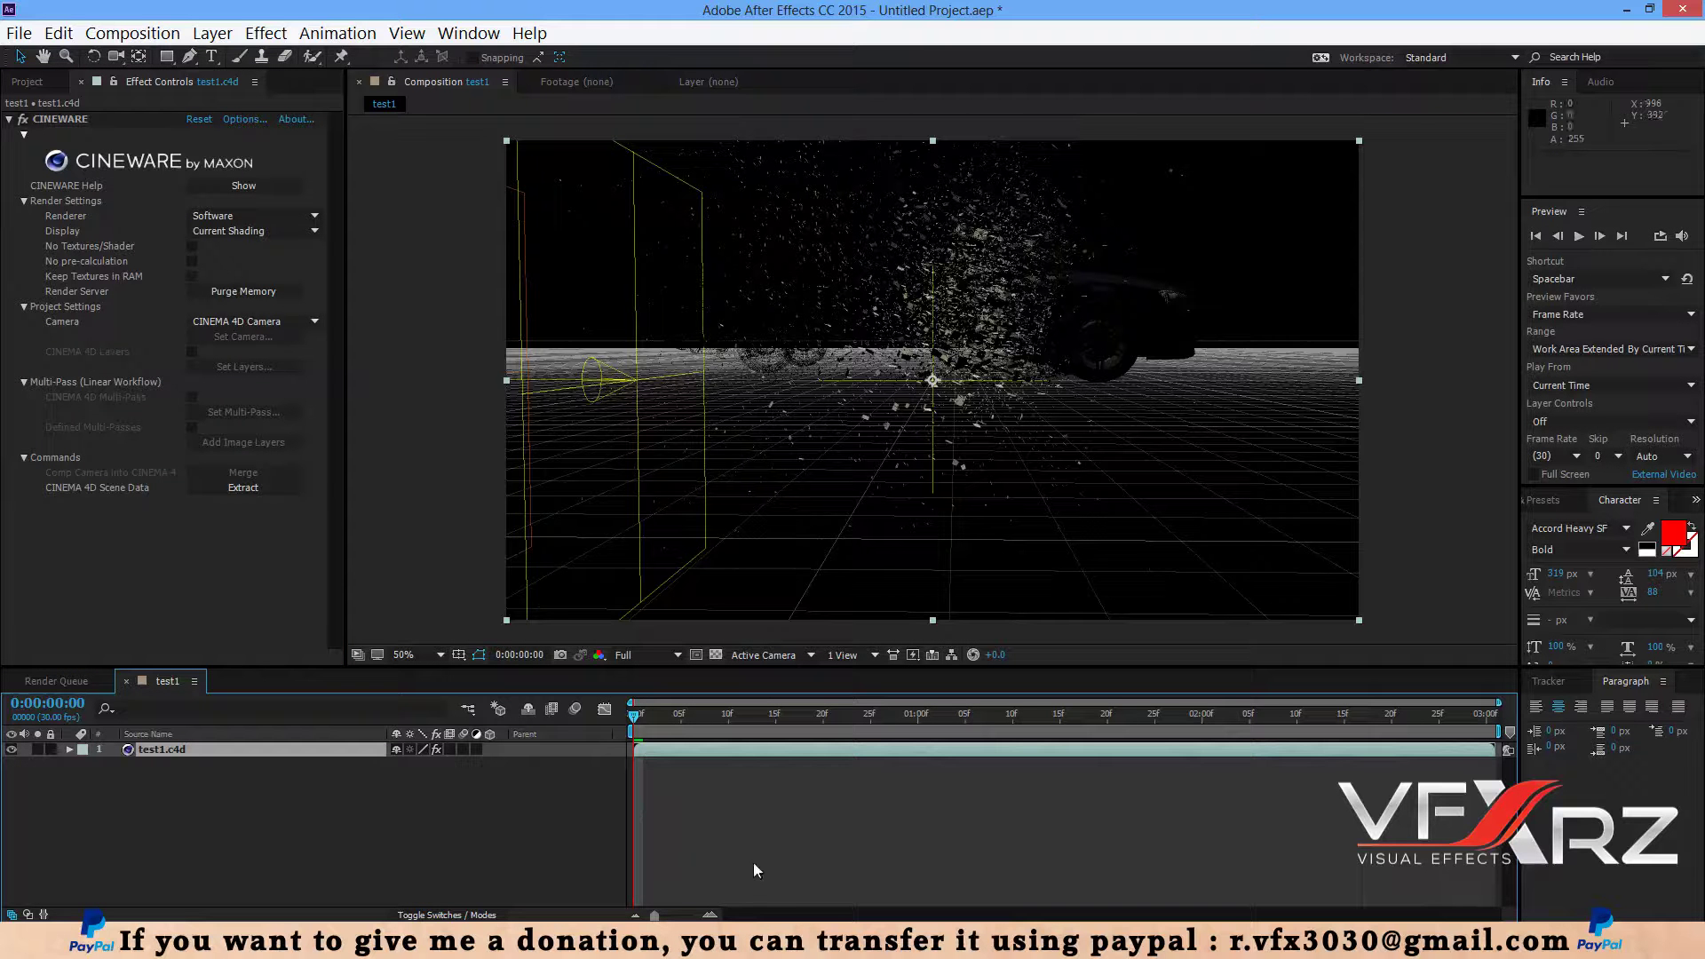
left_click_drag(645, 726, 823, 721)
left_click(956, 716)
left_click(1067, 717)
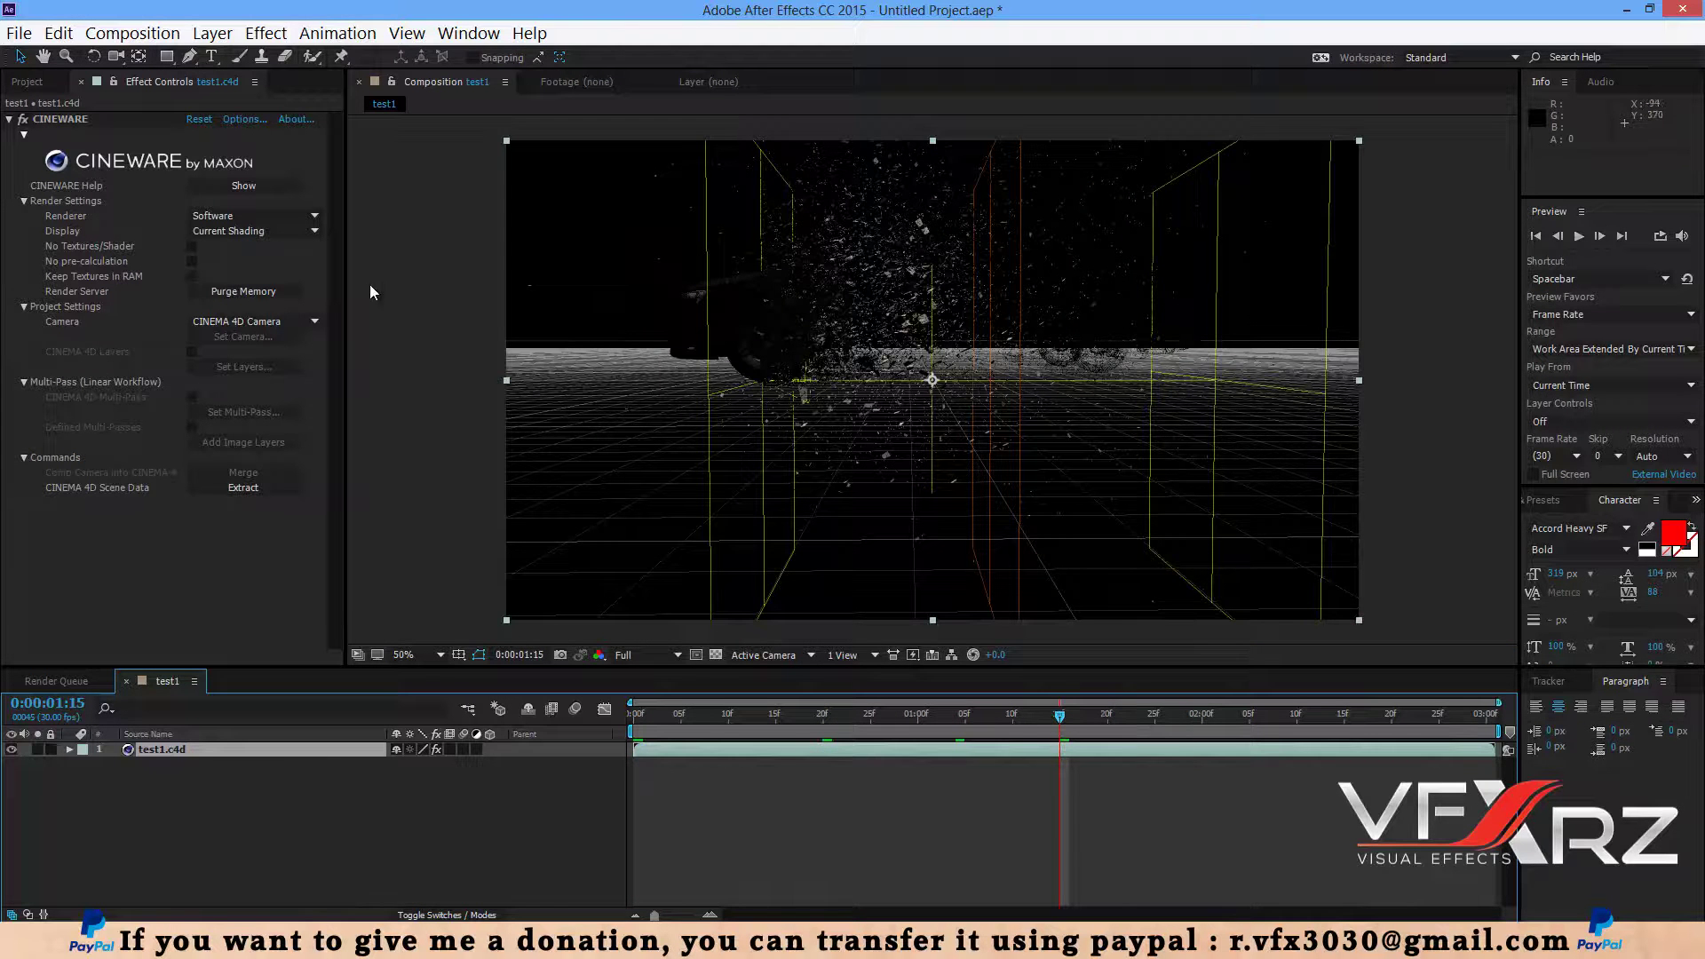
left_click(75, 229)
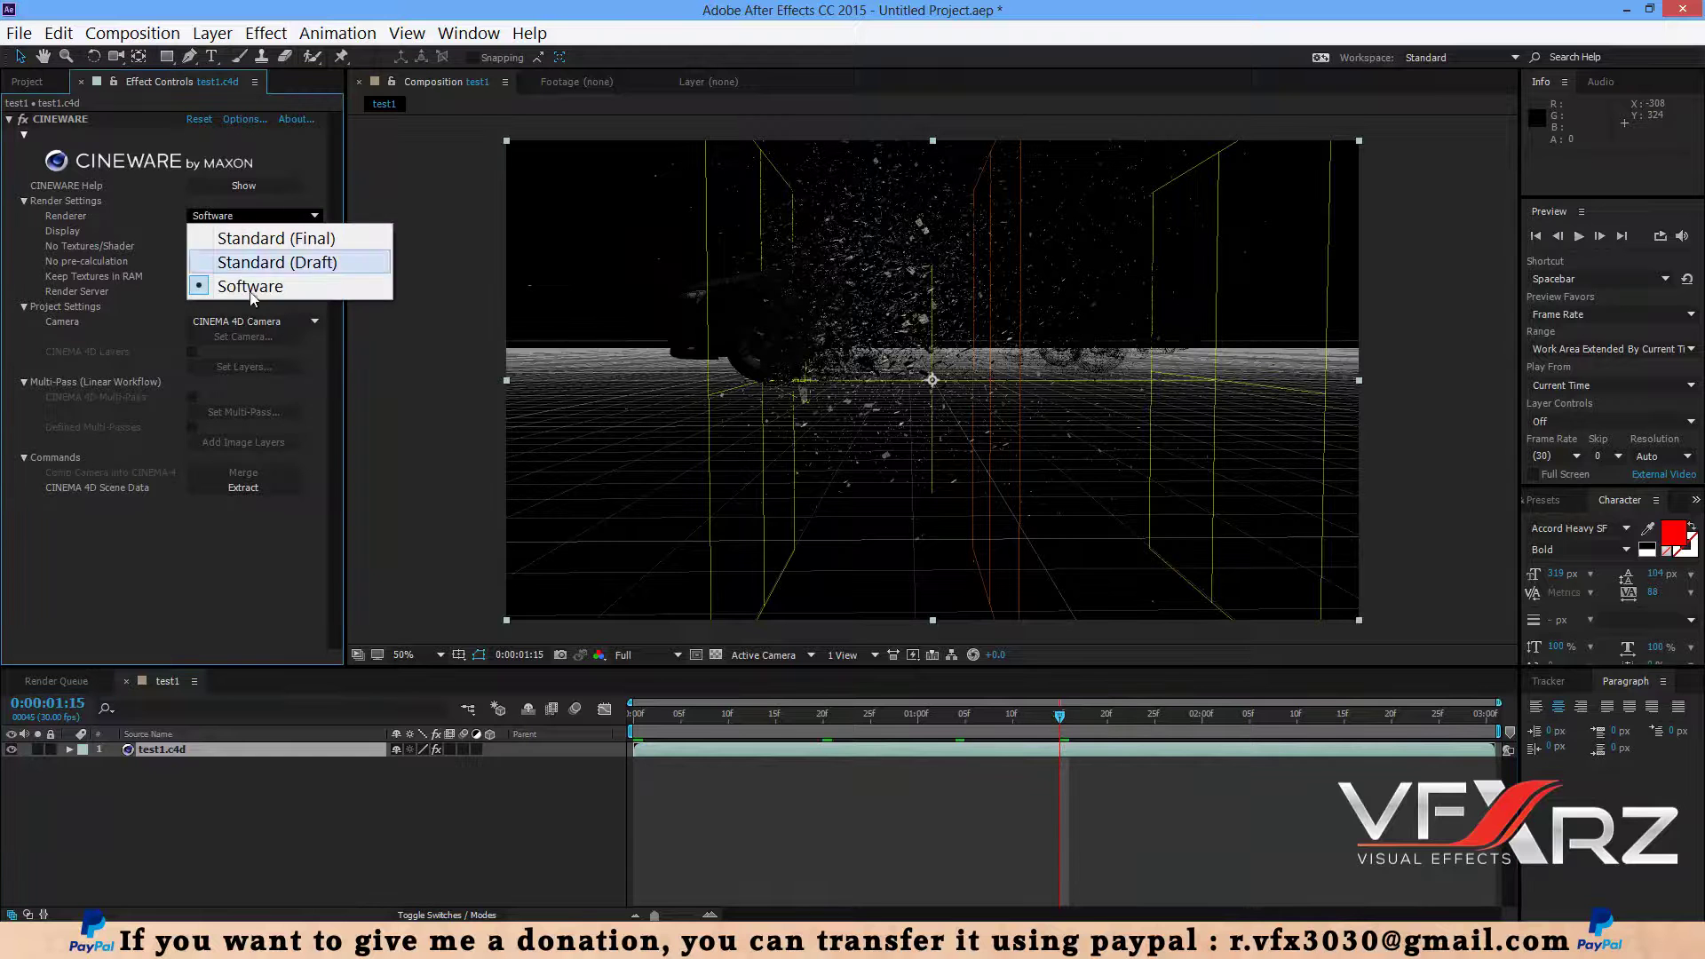